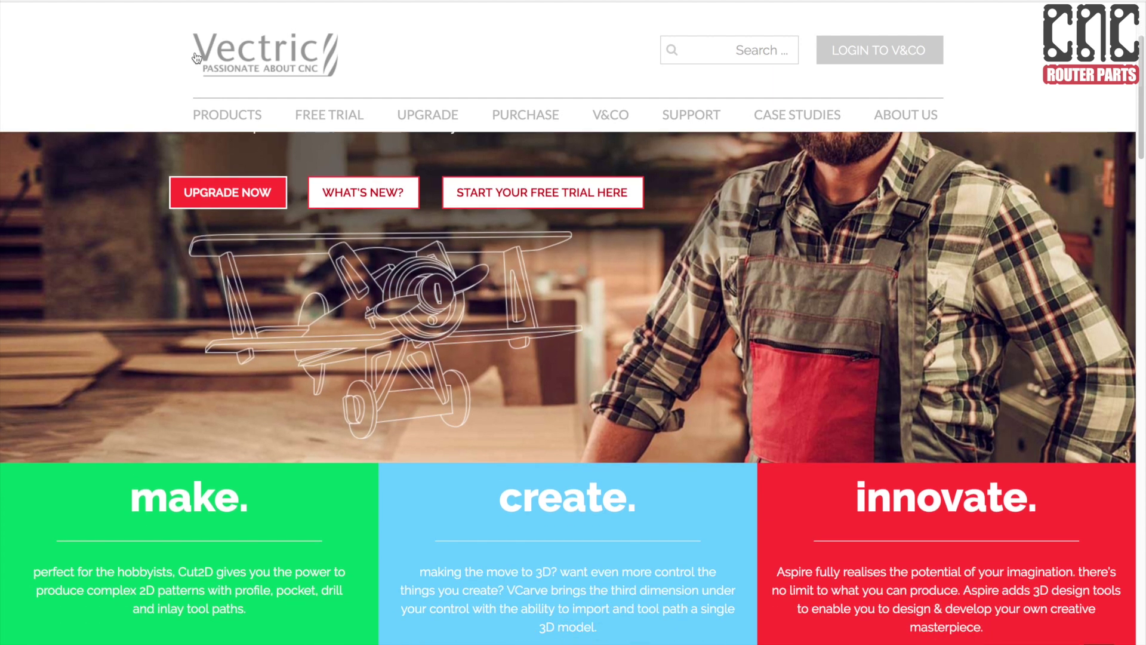
scroll(196, 58, "down", 2)
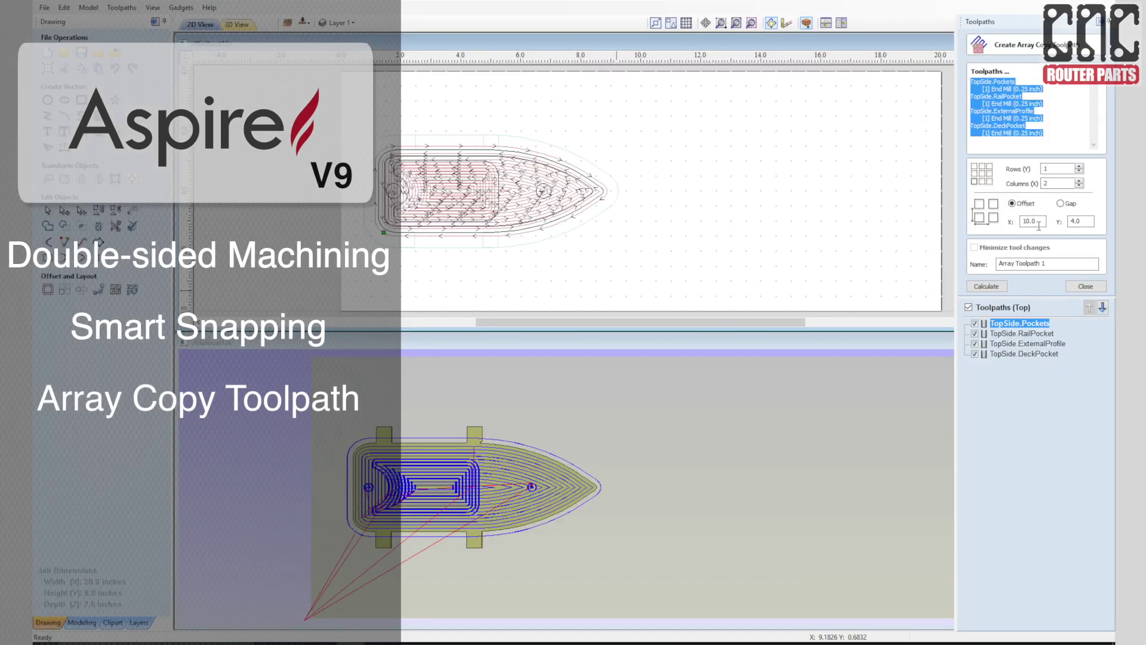
Step: Calculate a 2-column array copy of the boat toolpaths as Array Toolpath 1
left_click(986, 286)
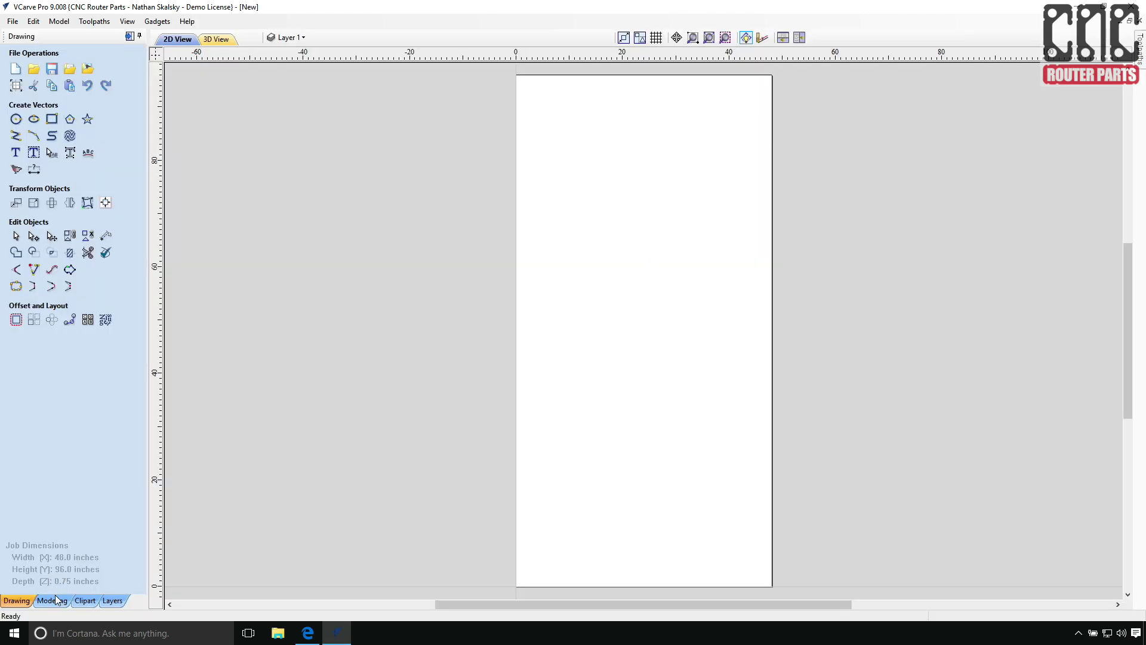
Step: Start a new blank job and switch to the modeling tools
left_click(54, 601)
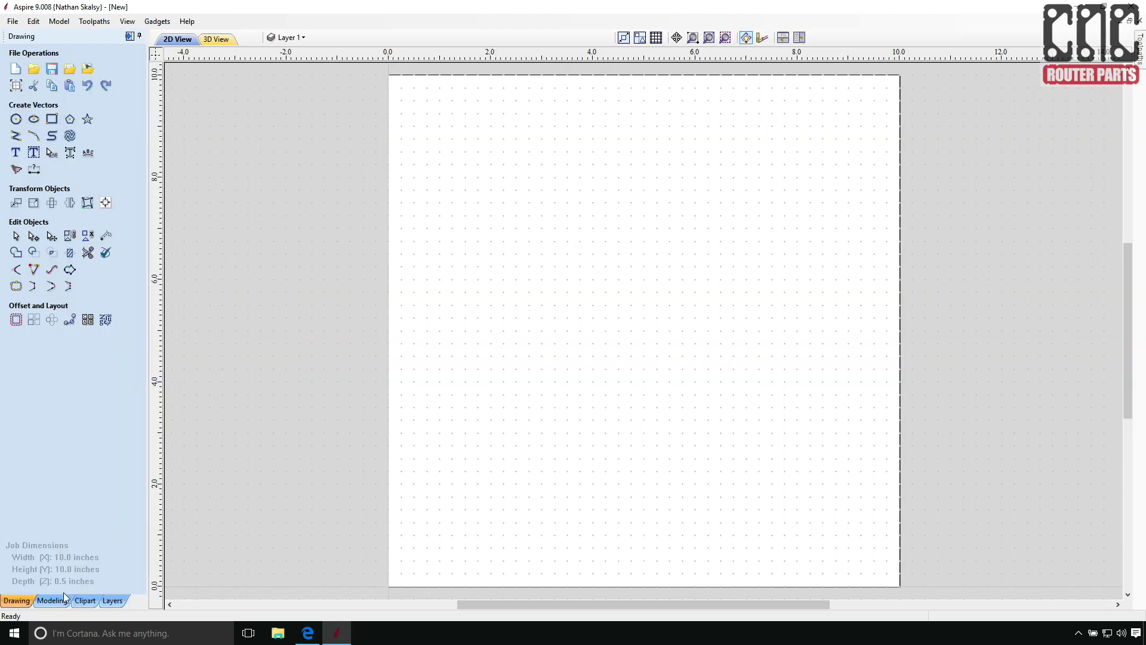
left_click(52, 600)
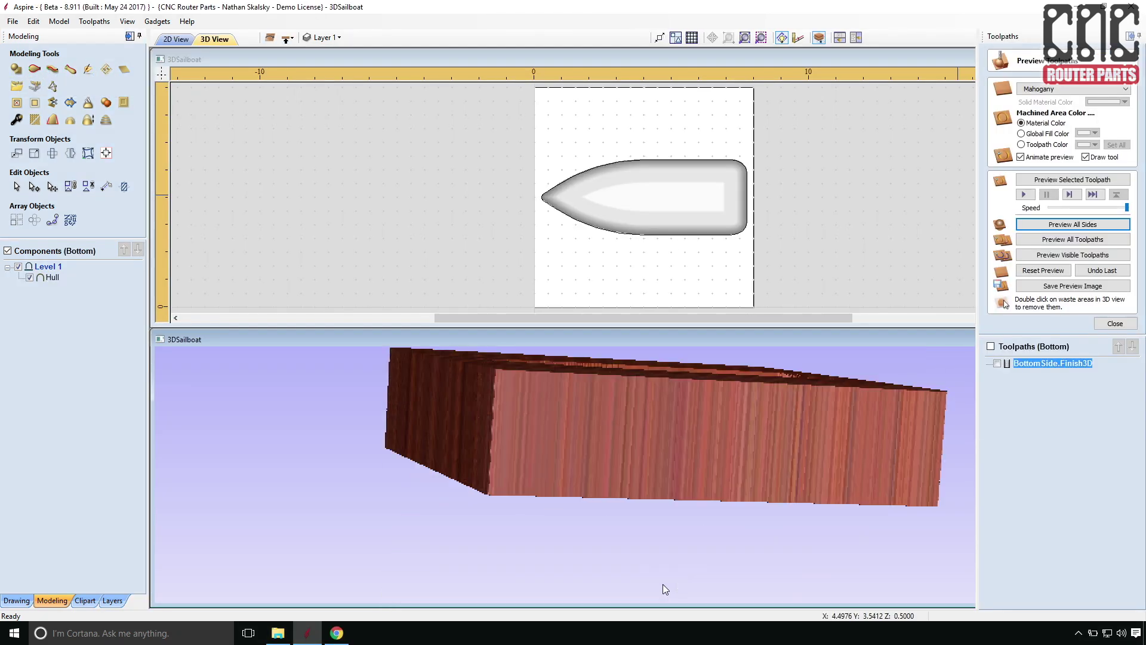
left_click_drag(666, 589, 655, 442)
Step: Close the toolpath preview and rotate the 3D view of the hull model
scroll(714, 440, "up", 10)
scroll(654, 441, "down", 5)
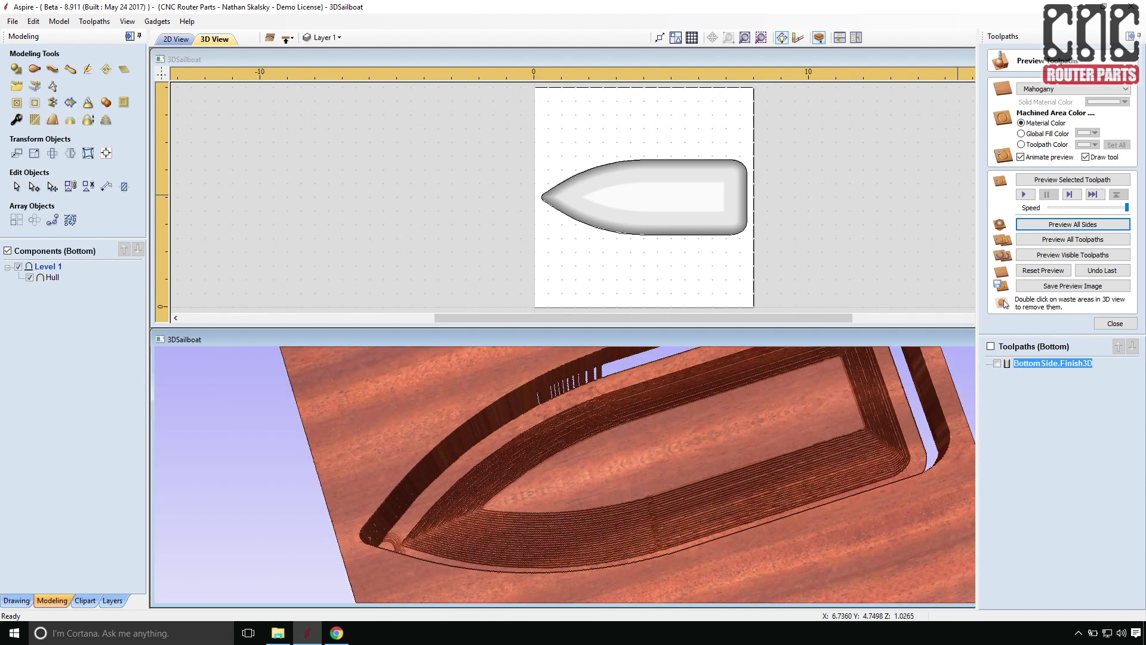
left_click(1116, 323)
left_click_drag(633, 472, 665, 474)
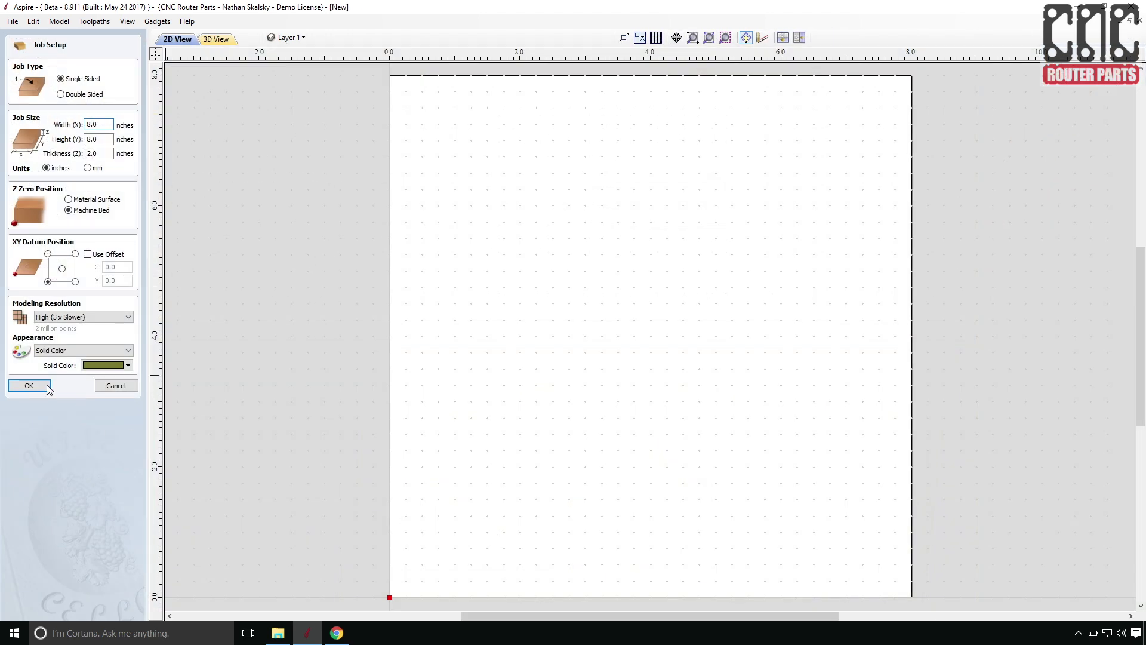
Step: Make the 8 x 8 x 2 inch job double-sided, flip between top and bottom, and toggle smart snapping
left_click(61, 95)
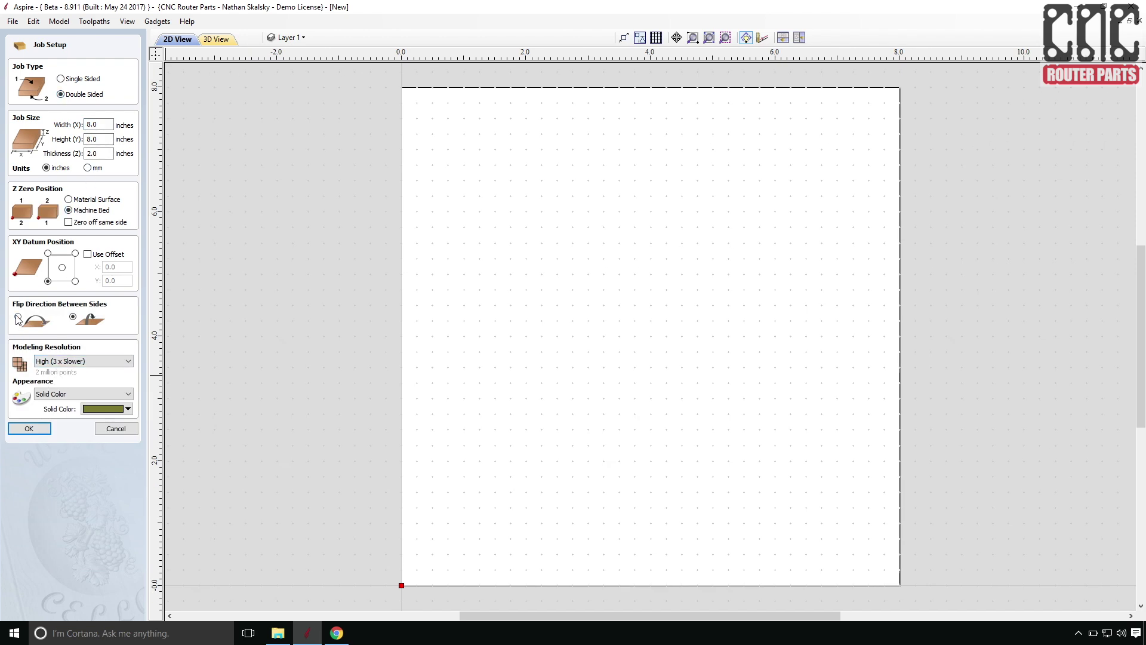
left_click(33, 431)
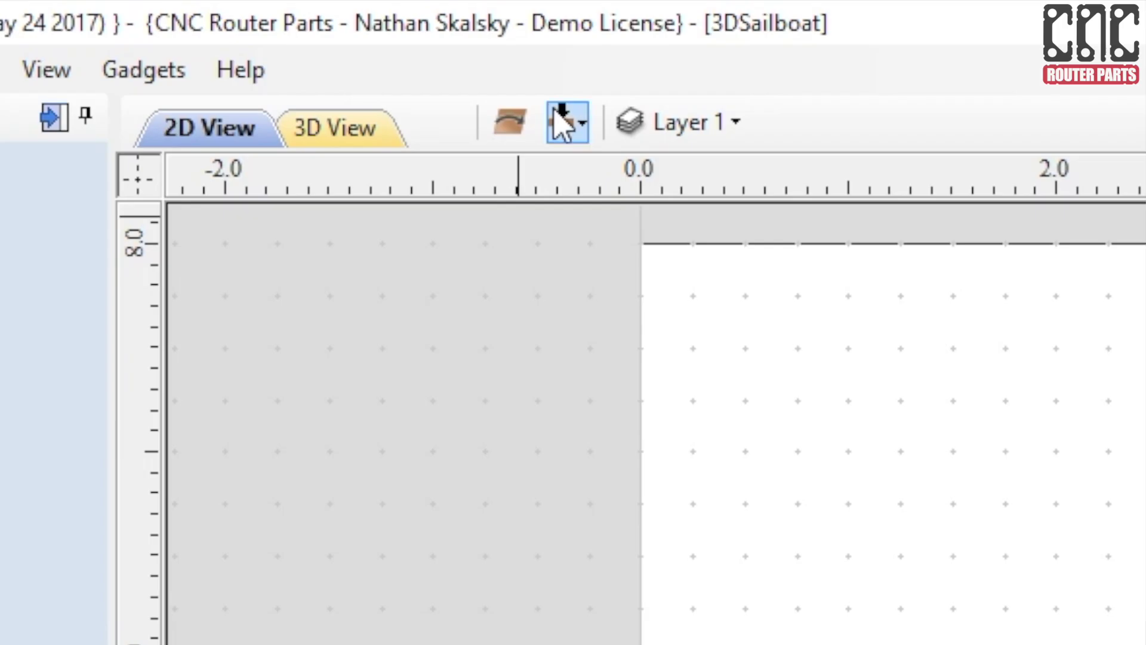
left_click(287, 38)
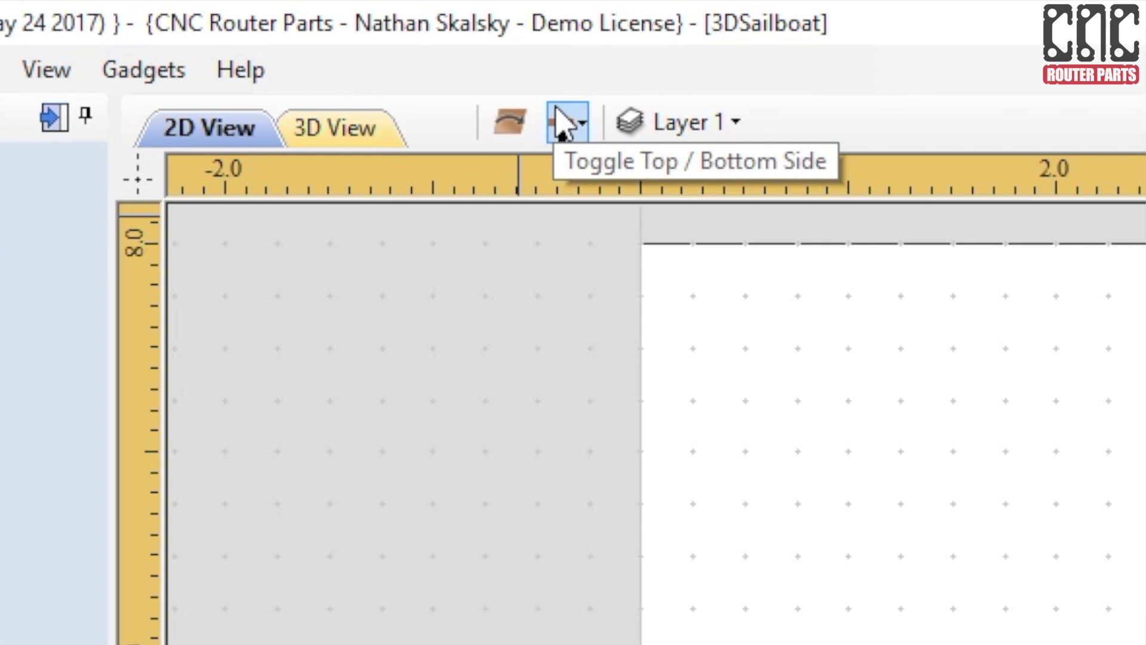
left_click(564, 122)
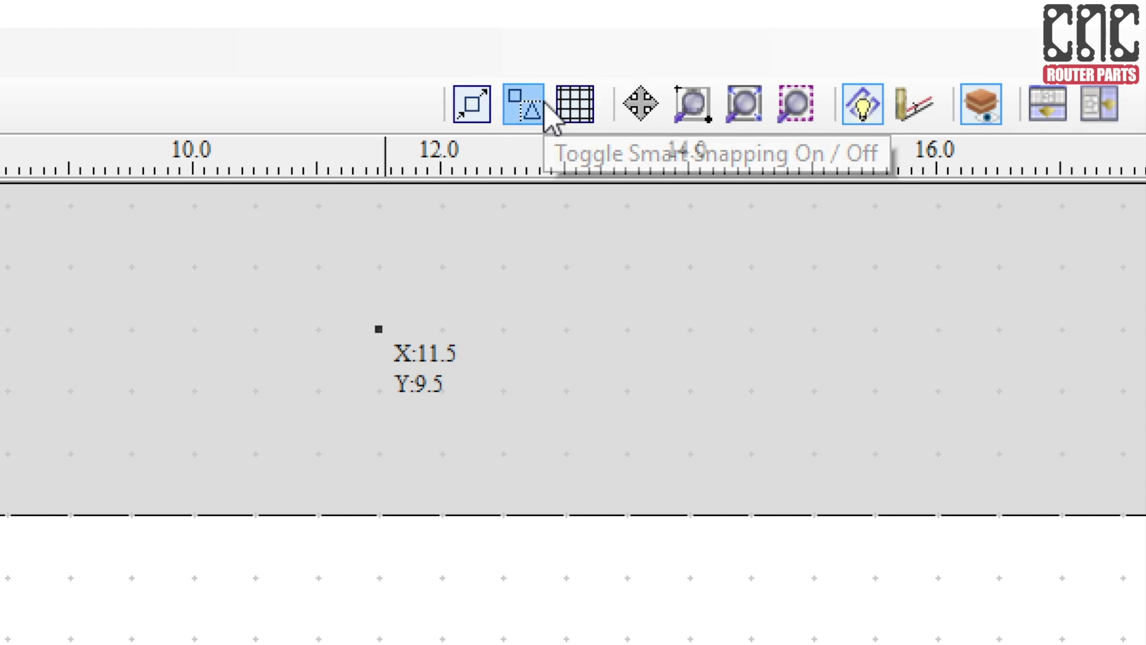
left_click(526, 106)
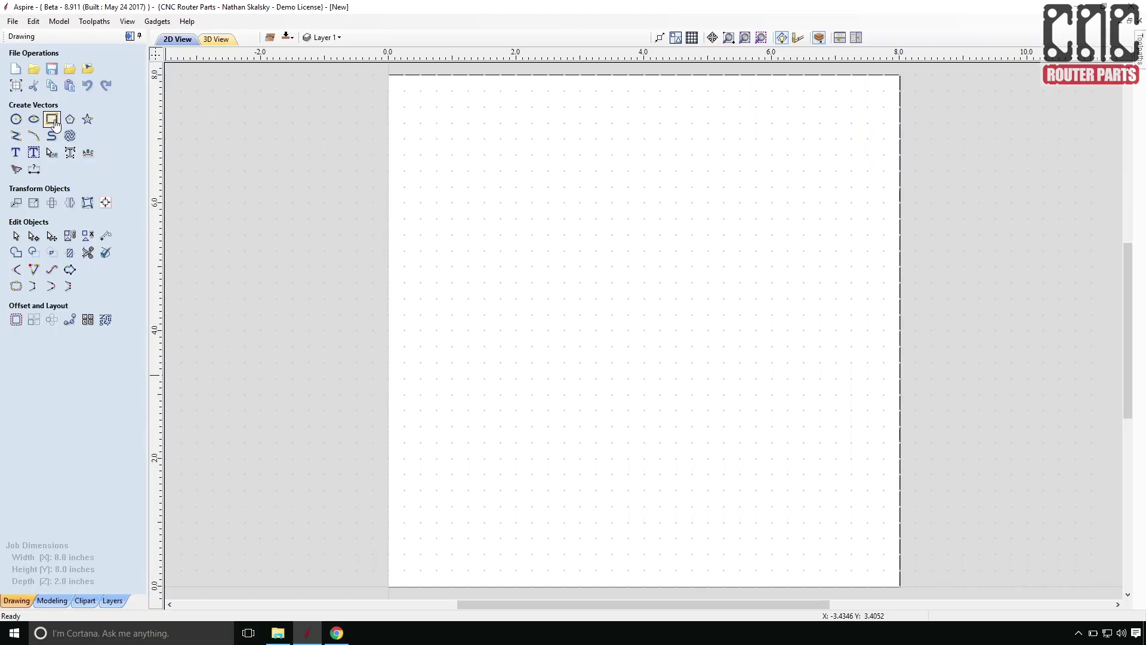
left_click(49, 118)
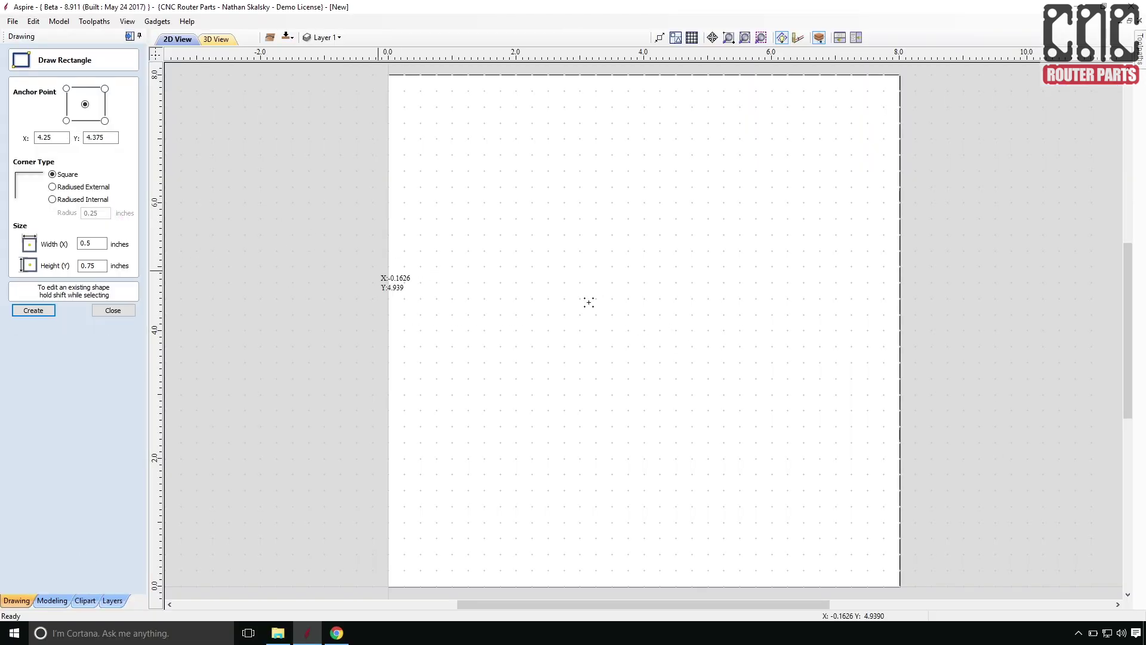
Step: Draw a 6.25 x 3 inch rectangle centred at 4, 4
left_click_drag(644, 331, 661, 355)
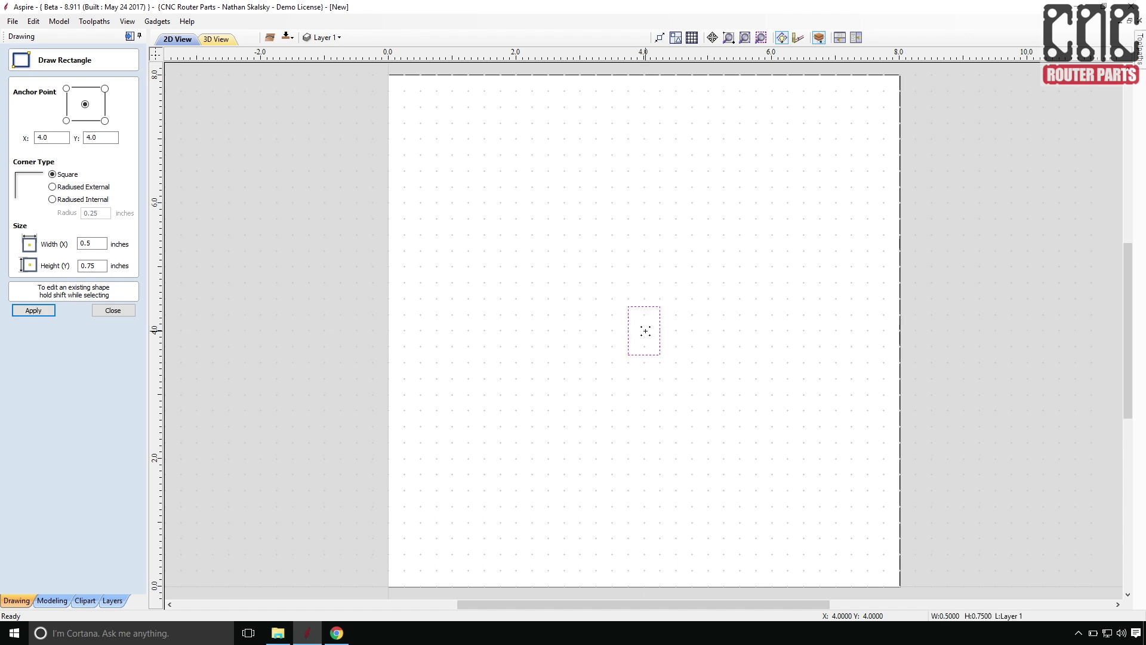
double_click(90, 243)
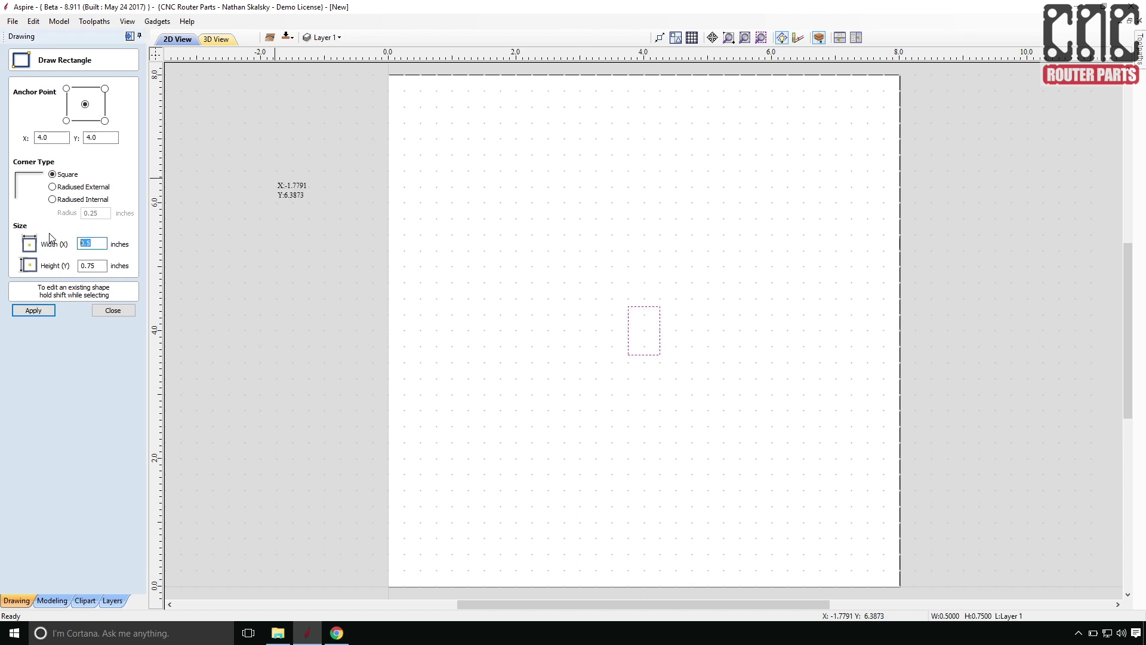
type("6")
key("Tab")
left_click(50, 310)
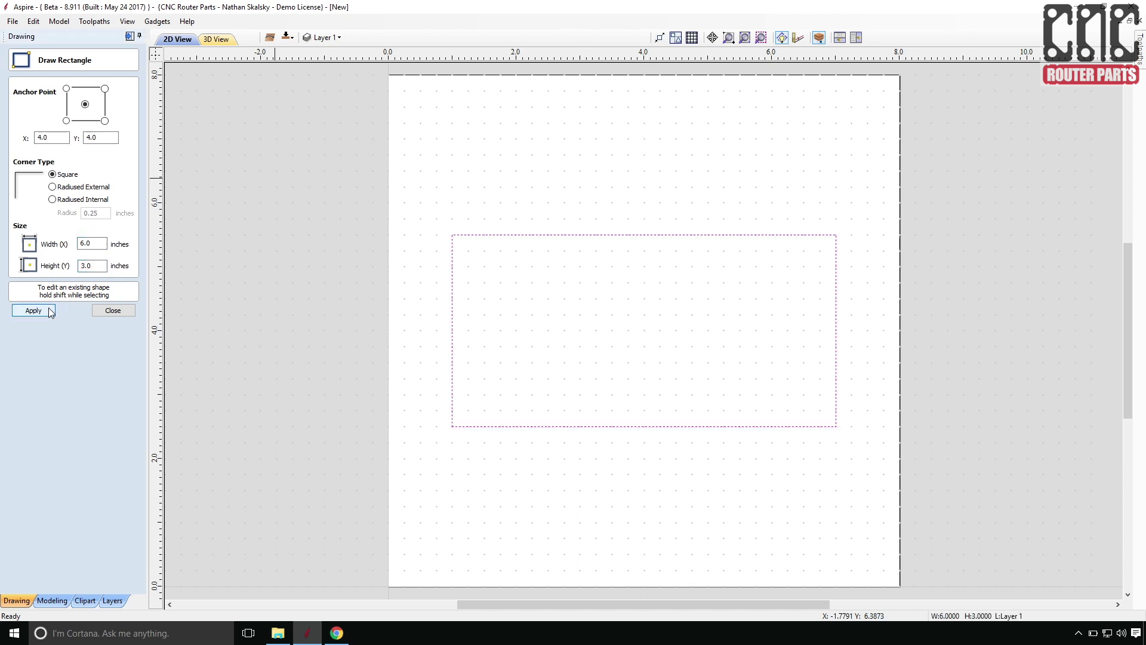
left_click(92, 244)
left_click(34, 310)
left_click(113, 310)
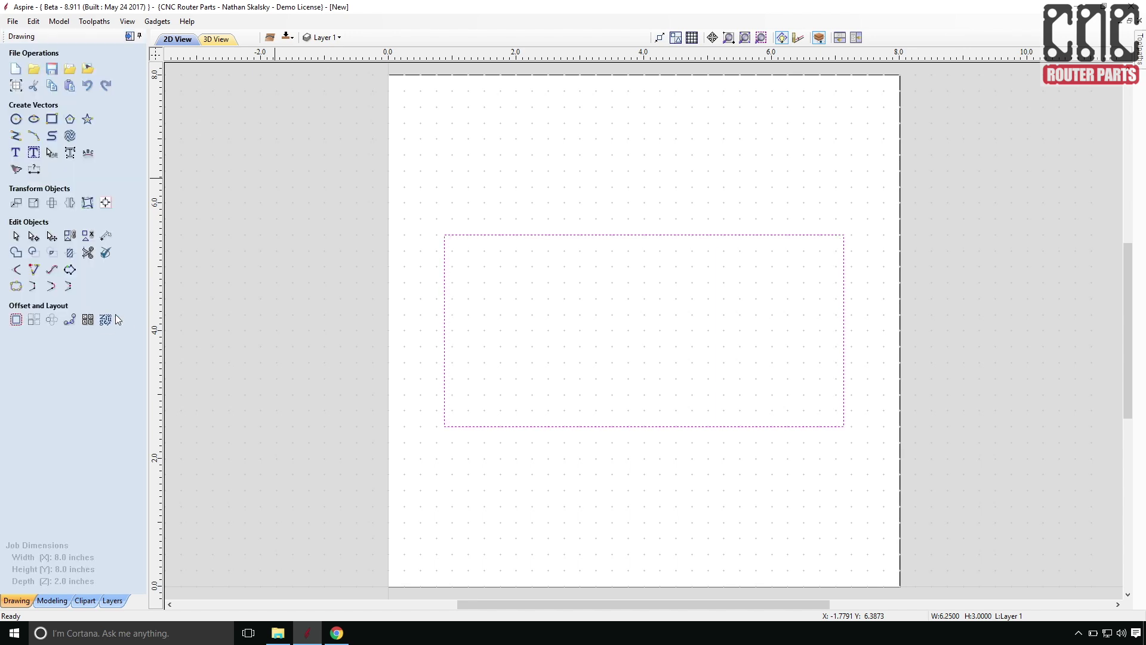
Step: Draw an arc from the rectangle's right-edge midpoint to its top edge
left_click(34, 136)
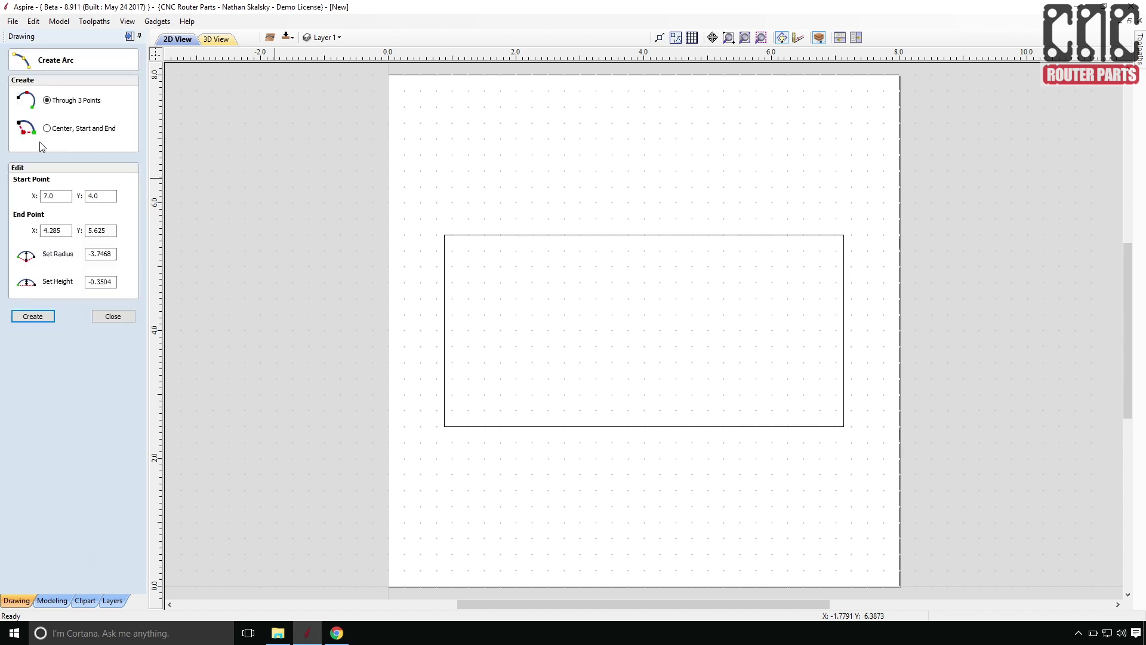
left_click(844, 329)
left_click(647, 235)
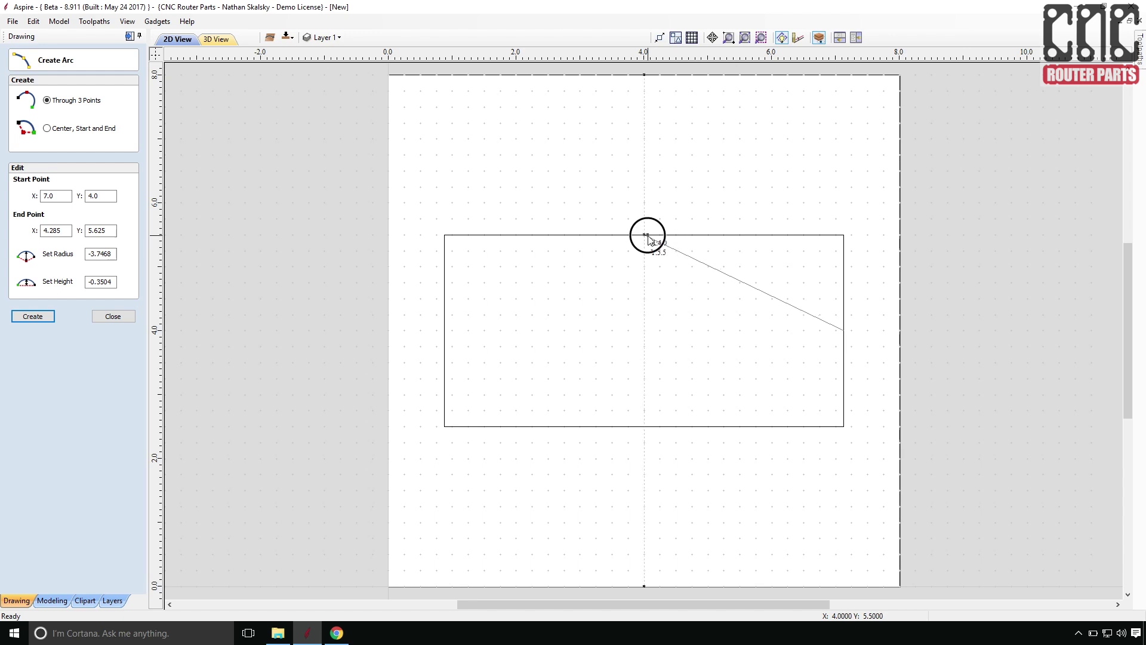
left_click(776, 272)
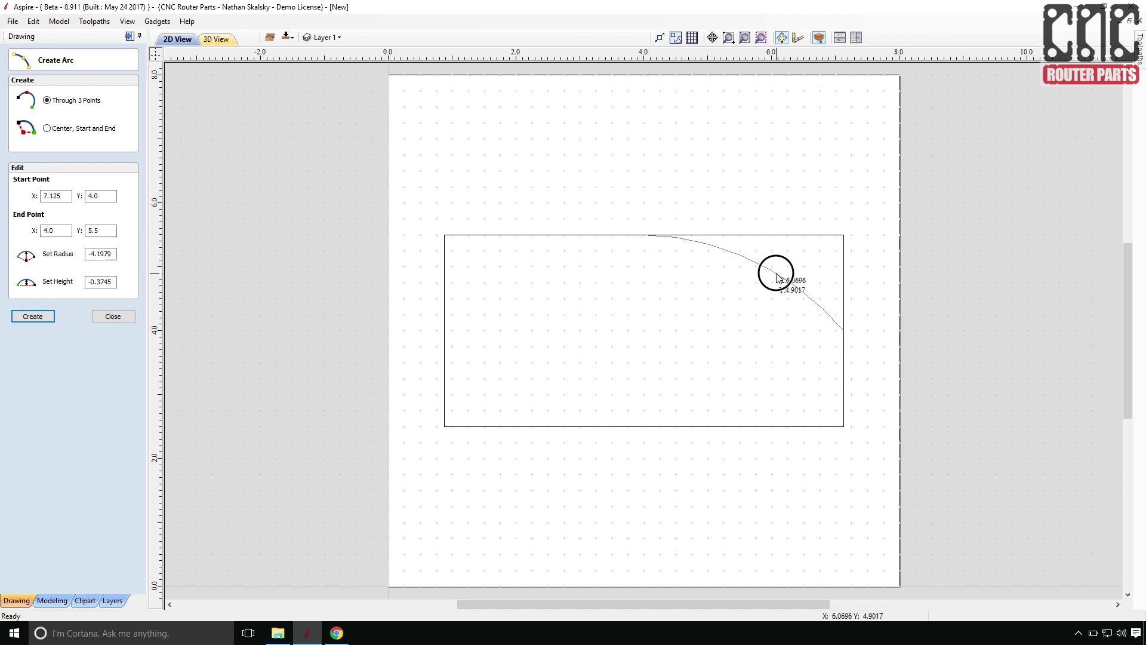
key("Escape")
Step: Mirror a copy of the arc to the bottom
left_click(74, 202)
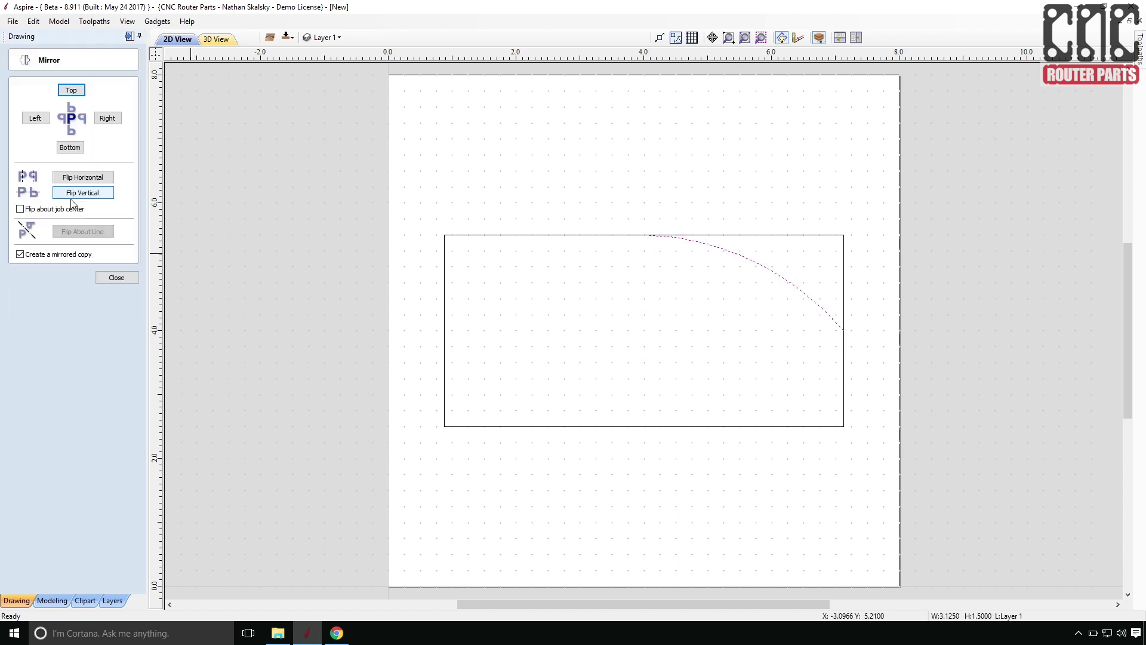
left_click(71, 148)
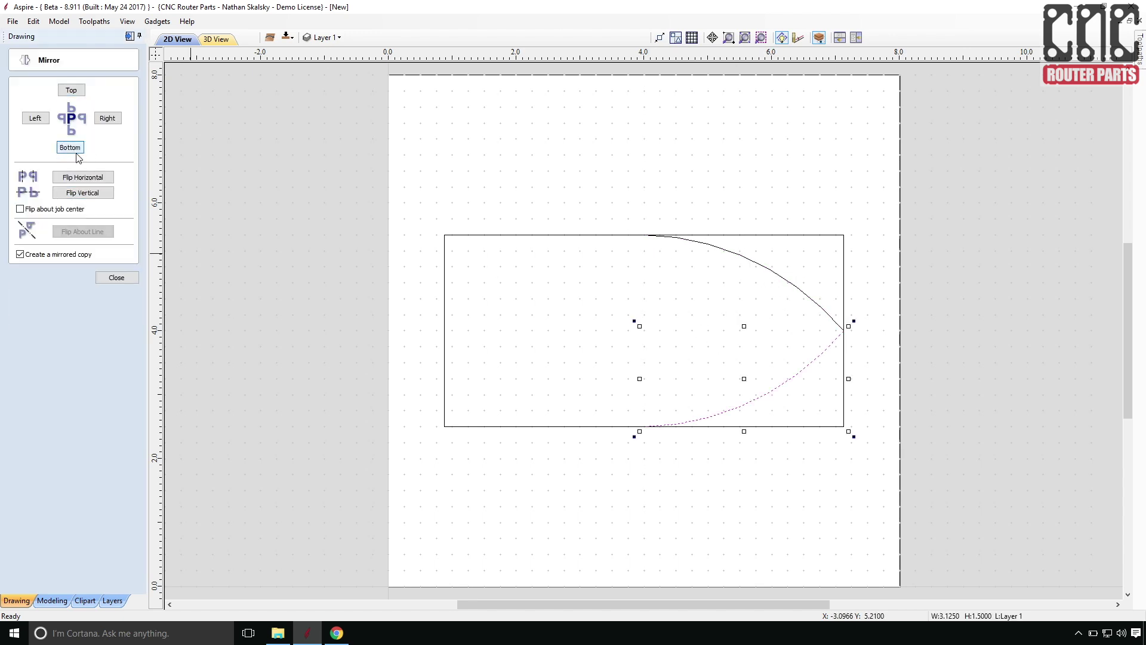
left_click(734, 461)
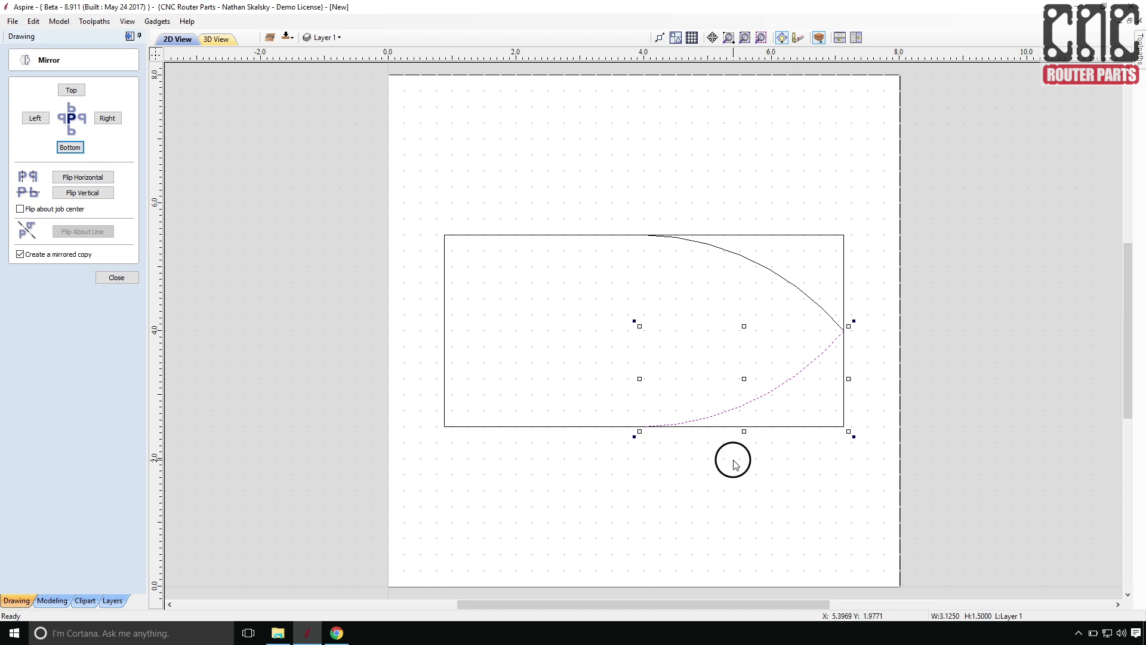
left_click(117, 278)
Step: Trim off the rectangle's top-right and bottom-right edges to form the pointed bow
left_click(87, 242)
left_click(759, 234)
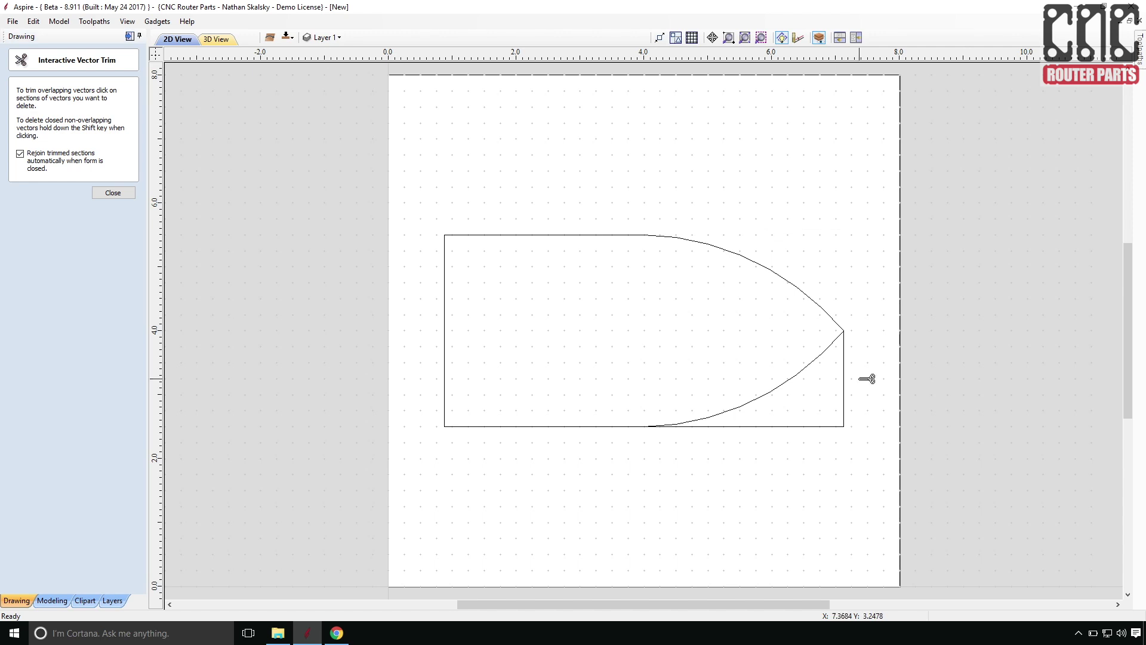
left_click(830, 427)
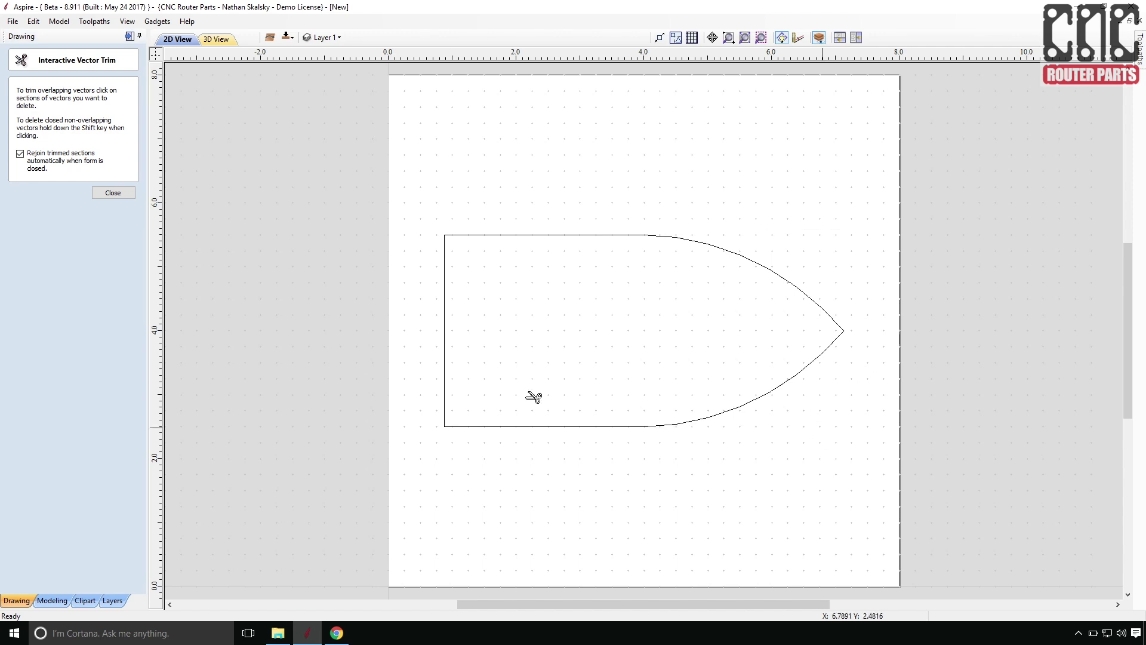
left_click(113, 193)
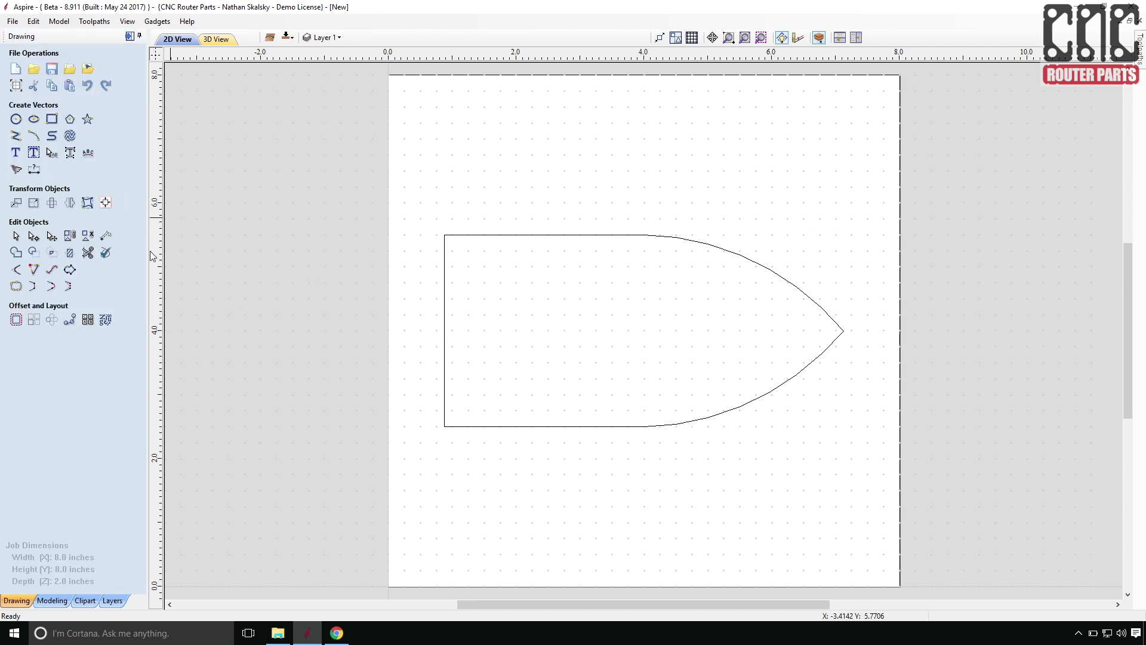
Step: Round the shape's top-left and bottom-left corners with 0.5-inch fillets
left_click(16, 286)
type(".5")
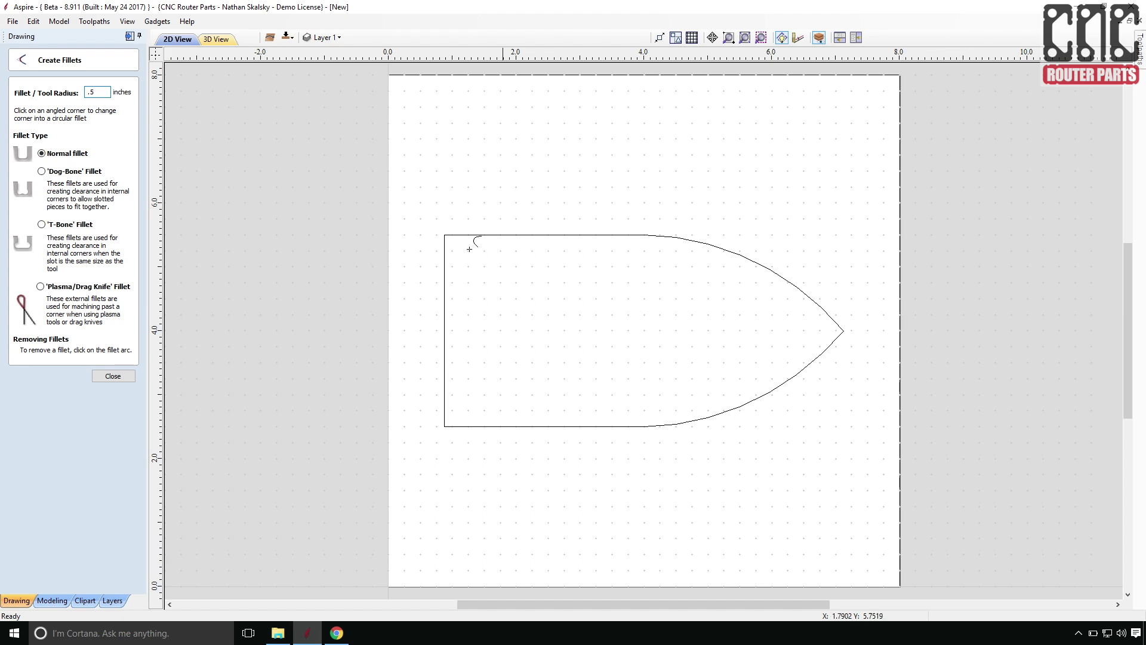
left_click(445, 236)
left_click(446, 425)
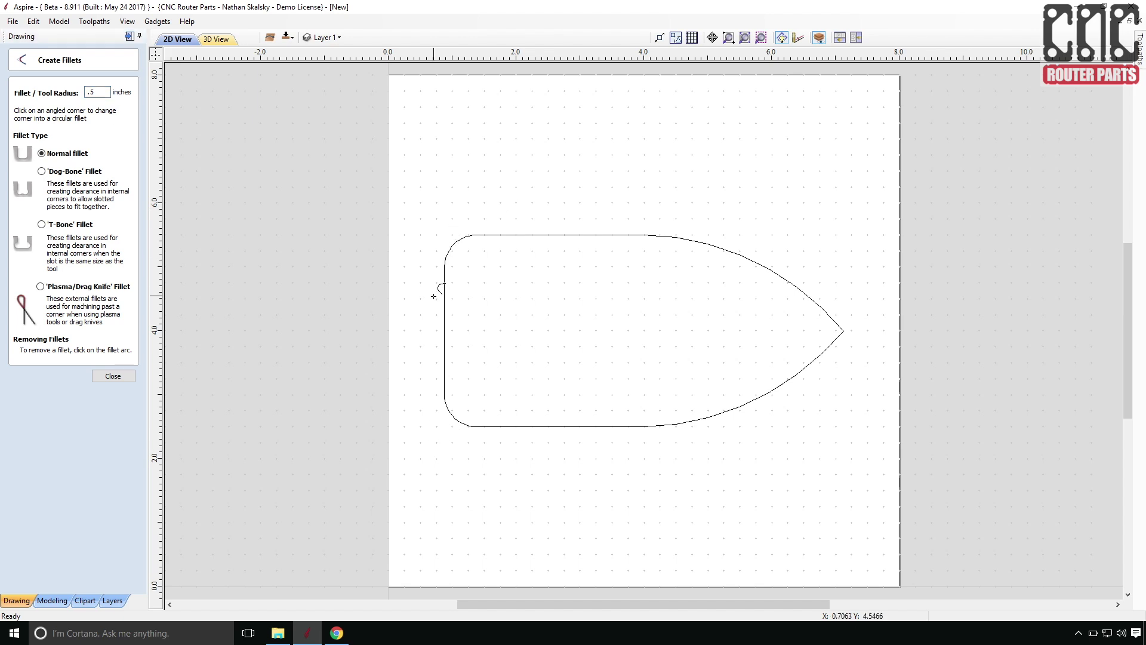
left_click(113, 376)
Step: Stretch the boat outline to 6.875 inches wide and 2.75 inches tall
left_click(444, 310)
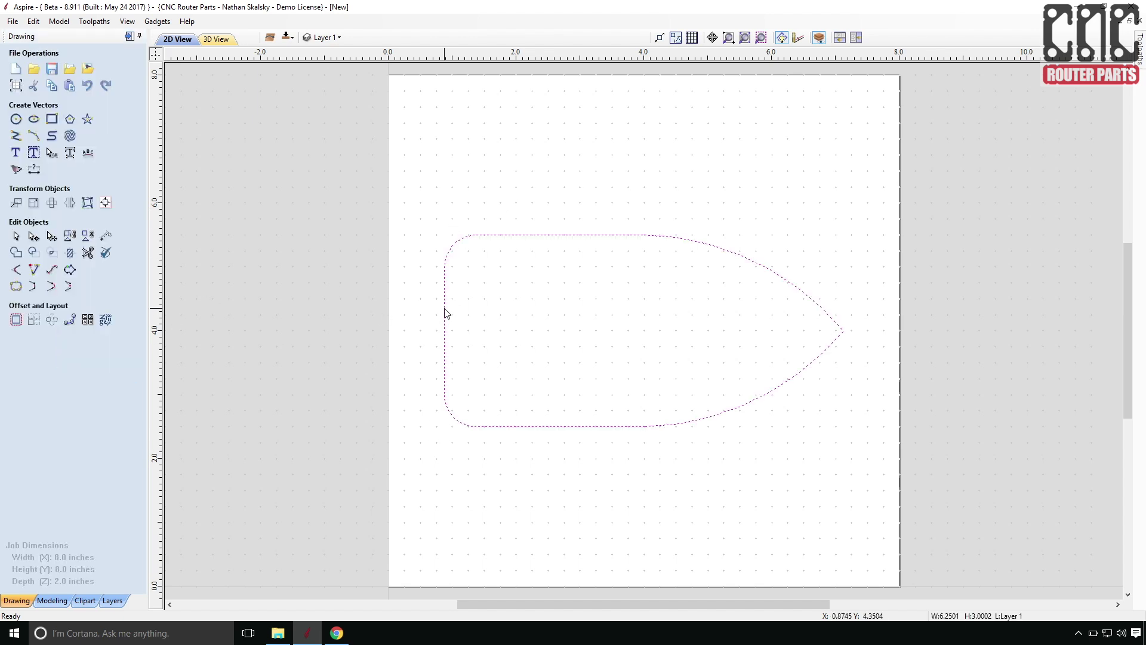
left_click(51, 235)
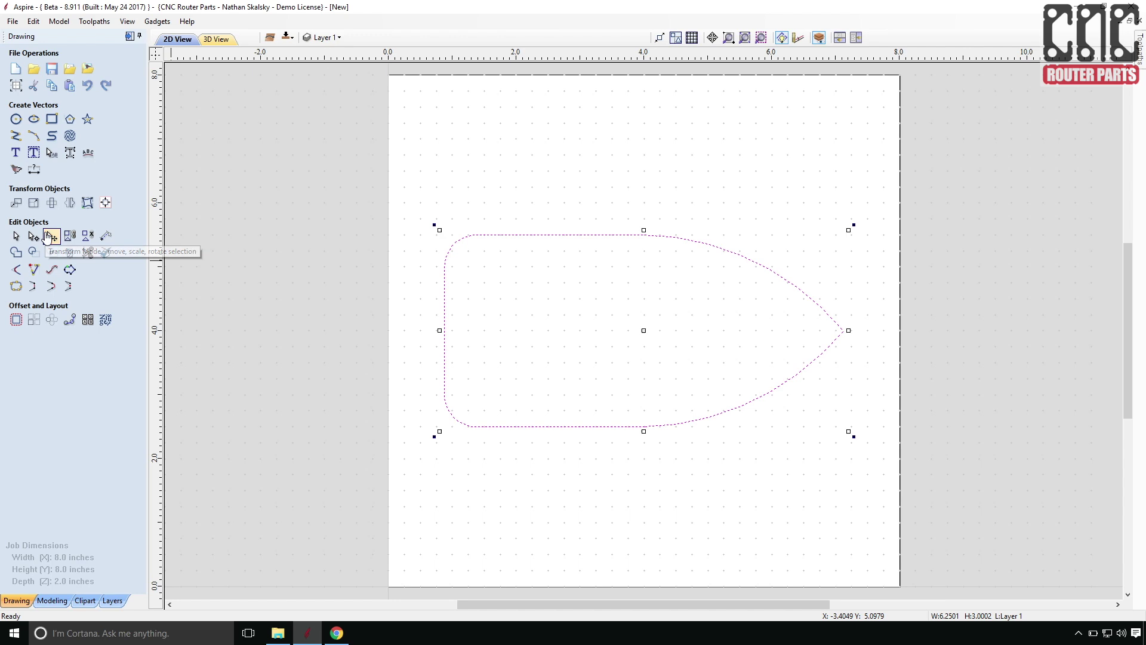
left_click(439, 330)
left_click_drag(441, 334, 401, 332)
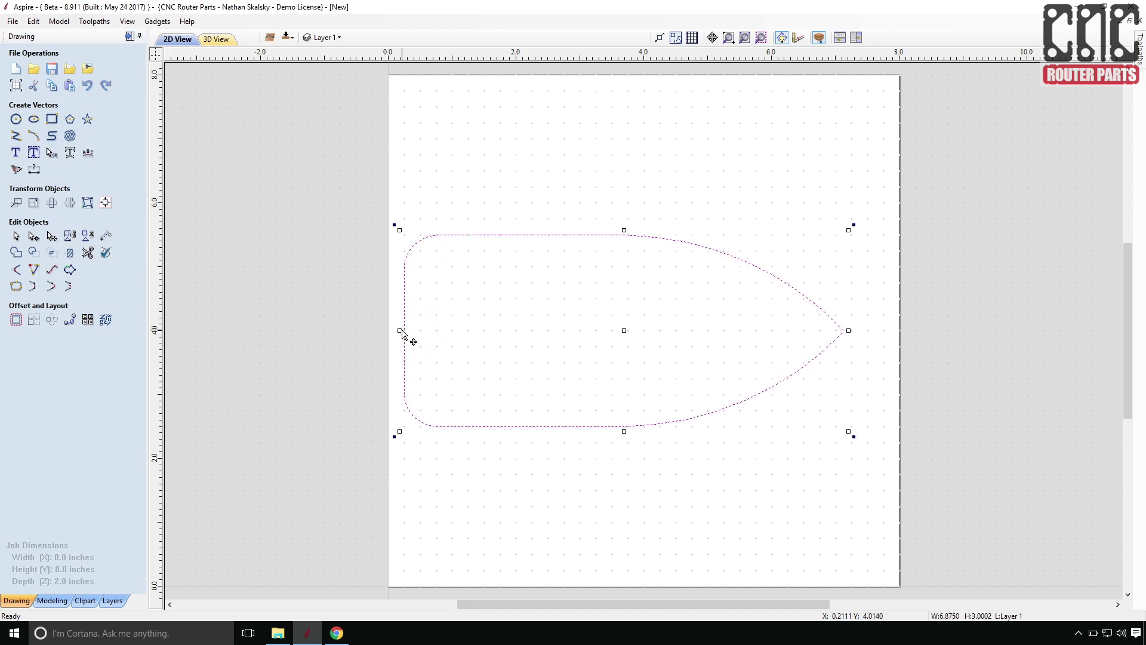
left_click(850, 332)
left_click_drag(852, 332, 883, 330)
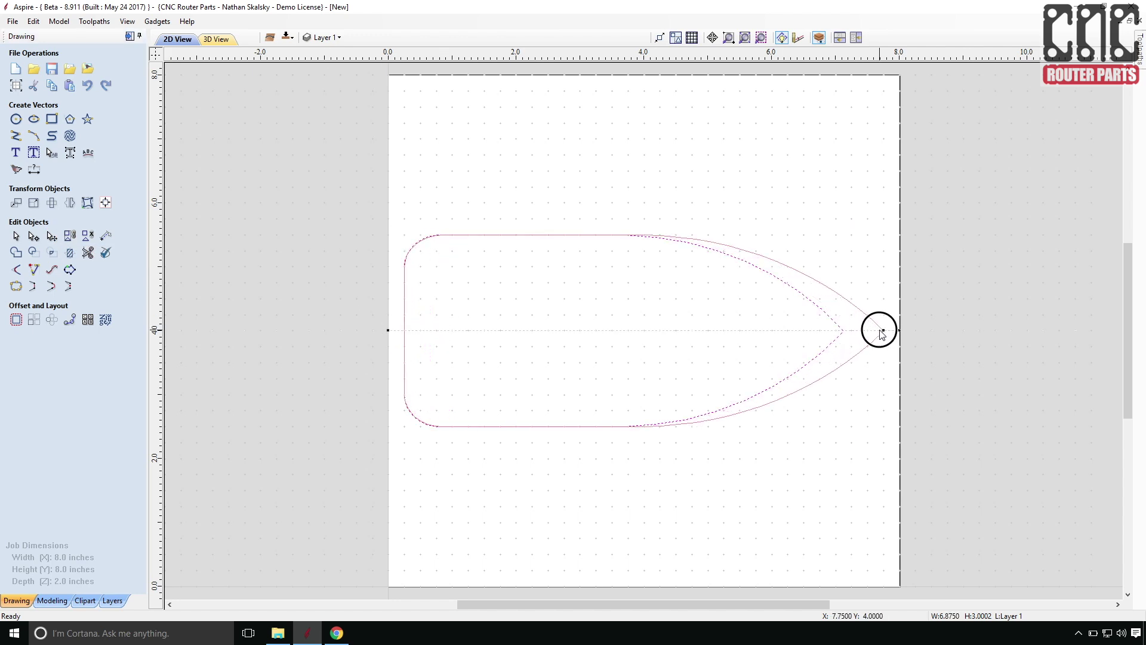
left_click(711, 319)
left_click(666, 236)
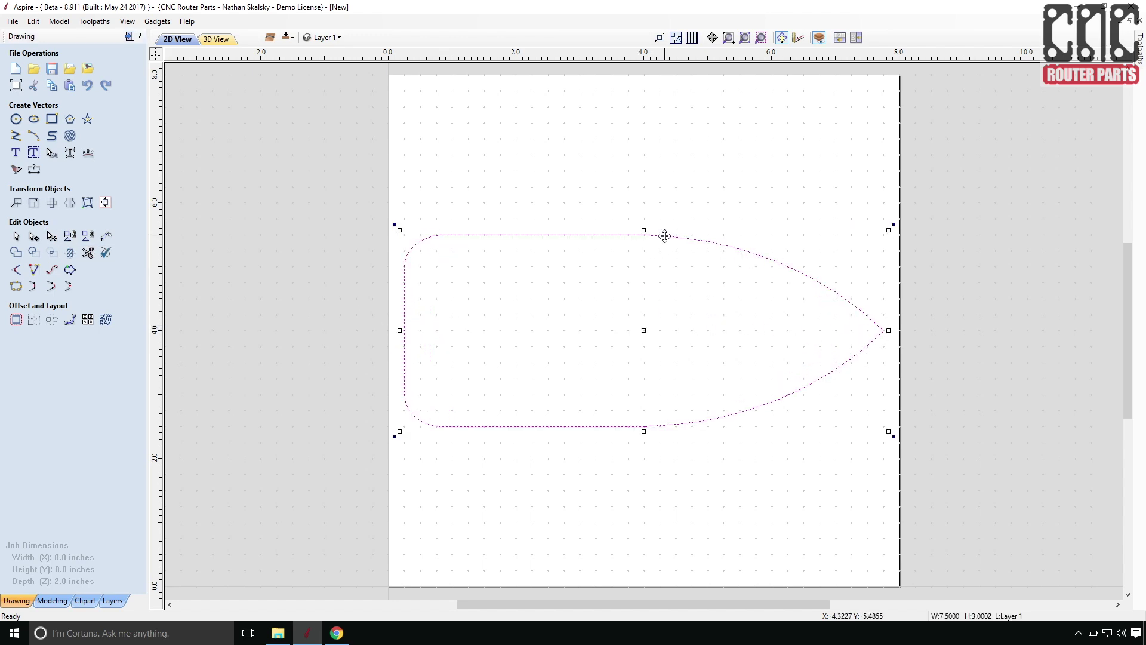
left_click_drag(645, 230, 645, 246)
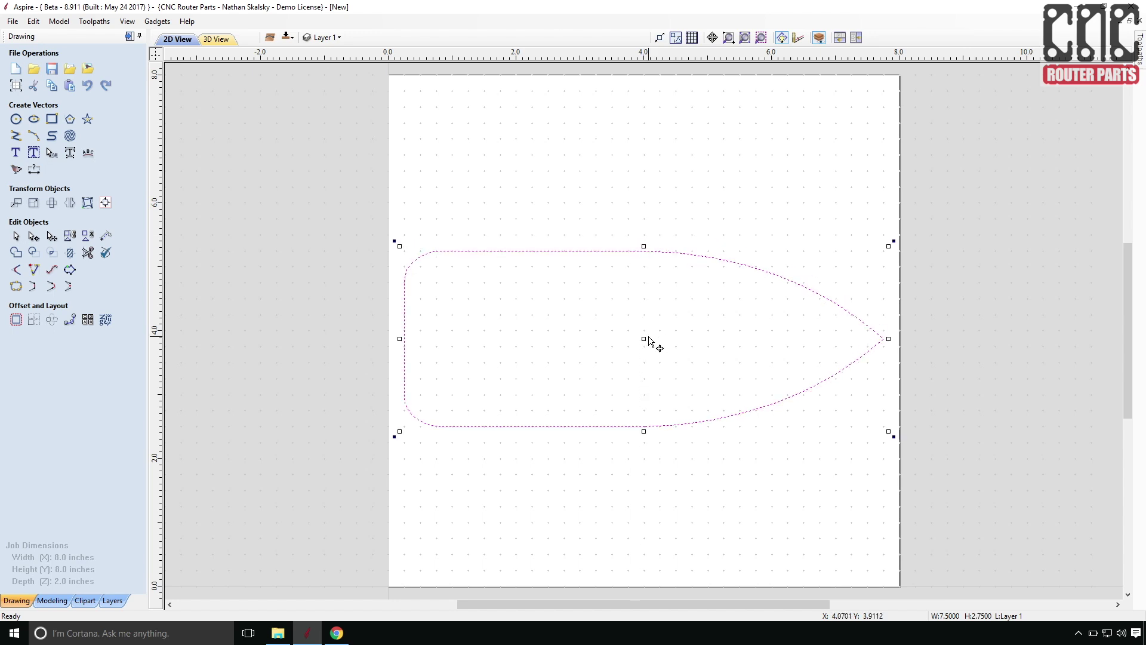
Step: Centre the boat outline on the material
left_click(105, 202)
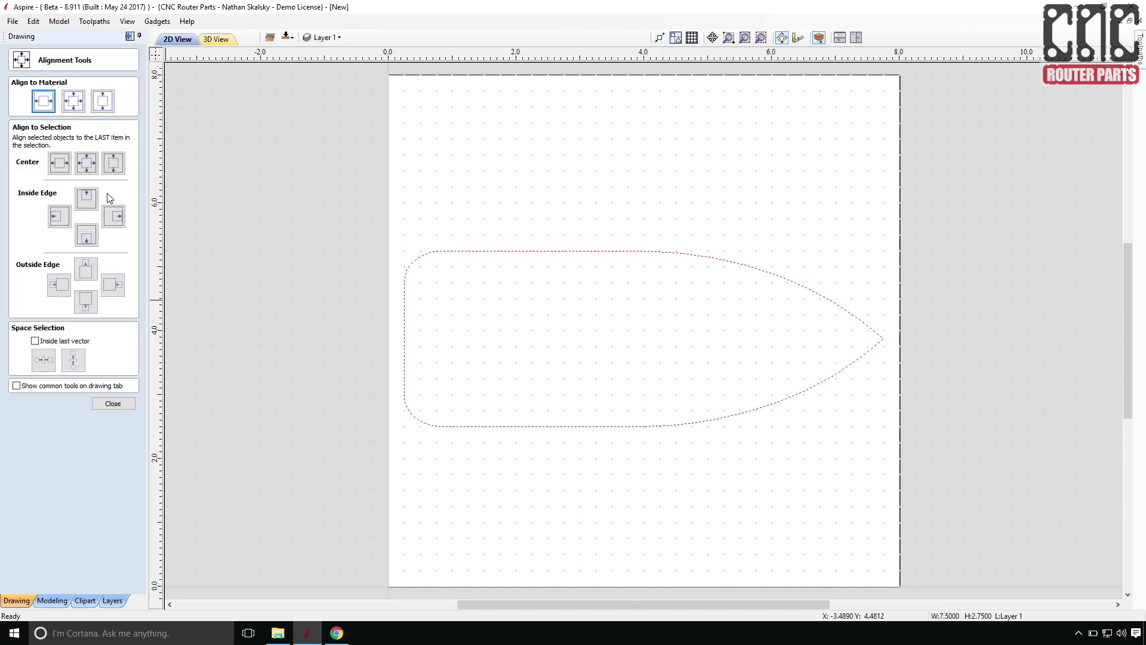
left_click(73, 100)
left_click(264, 366)
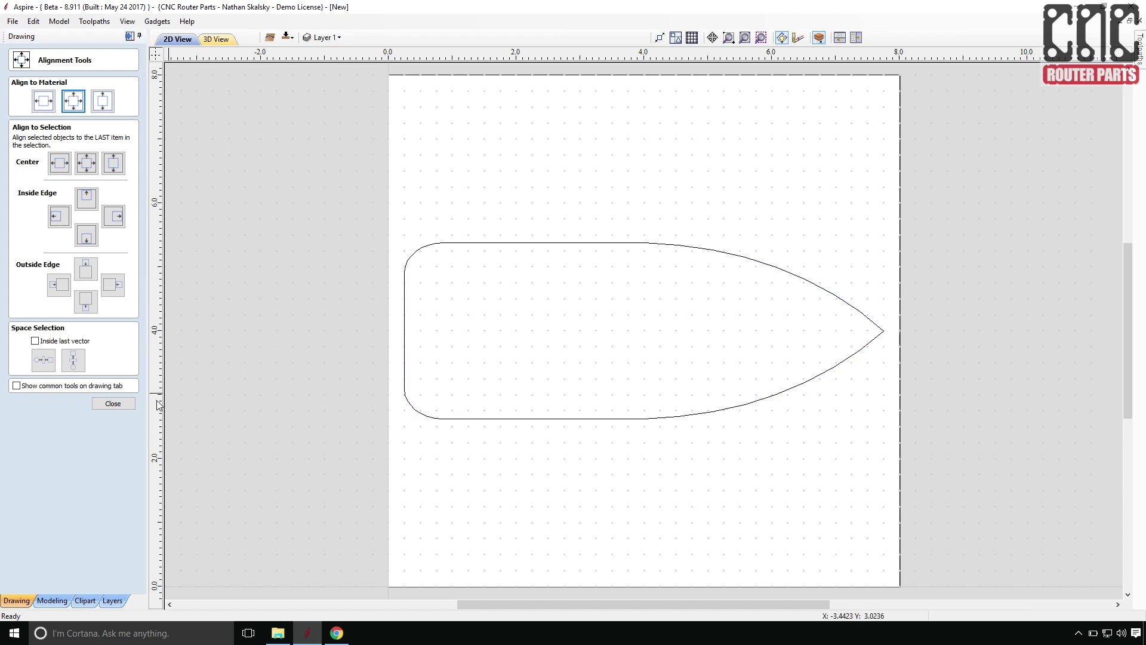
left_click(111, 405)
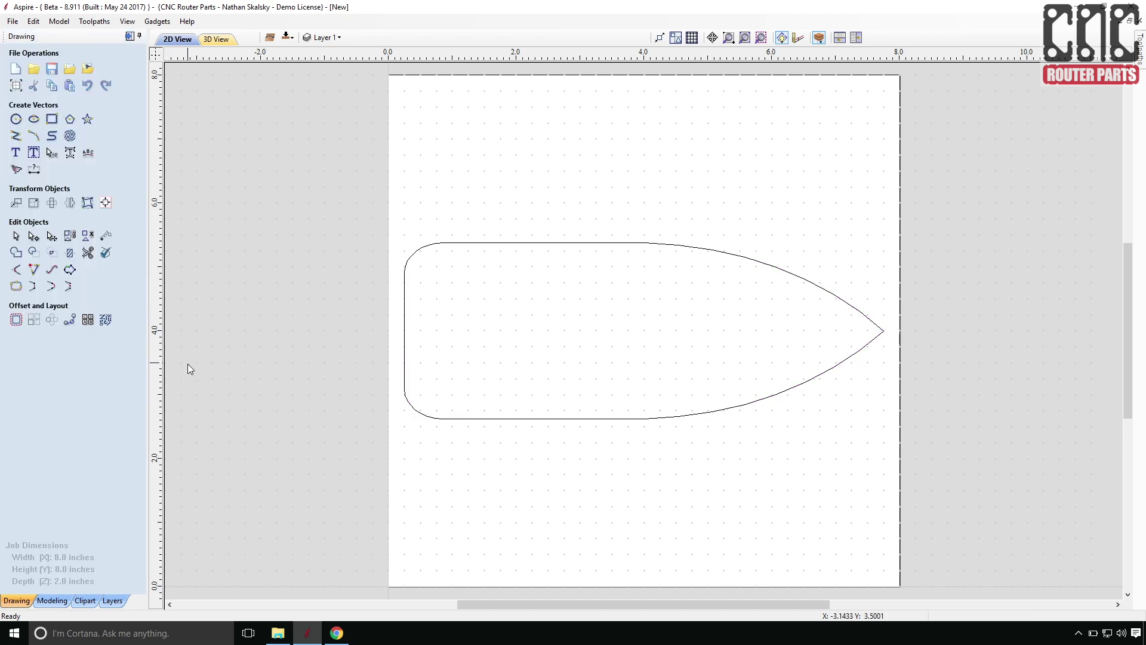
Step: Round the pointed bow tip with a 0.125-inch fillet
left_click(16, 270)
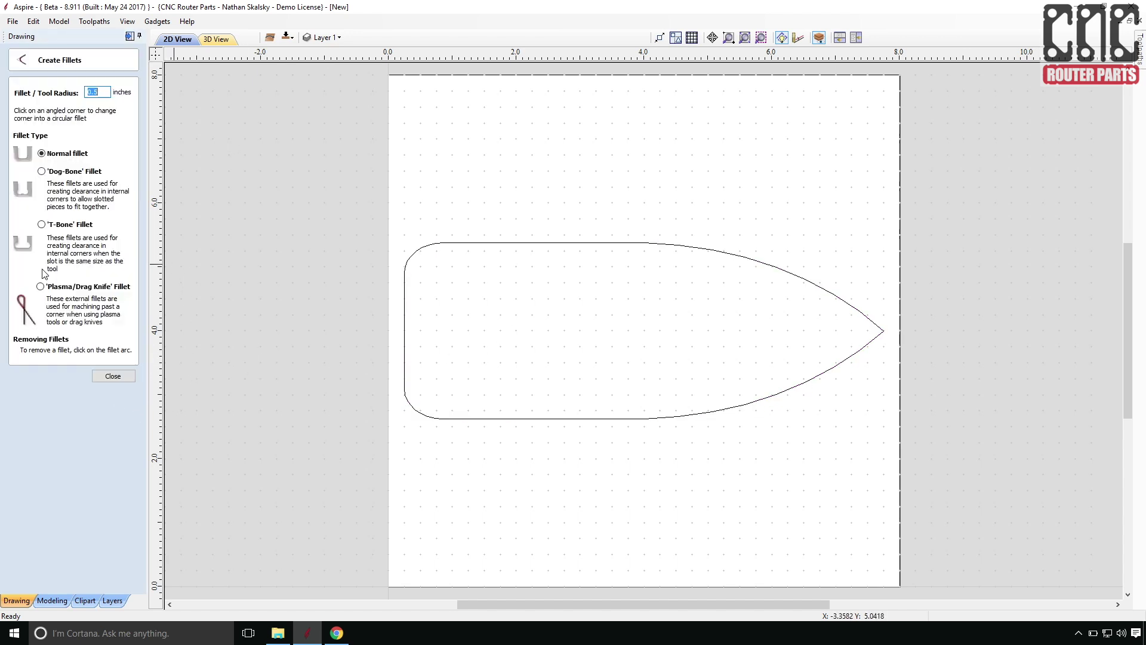
left_click(884, 332)
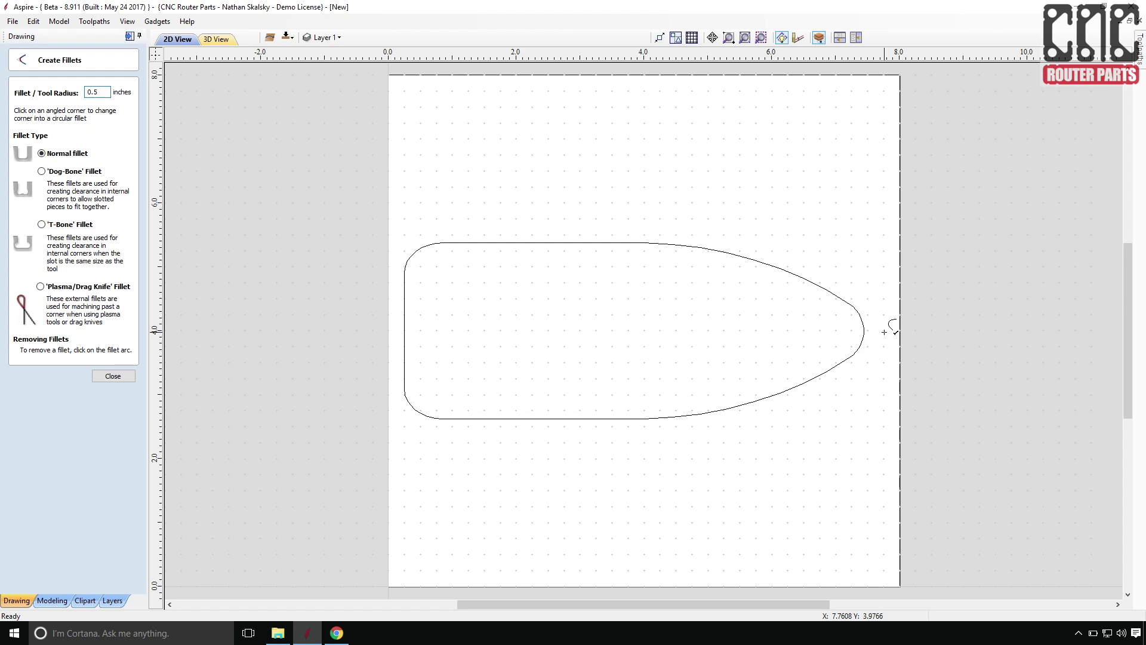
double_click(96, 92)
type("0.125")
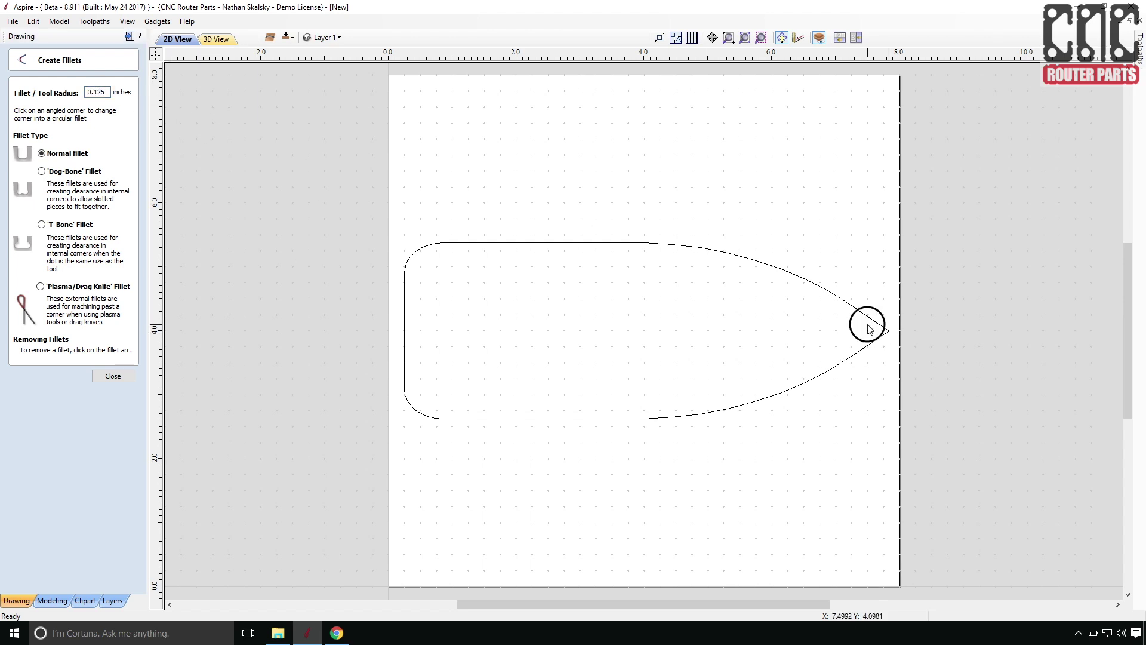
left_click(865, 330)
left_click(886, 332)
left_click(114, 376)
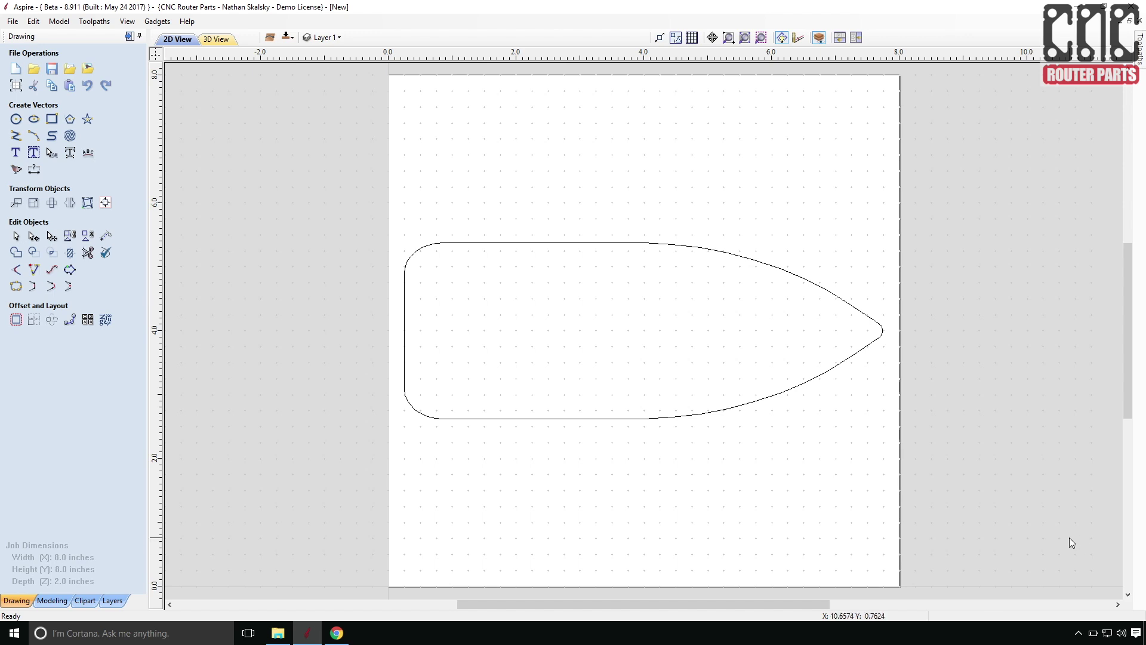
Step: Place two 0.25-radius circles on the centreline at 5.75,4 and 0.75,4
left_click(15, 119)
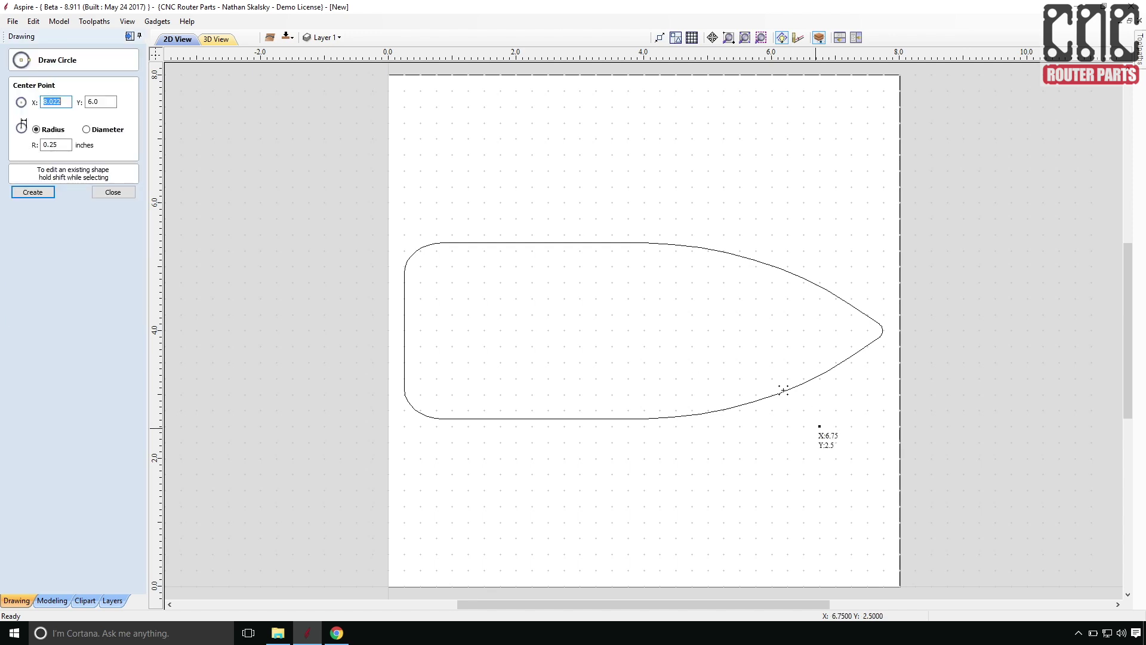
left_click(771, 329)
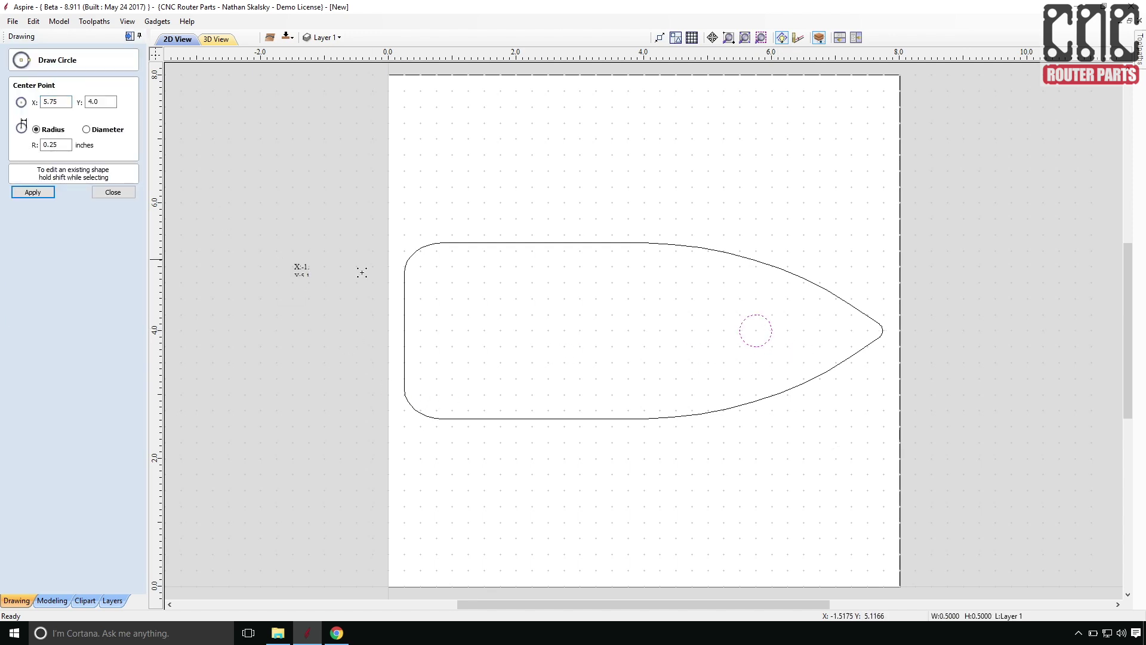
left_click(434, 330)
left_click(110, 193)
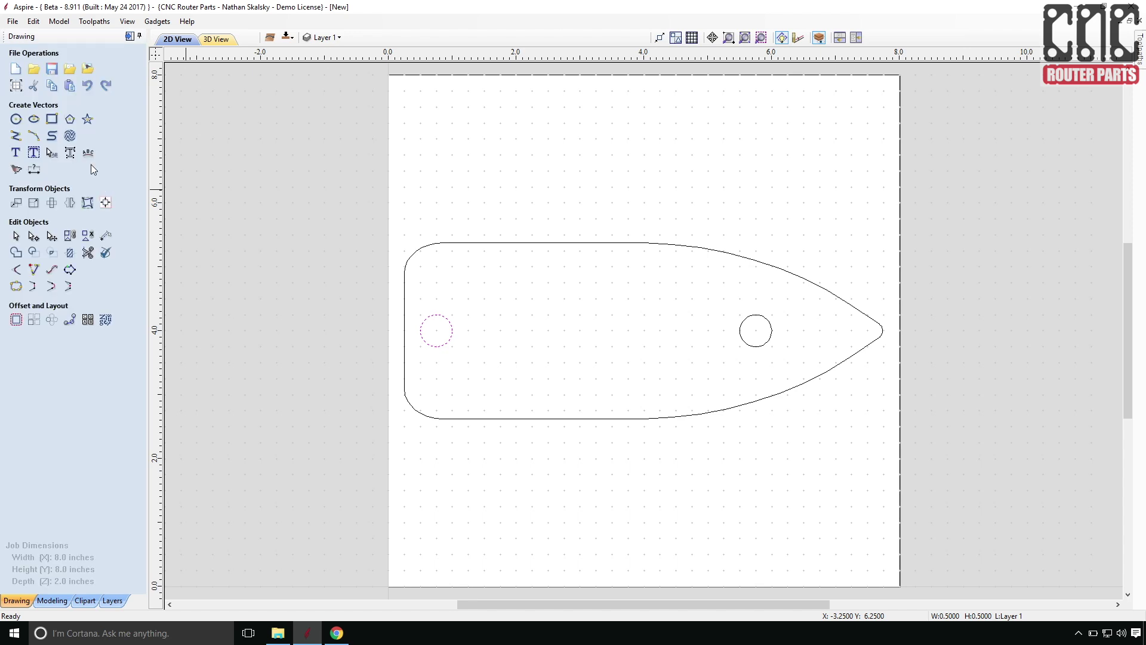
Step: Draw a 3.5 x 2.0 inch rectangle on the boat's centreline
left_click(52, 118)
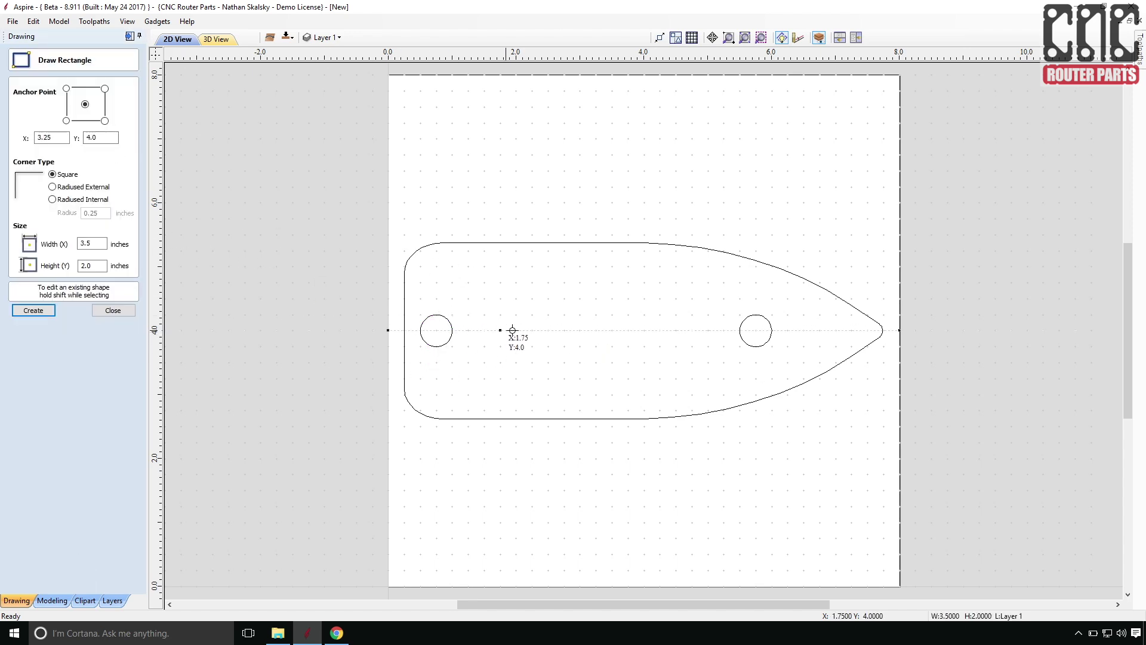
left_click(564, 331)
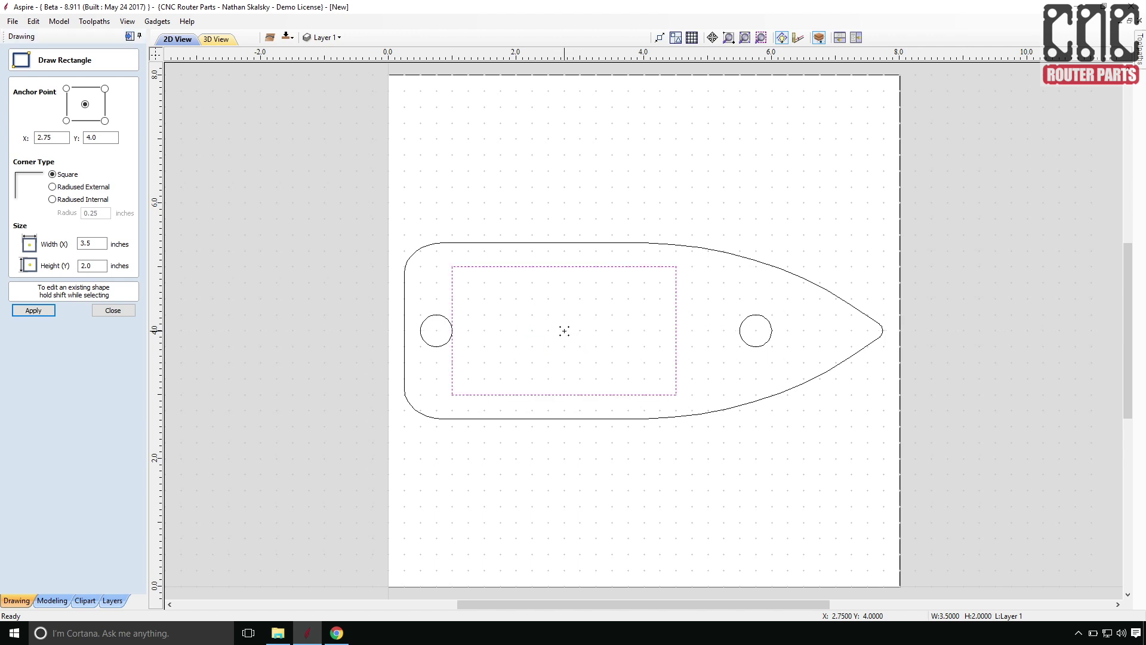
left_click(100, 246)
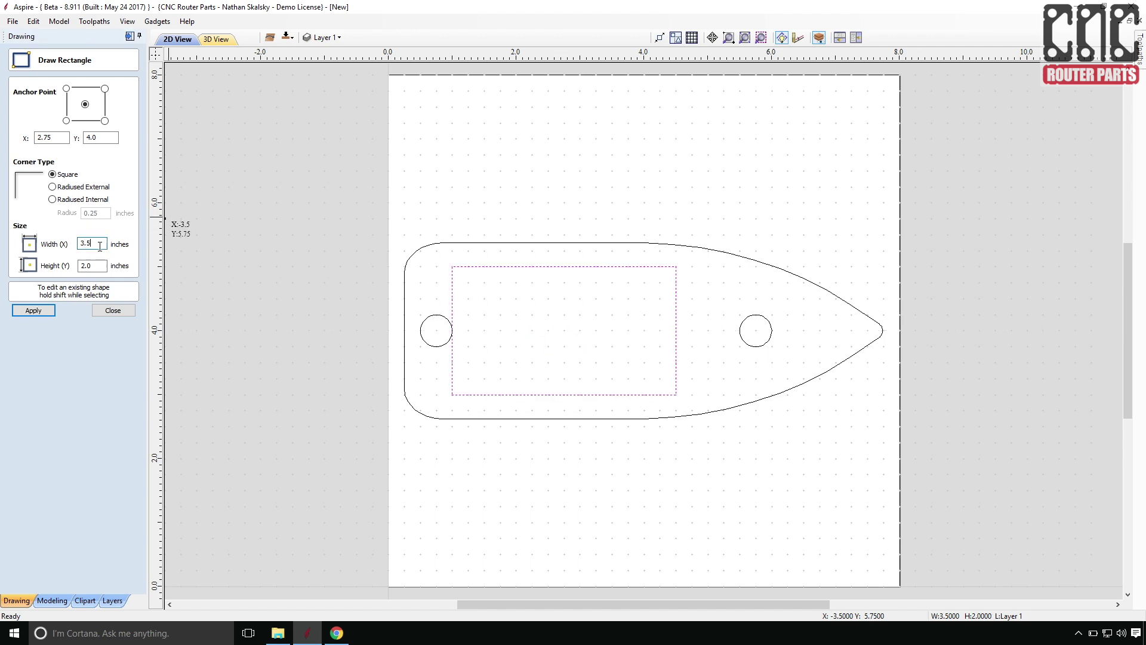
left_click(48, 311)
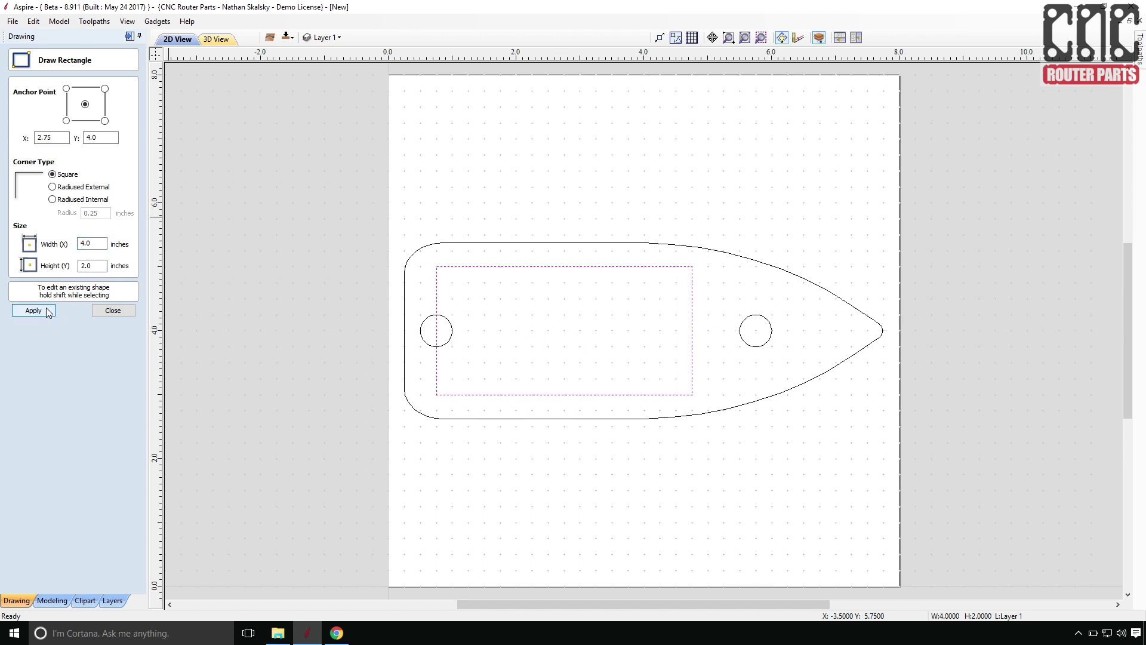
double_click(90, 244)
type("3.5")
key("Tab")
left_click(48, 311)
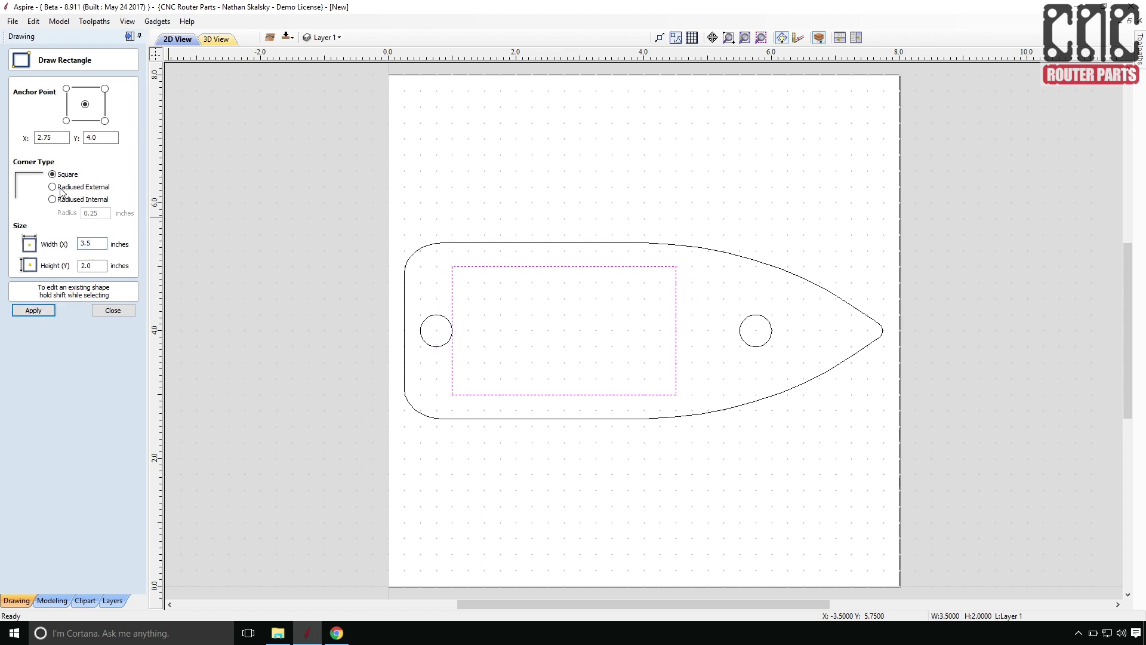
Step: Give the rectangle rounded outside corners and move it left over the left circle
left_click(52, 187)
left_click(43, 311)
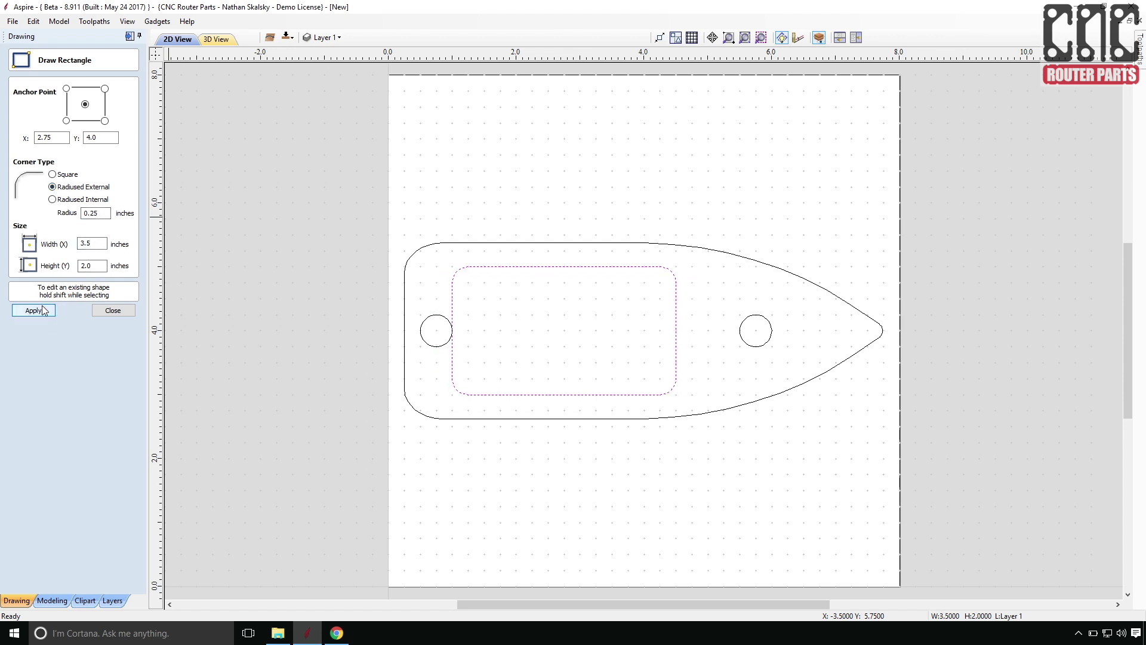
left_click(113, 311)
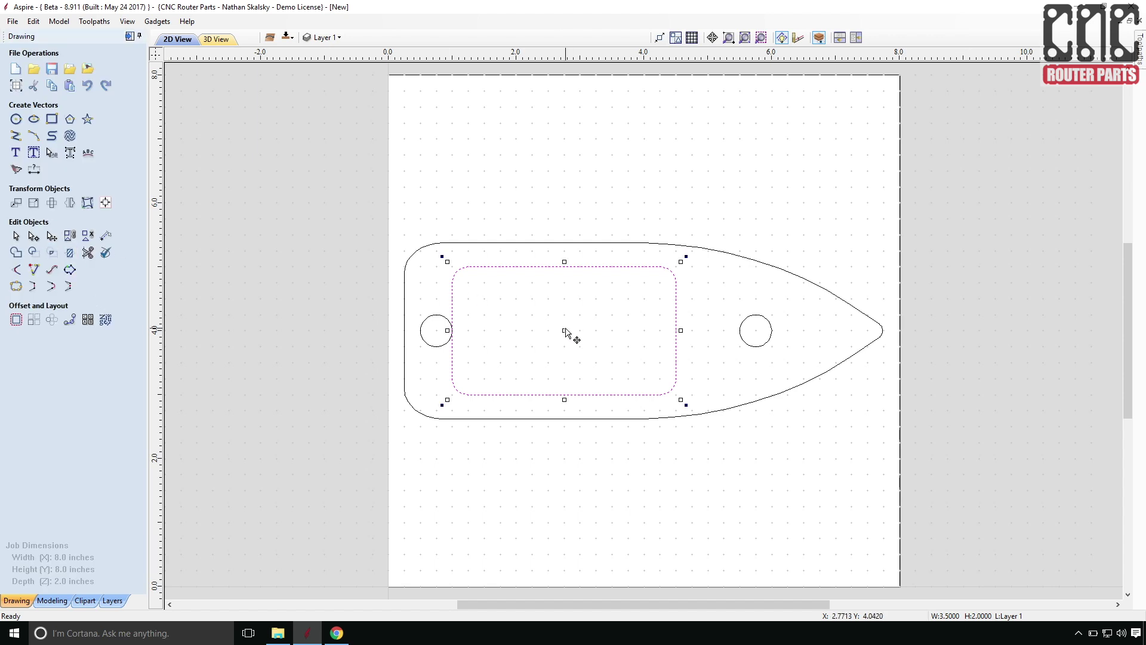
mouse_move(565, 333)
left_mouse_down()
mouse_move(532, 336)
mouse_move(550, 332)
left_mouse_up()
left_click(369, 332)
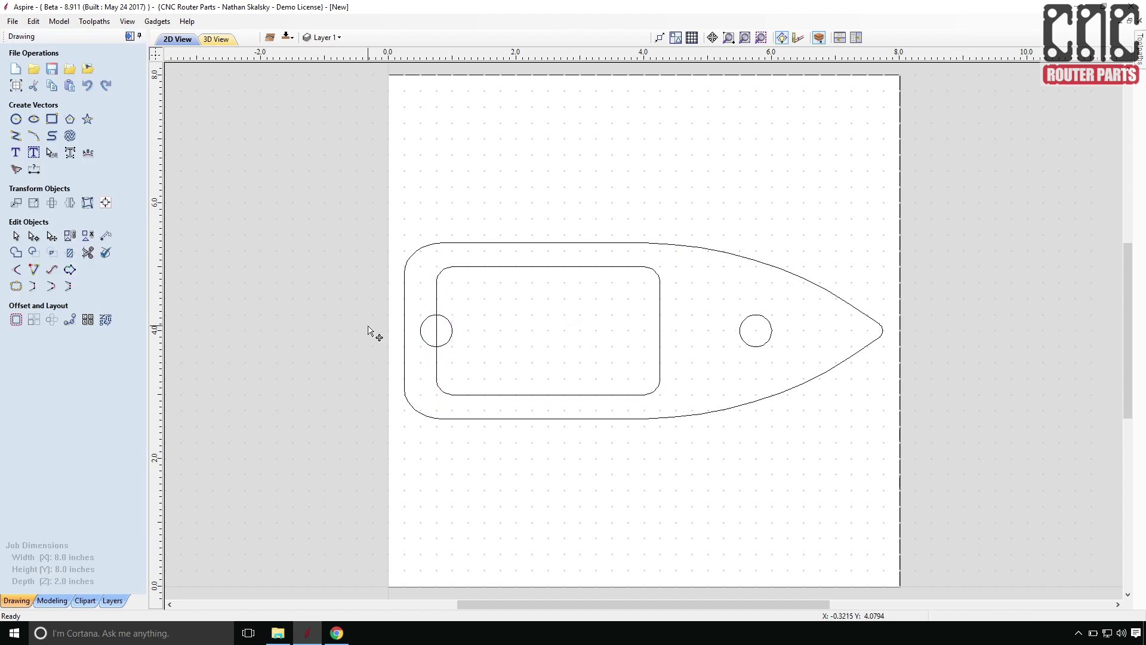
Step: Offset the left circle outwards by 0.25 inch
left_click(16, 320)
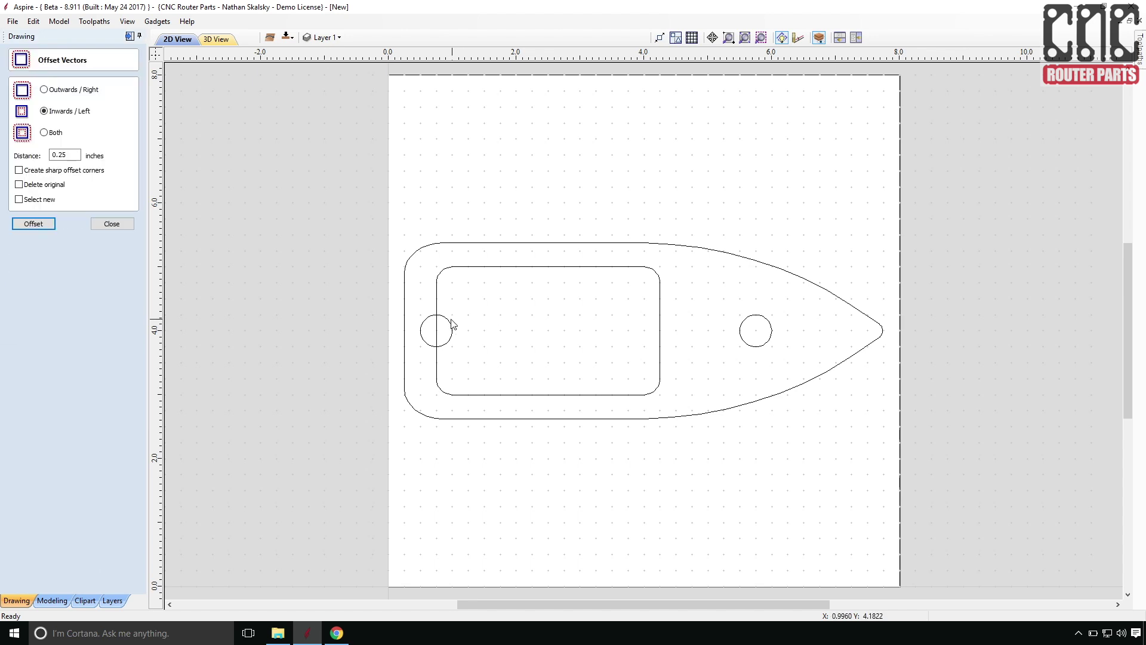
left_click(430, 349)
left_click(43, 90)
left_click(26, 227)
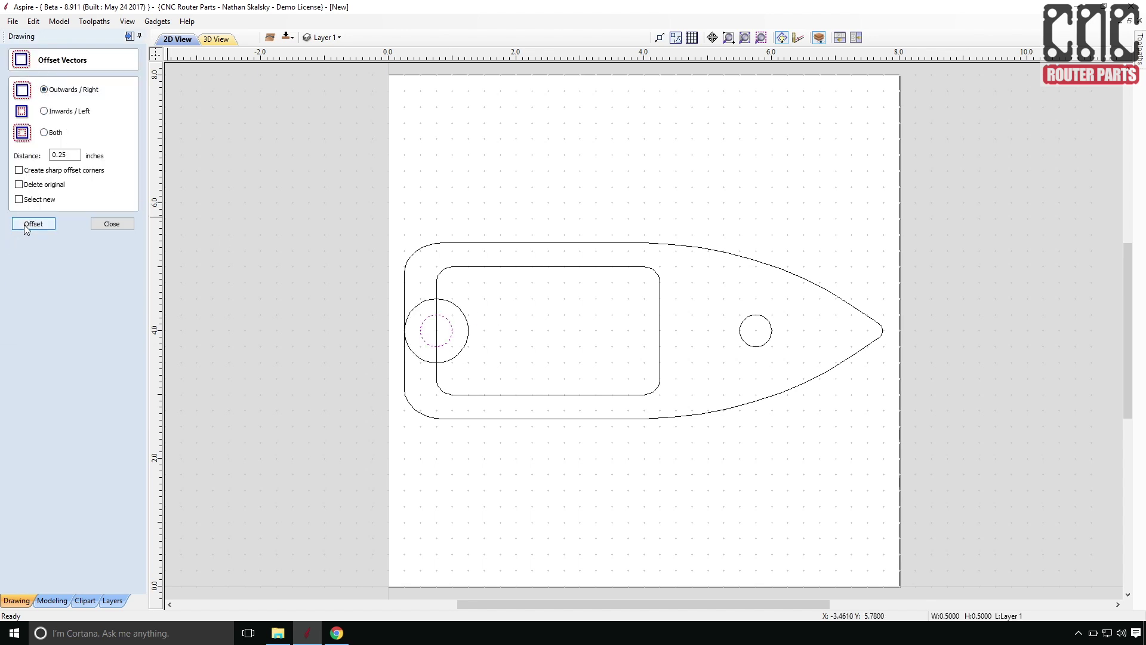
left_click(112, 224)
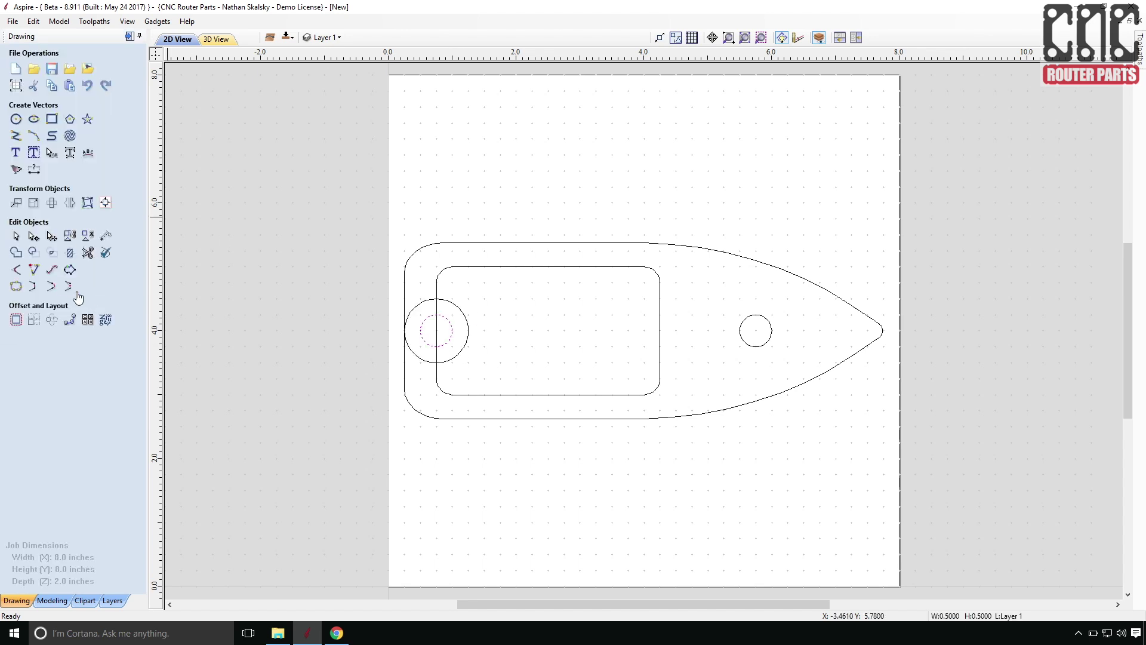
Step: Trim the offset circle's left arcs and the rectangle edges inside it to form the notch
left_click(88, 253)
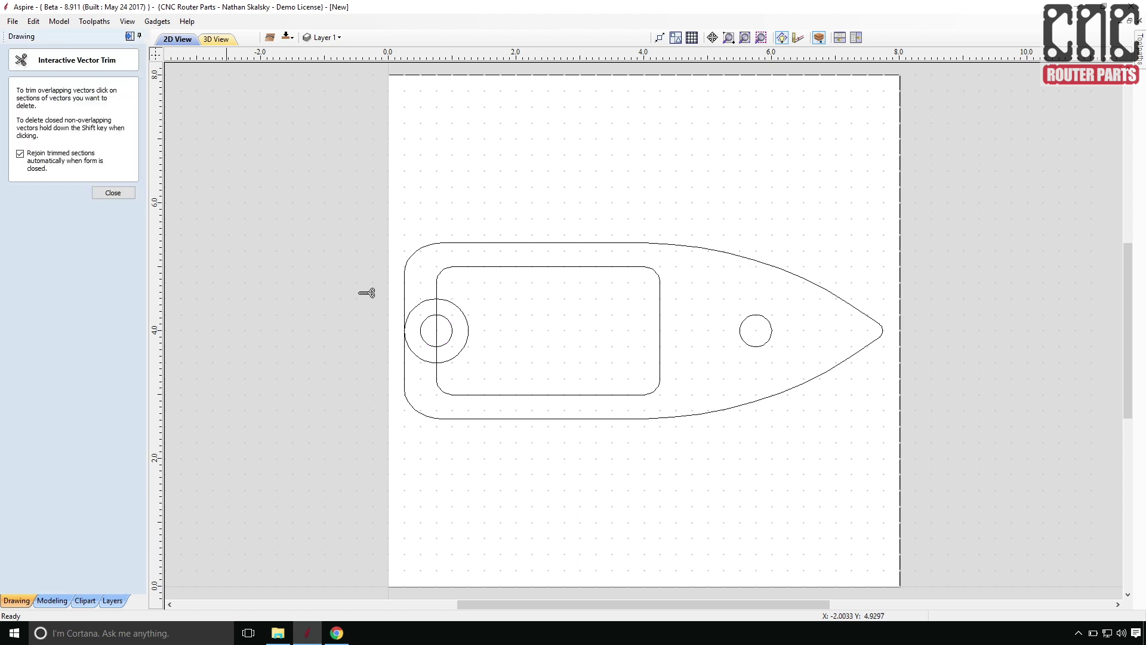
left_click(429, 300)
left_click(421, 362)
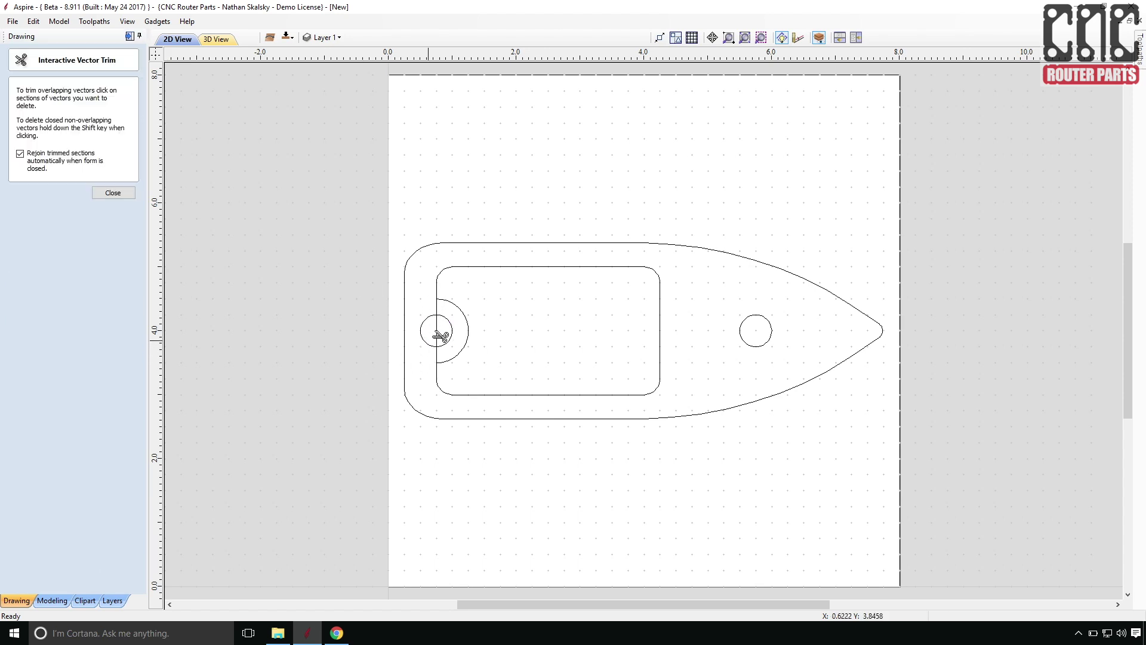
left_click(437, 358)
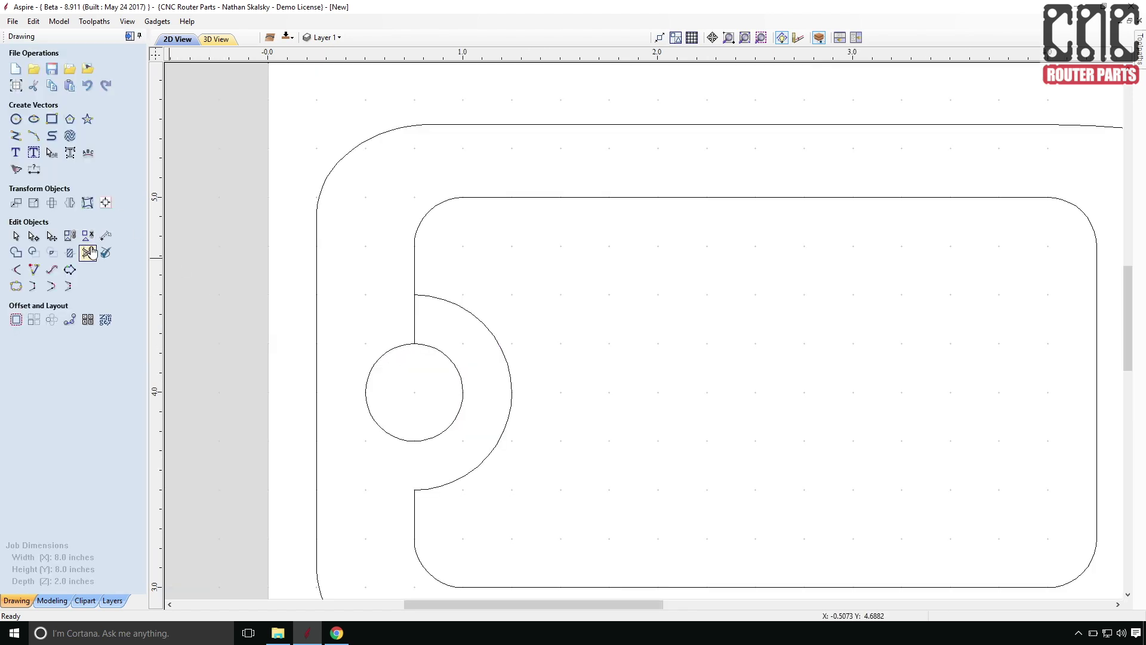
left_click(87, 253)
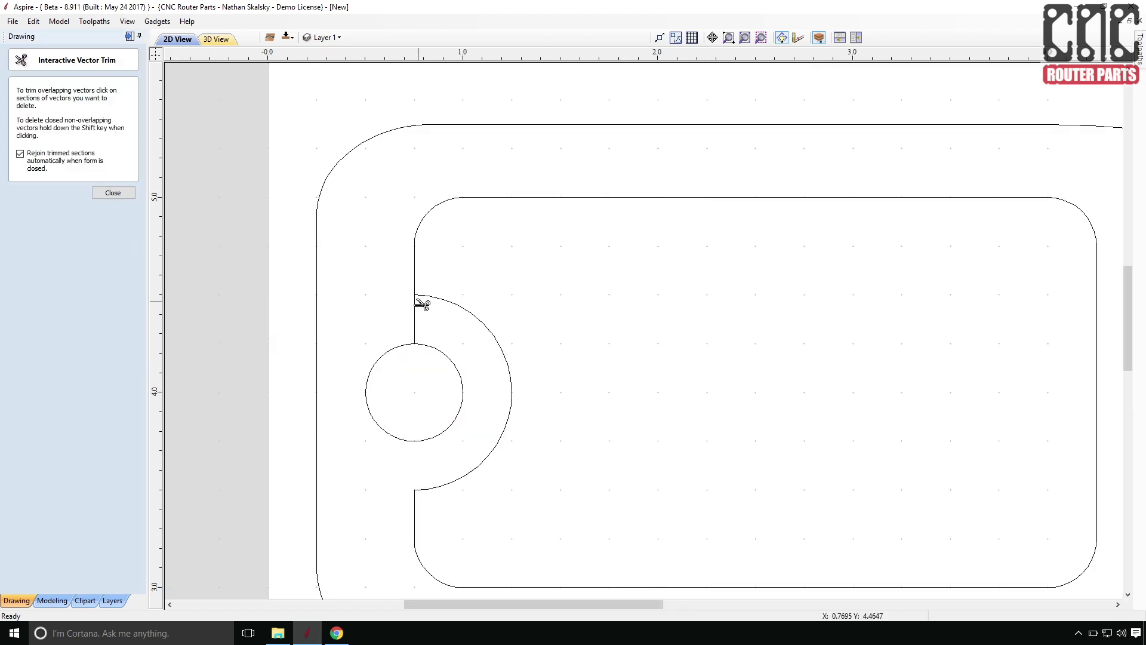
left_click(421, 304)
scroll(389, 305, "down", 5)
key("Escape")
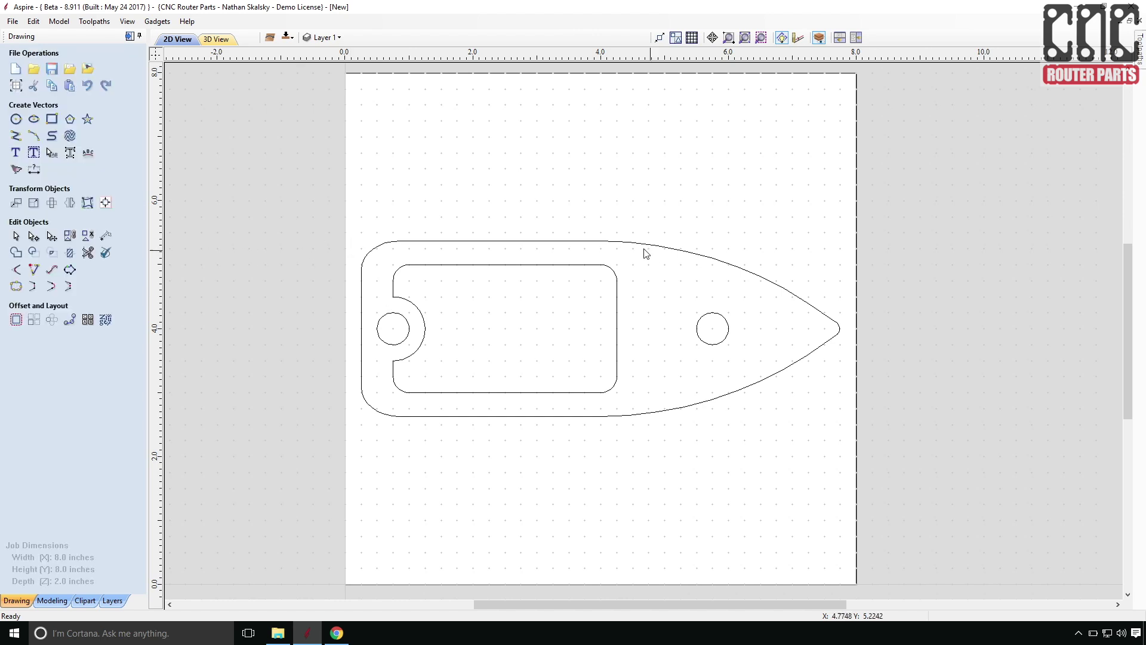
Step: Fillet the inner cutout corners, redoing the notch corner at a 0.125 radius
left_click(16, 269)
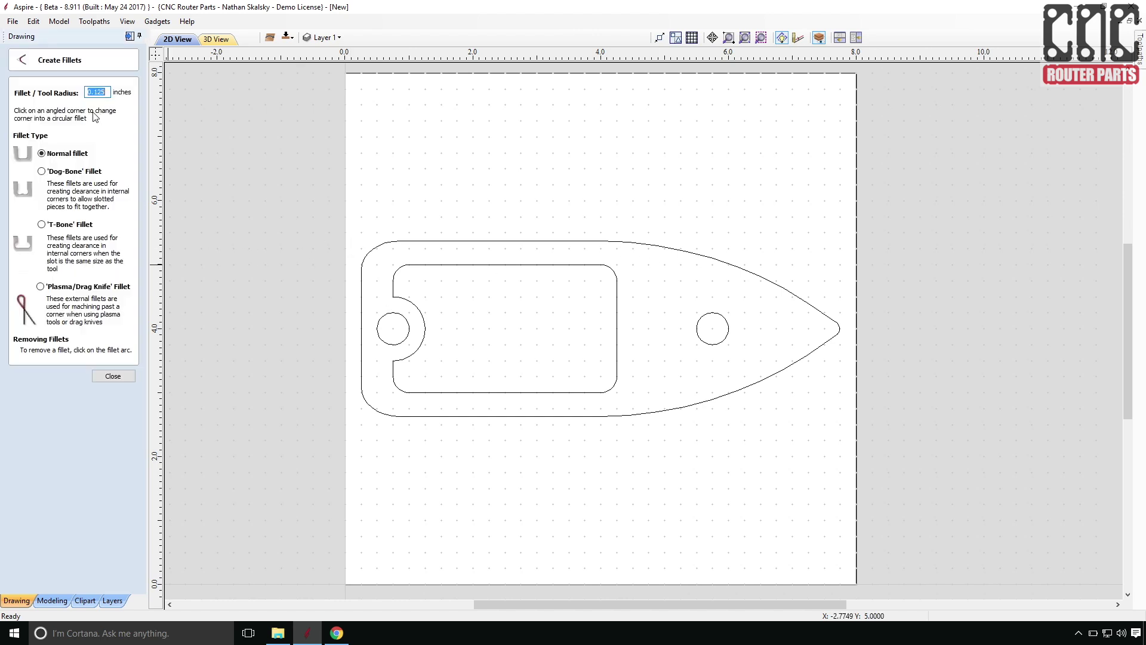
type(".5")
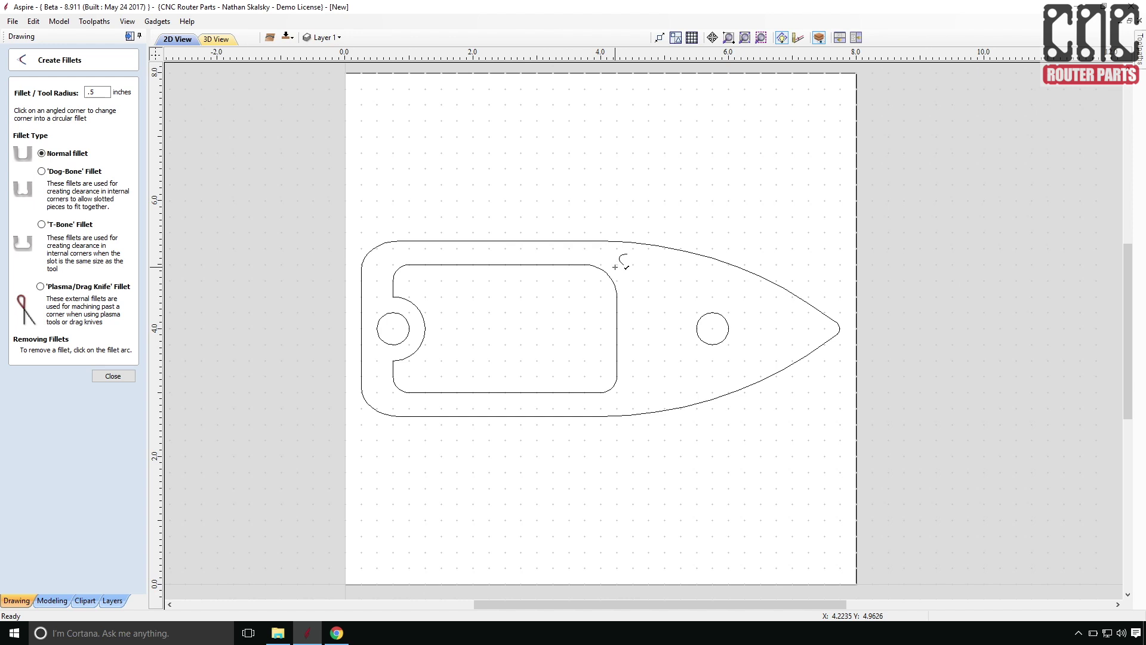
left_click(615, 390)
left_click(397, 294)
key("ctrl+z")
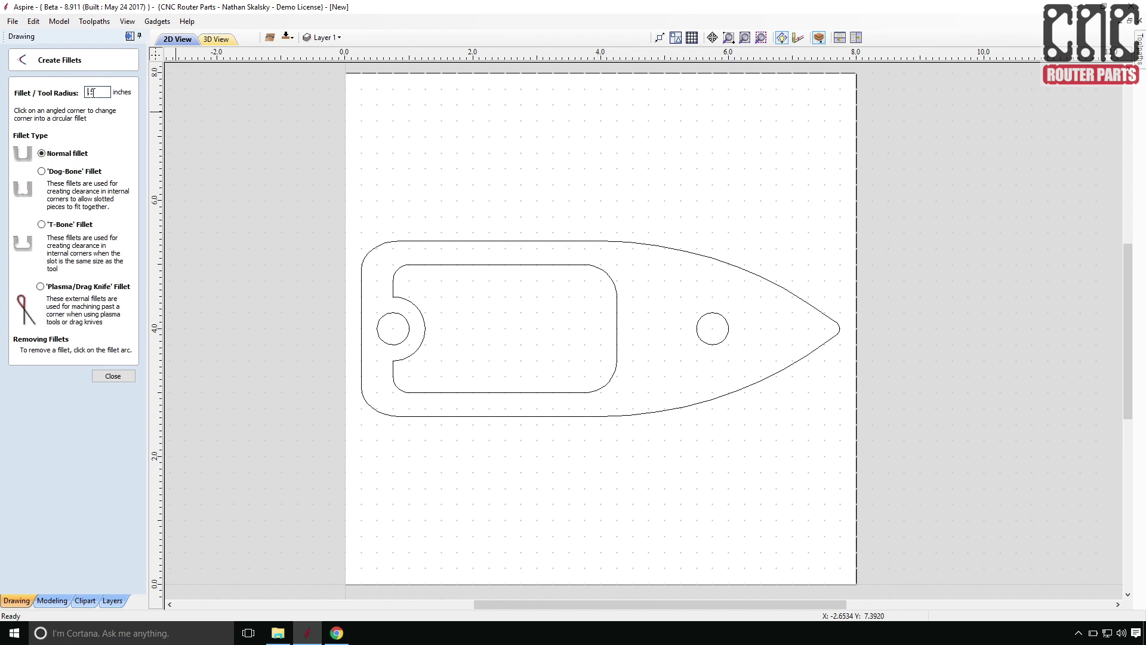
type("12")
left_click(397, 293)
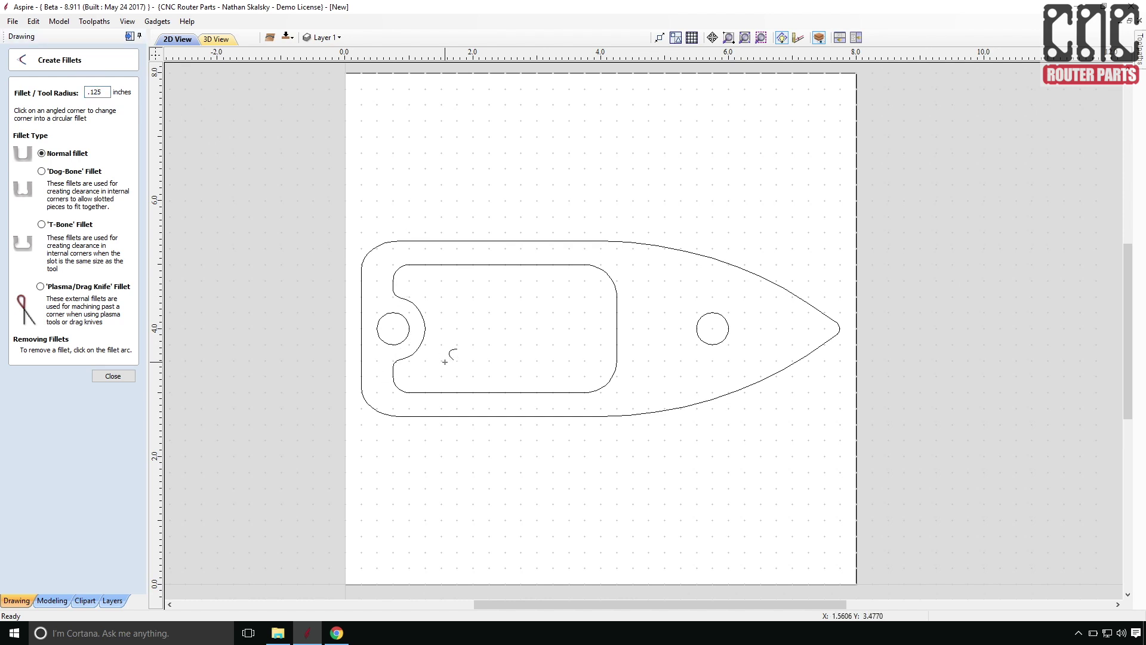
left_click(112, 376)
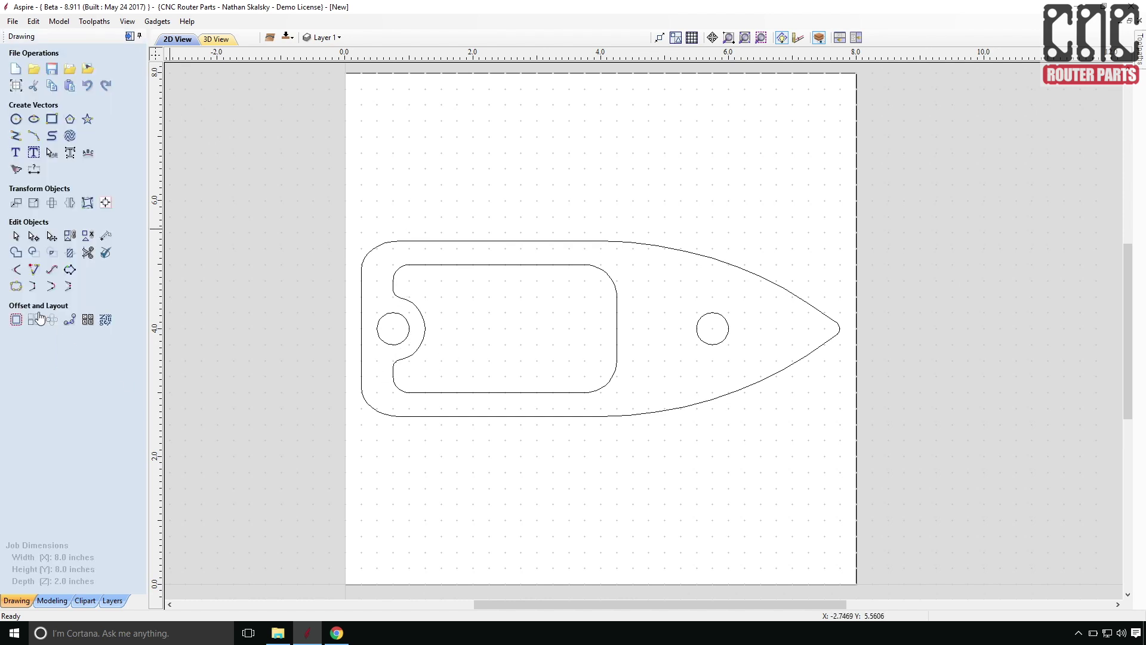
Step: Offset the outer hull outline 0.2 inch inwards and round the inner outline's bow tip
left_click(16, 320)
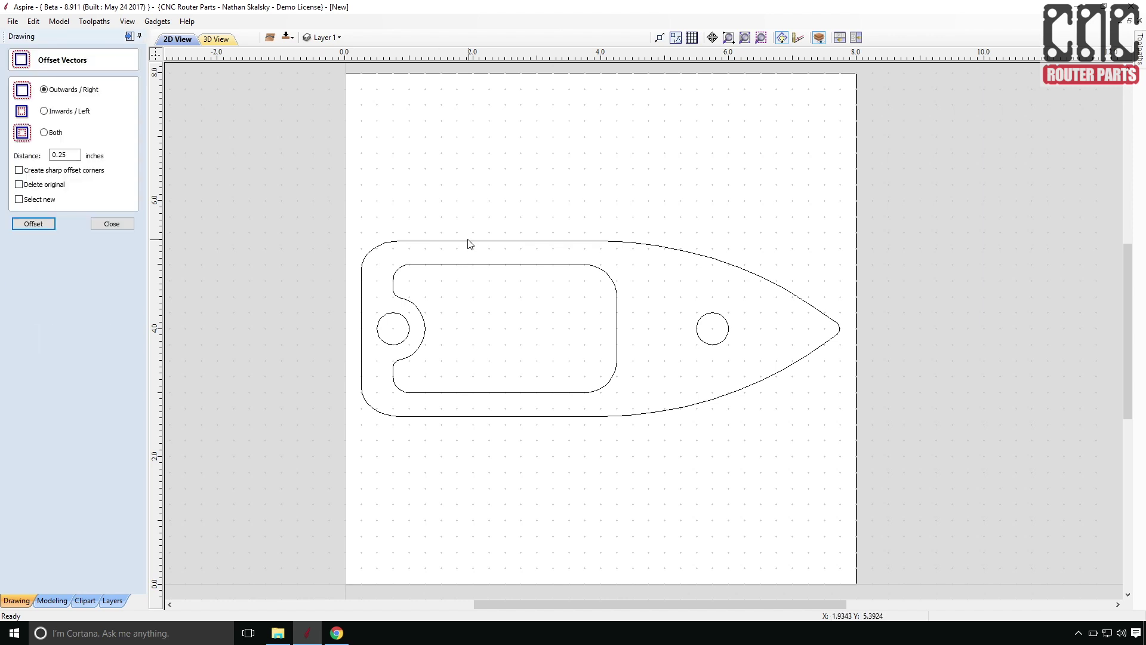
left_click(44, 111)
left_click(400, 242)
left_click(33, 223)
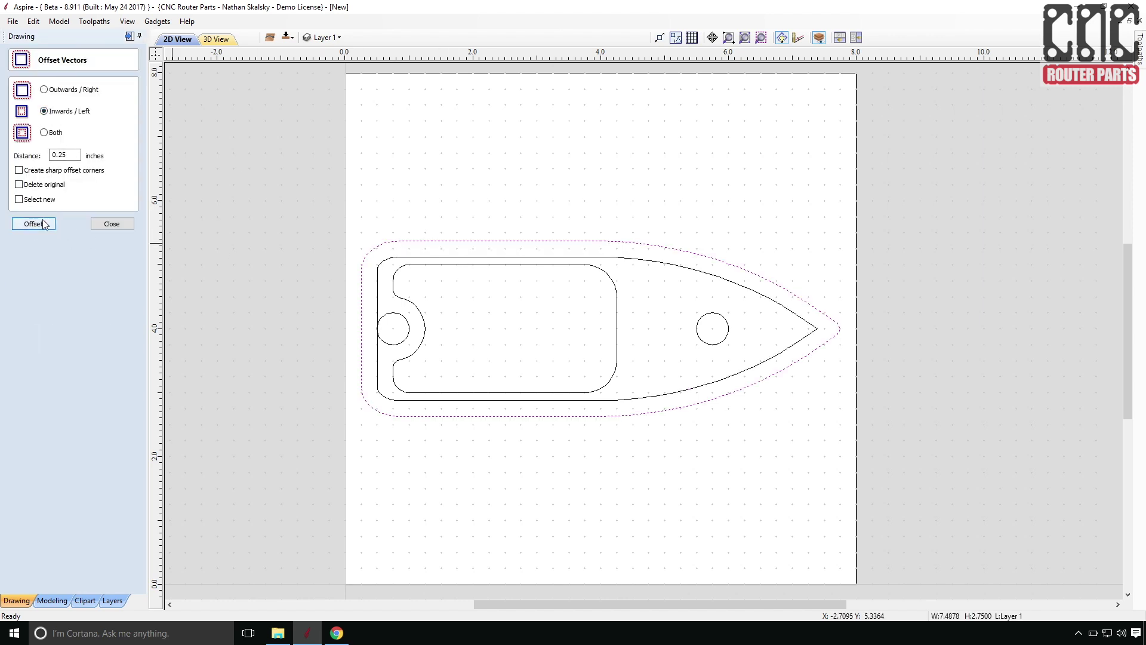
key("BackSpace")
left_click(33, 224)
left_click(100, 225)
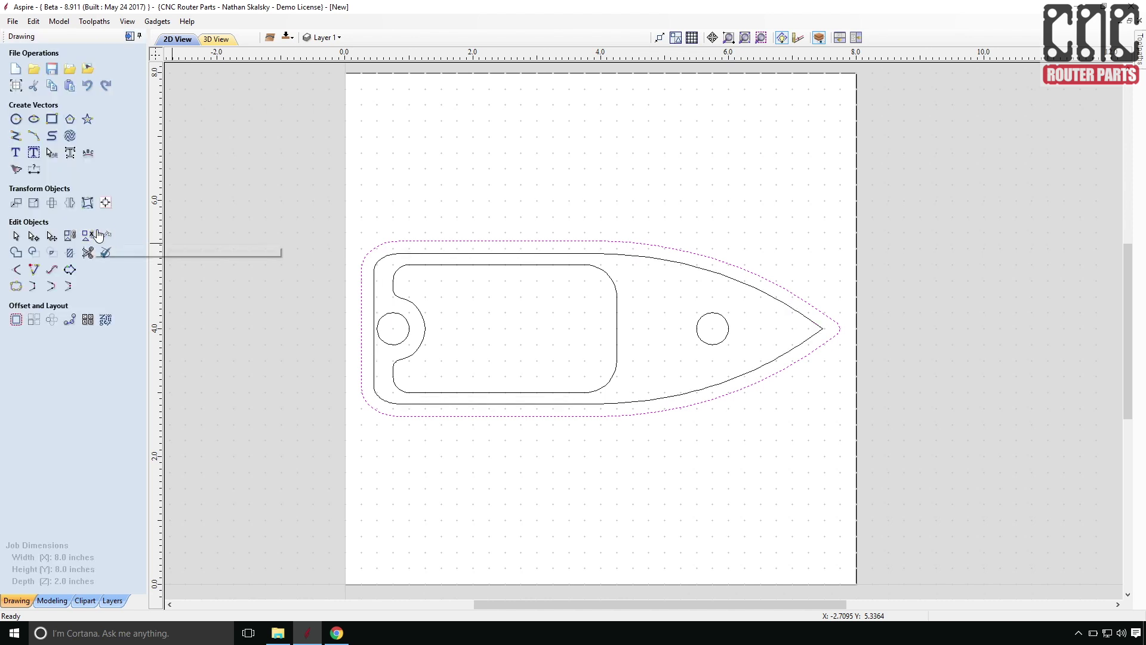
left_click(242, 274)
left_click(51, 286)
left_click(822, 328)
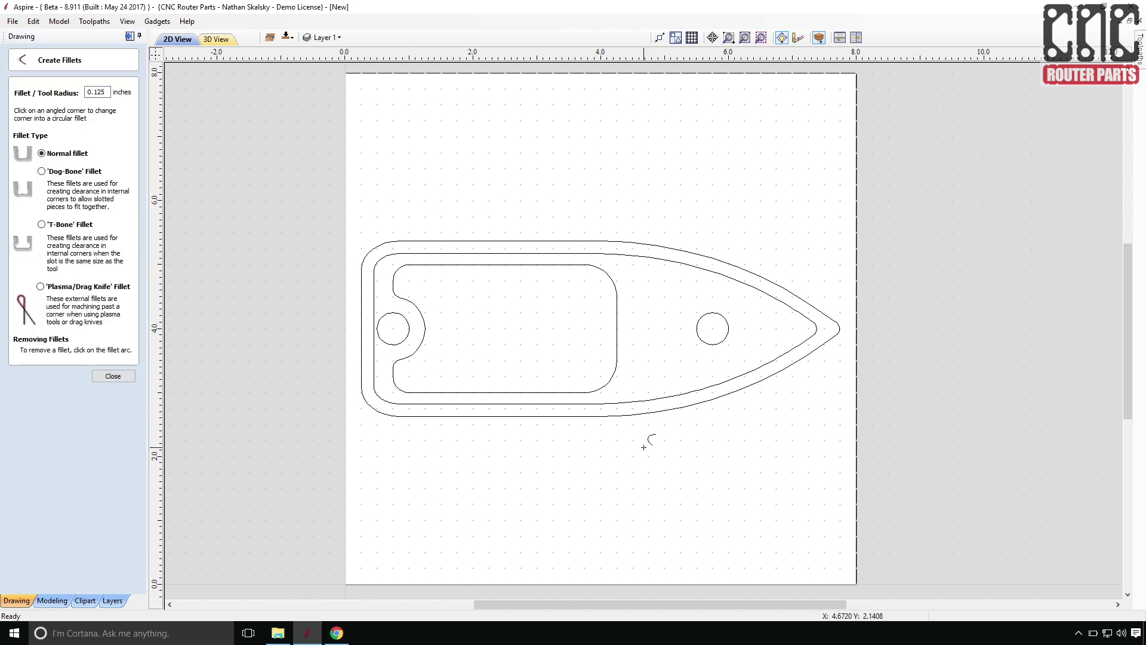
Step: Save the job under the name 3DSailboat with Save As
left_click(12, 21)
left_click(28, 76)
type("Sailboat")
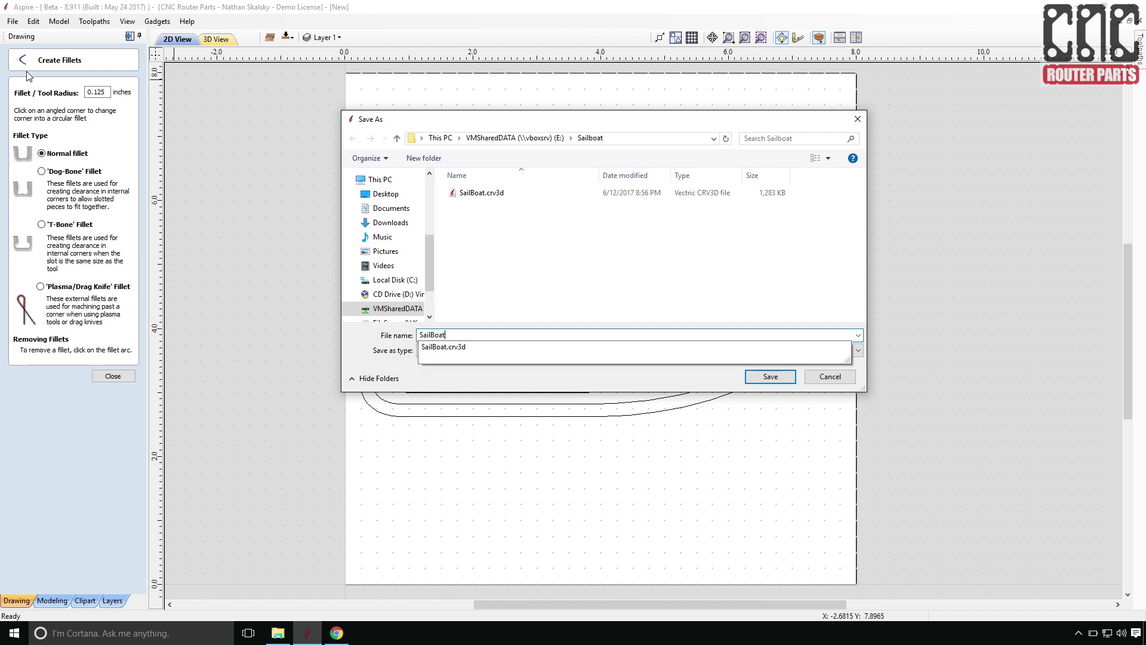
key("BackSpace")
key("BackSpace")
key("BackSpace")
key("BackSpace")
key("BackSpace")
key("BackSpace")
key("BackSpace")
key("BackSpace")
type("3DSailboat")
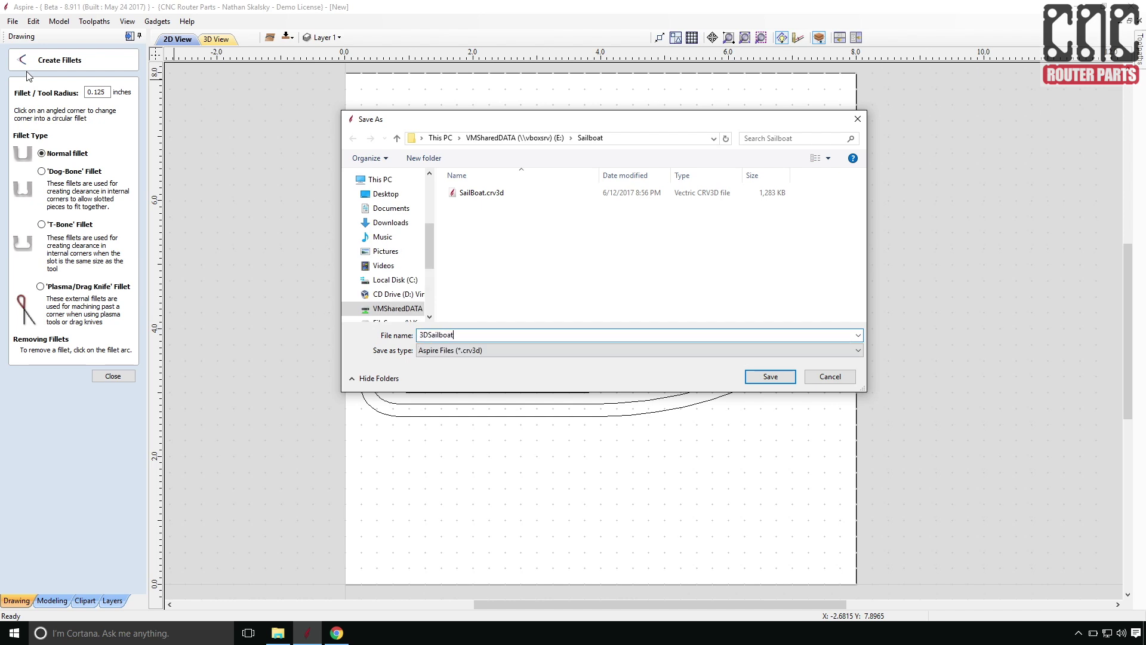
key("BackSpace")
key("BackSpace")
key("BackSpace")
key("BackSpace")
type("Boat")
key("Return")
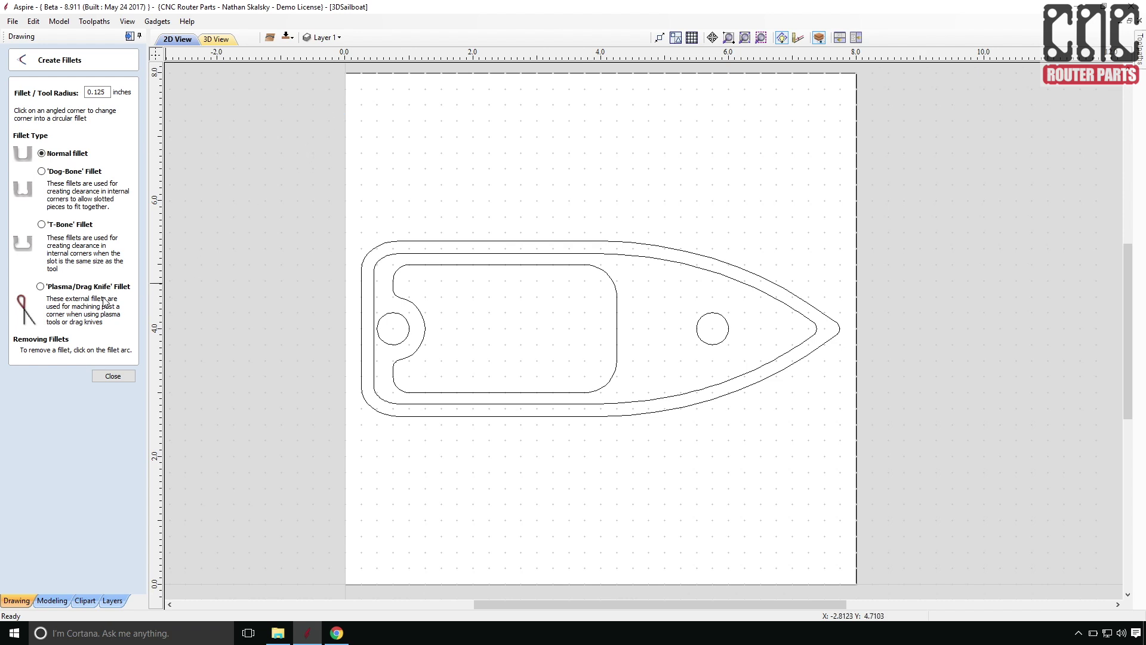
Step: Calculate a TopSide.Pockets pocket on the cabin and both circles with a 0.25-inch end mill
left_click(113, 376)
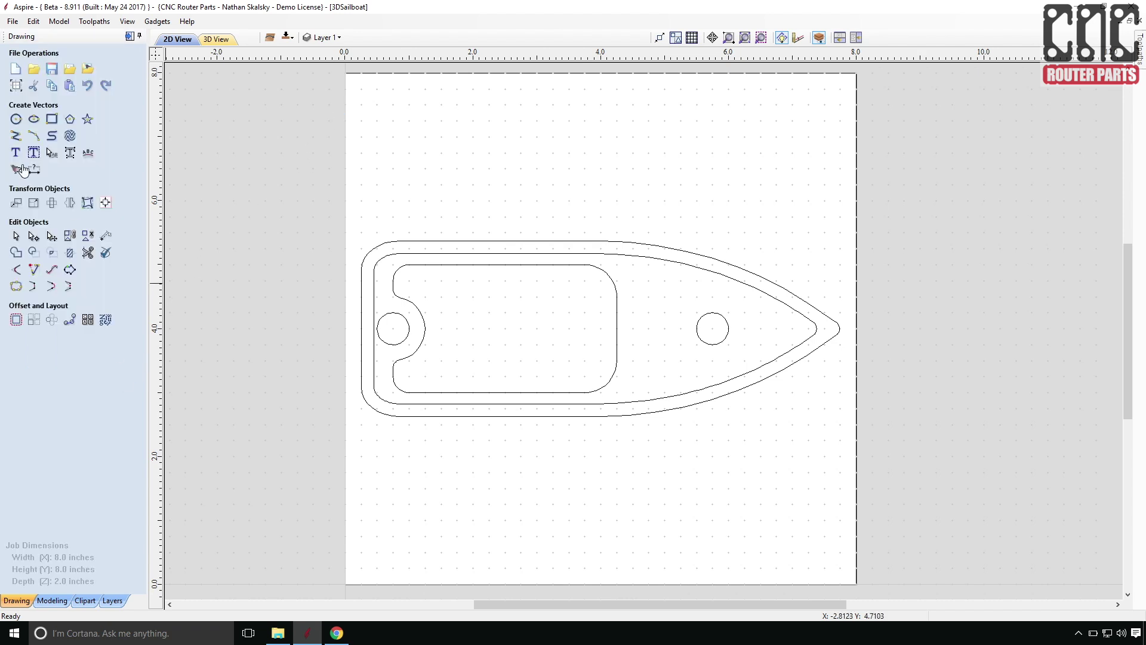
left_click(1126, 37)
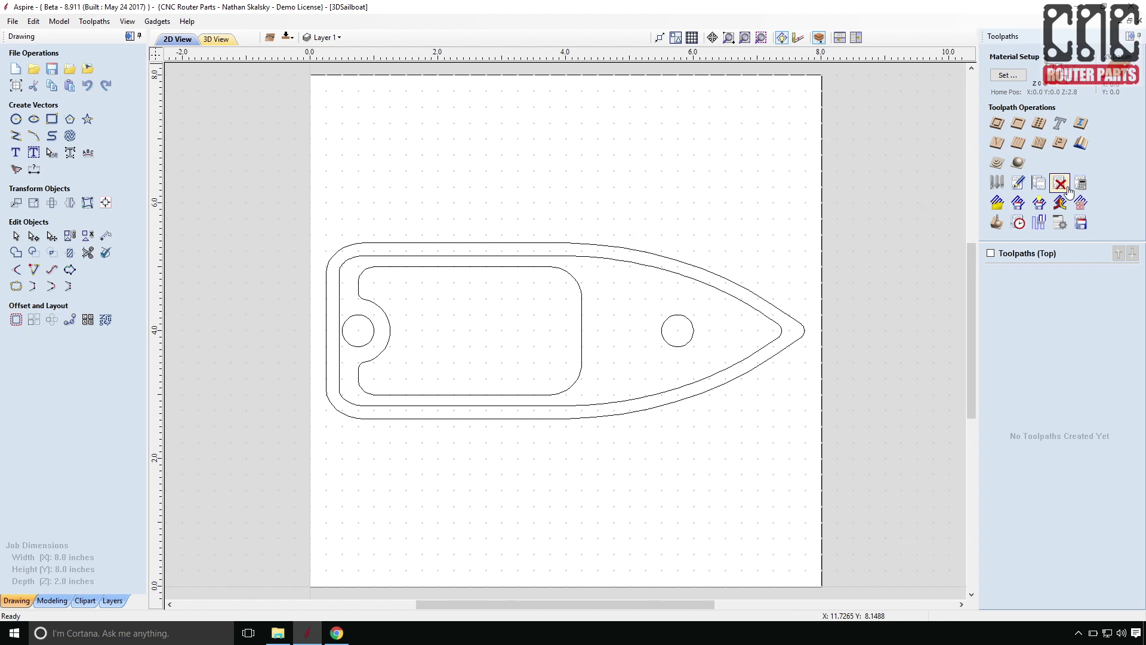
left_click(1019, 125)
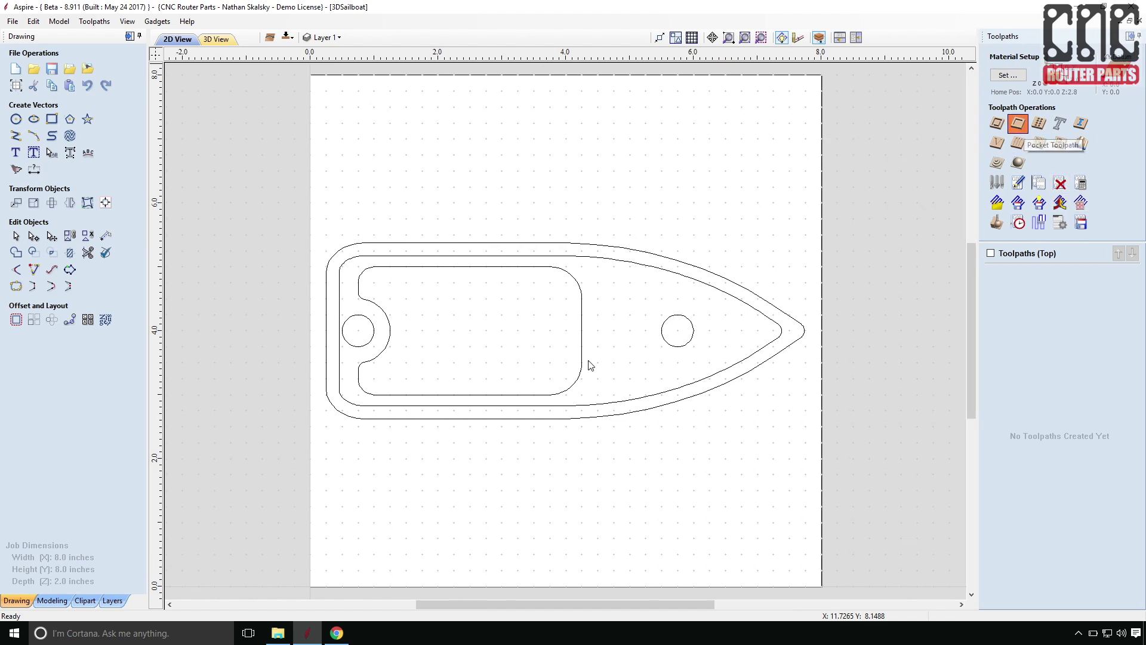
left_click(662, 332)
left_click(582, 328, "shift")
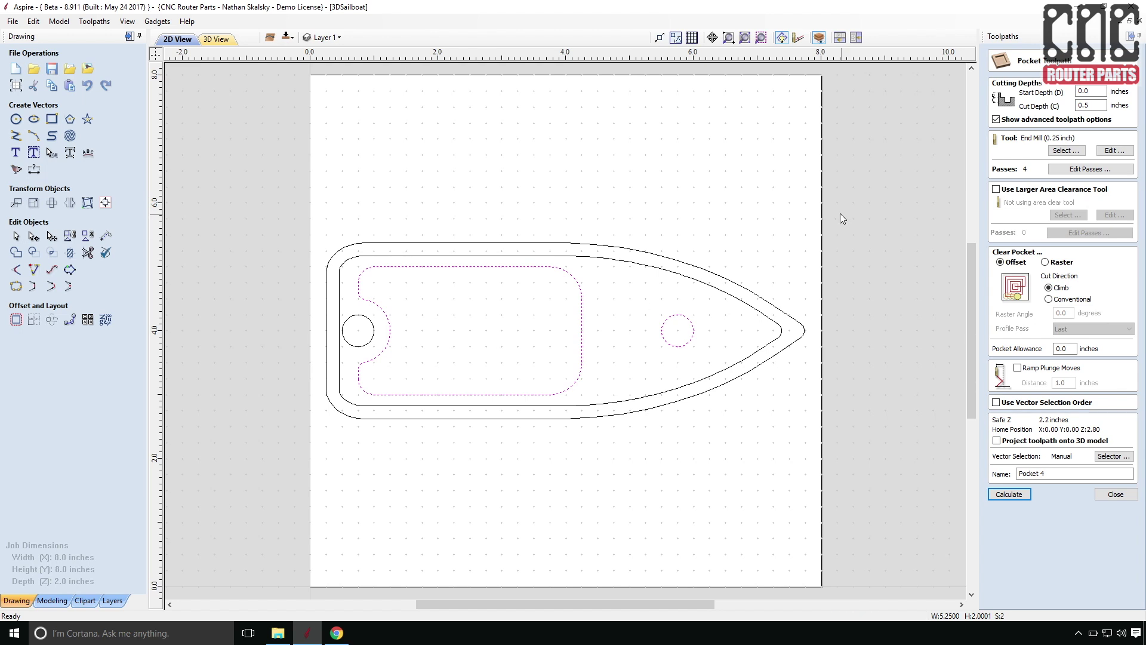
left_click(1090, 105)
left_click(1067, 151)
double_click(461, 191)
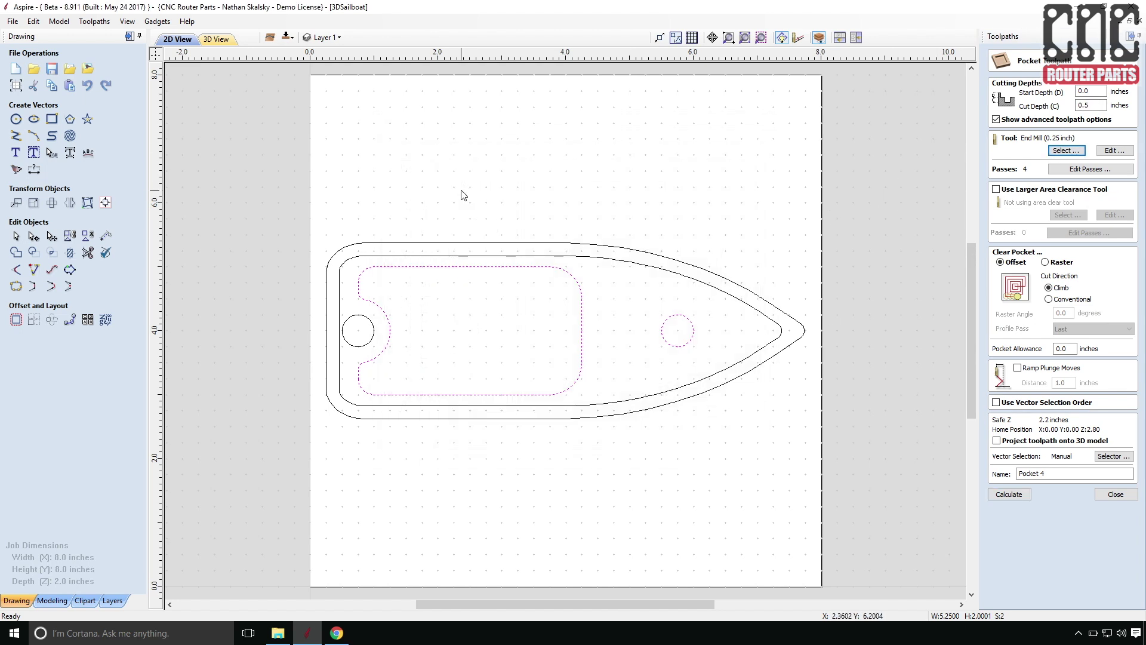
left_click(373, 326, "shift")
left_click(993, 465)
type("Top")
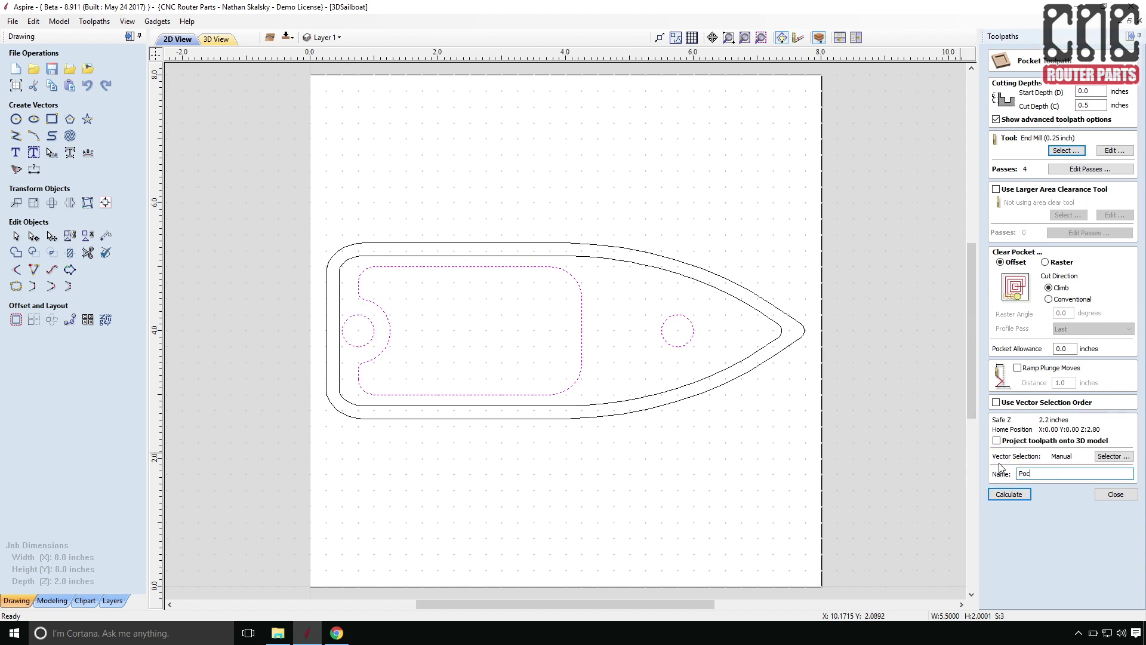
type("Side.Pockets")
left_click(1007, 494)
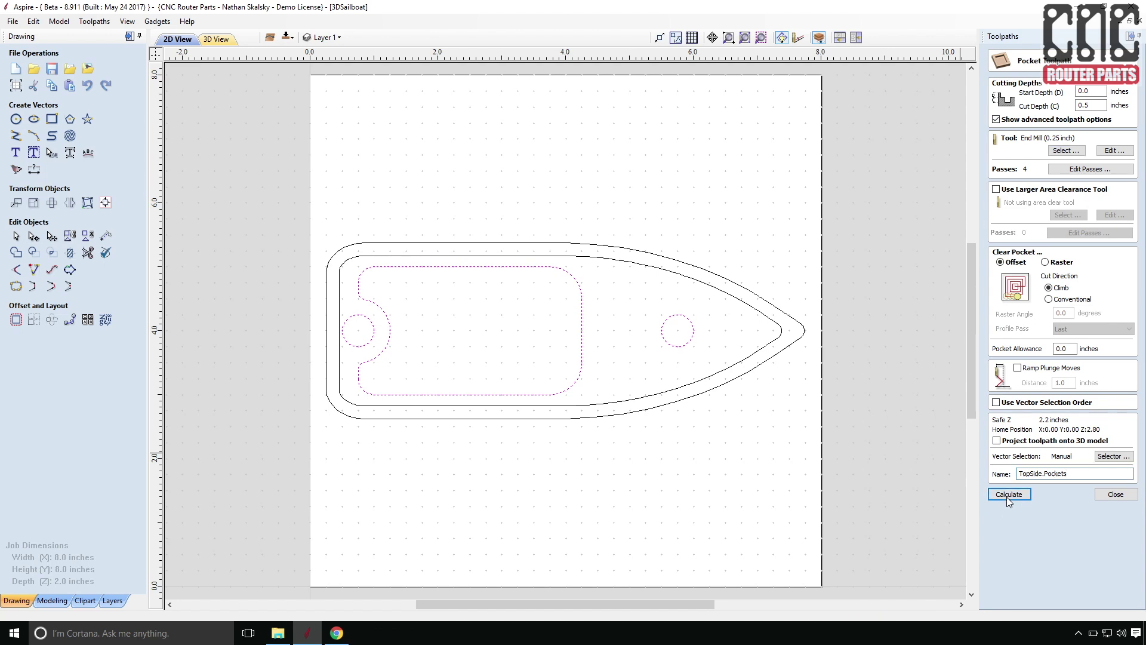
Step: Set up a 0.25-inch-deep pocket on the inner outline named TopSide.RailPocket
left_click(176, 38)
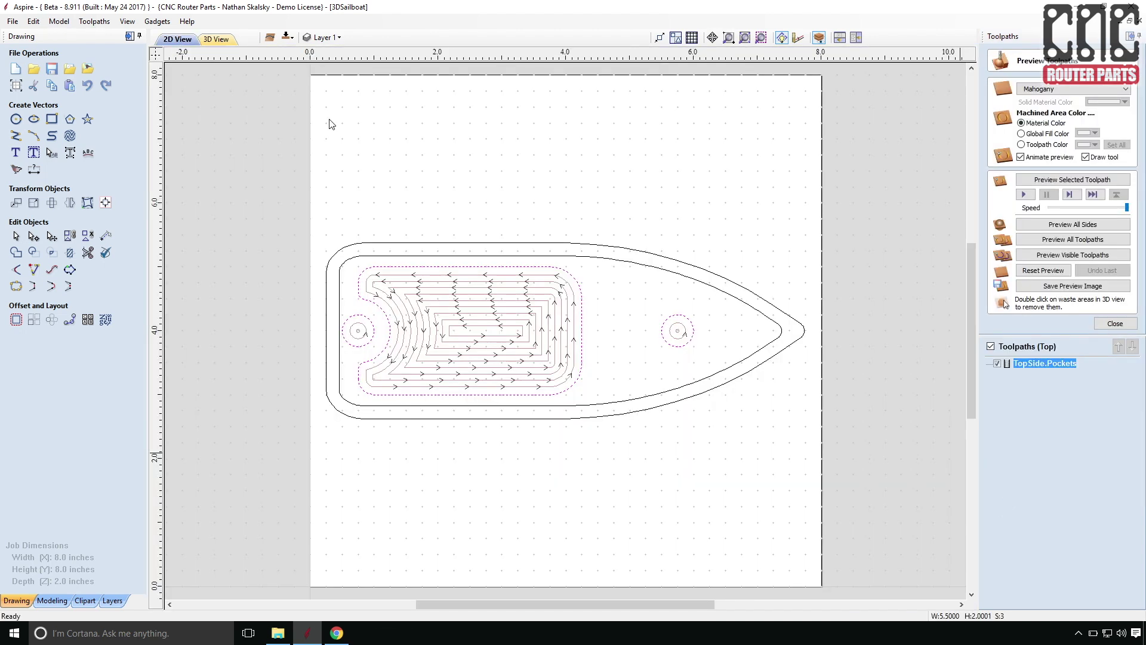
left_click(1102, 324)
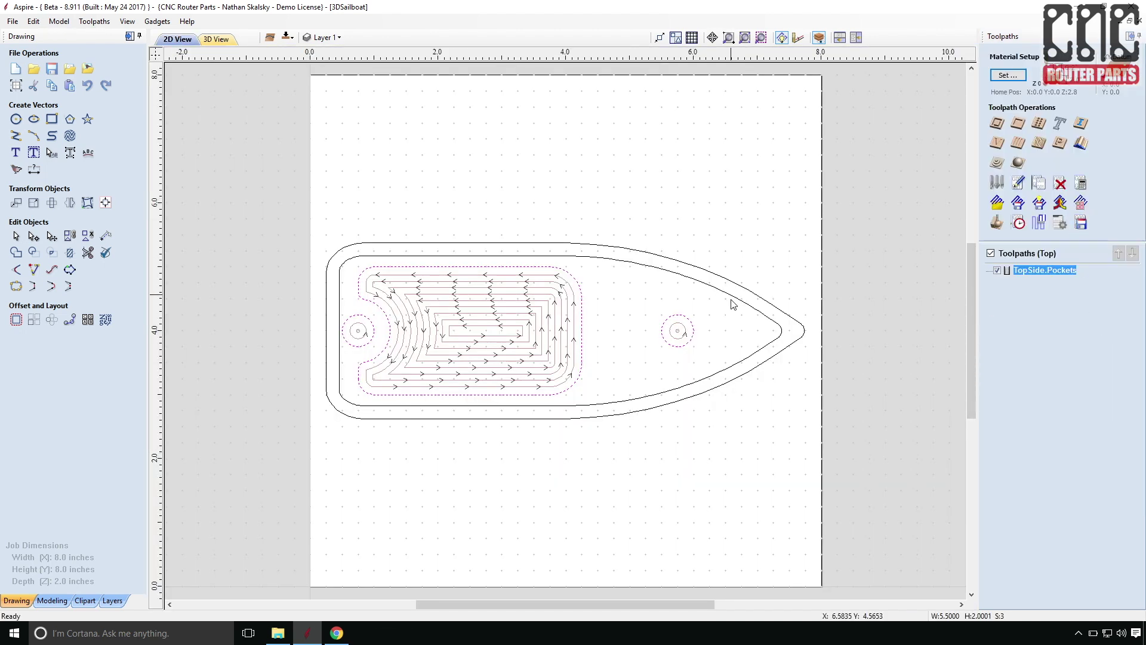
left_click(1018, 123)
left_click(733, 305)
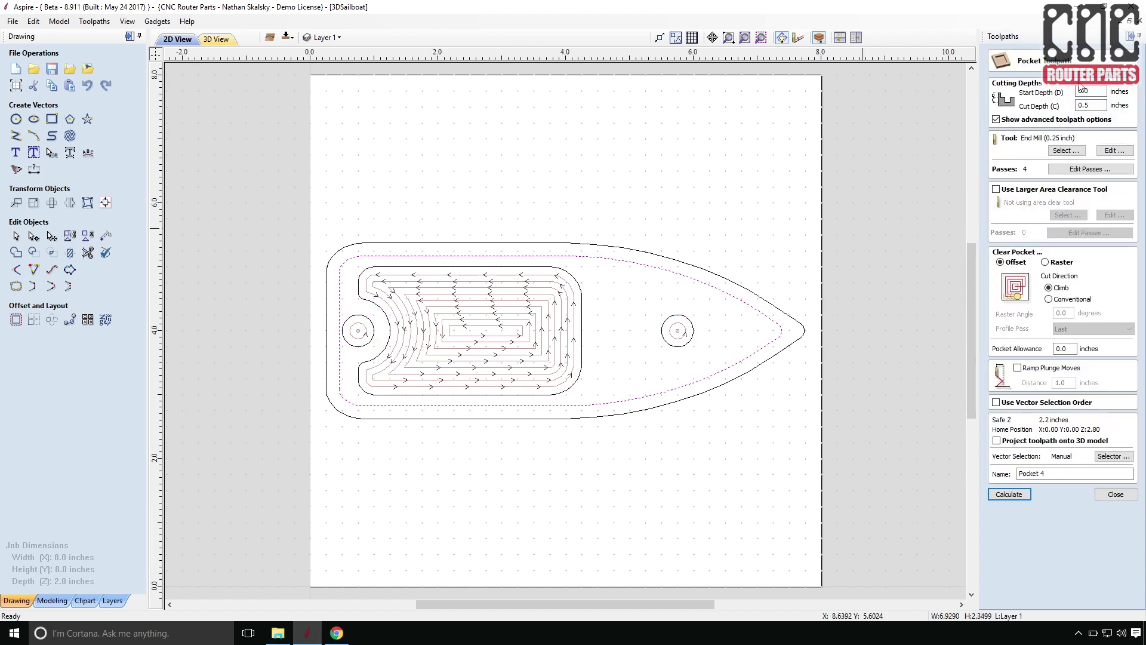
left_click(1083, 106)
type("2")
left_click_drag(1046, 473, 994, 475)
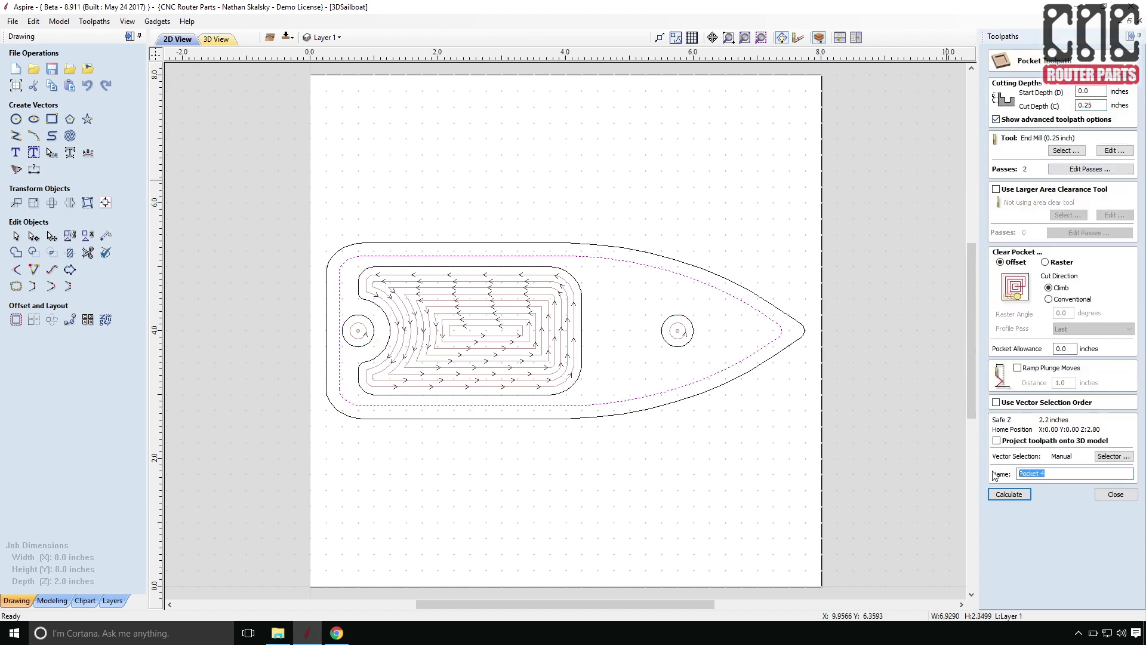
type("TopSide.RailPocket")
Step: Calculate TopSide.RailPocket and preview all toolpaths on the mahogany block
left_click(1007, 494)
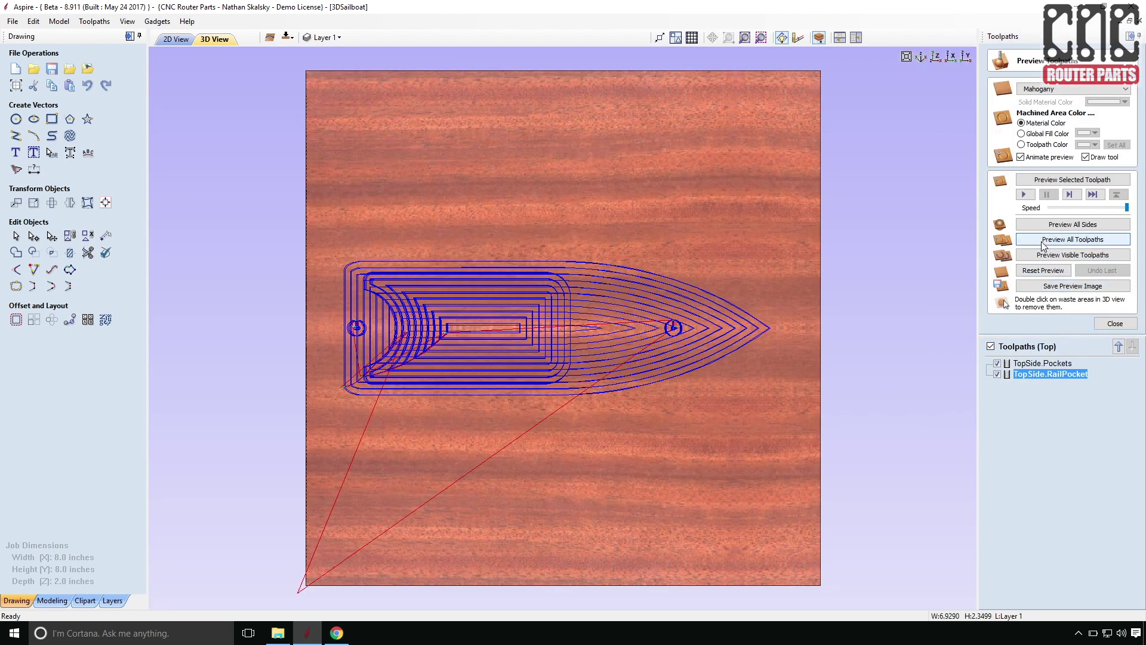
left_click(1042, 240)
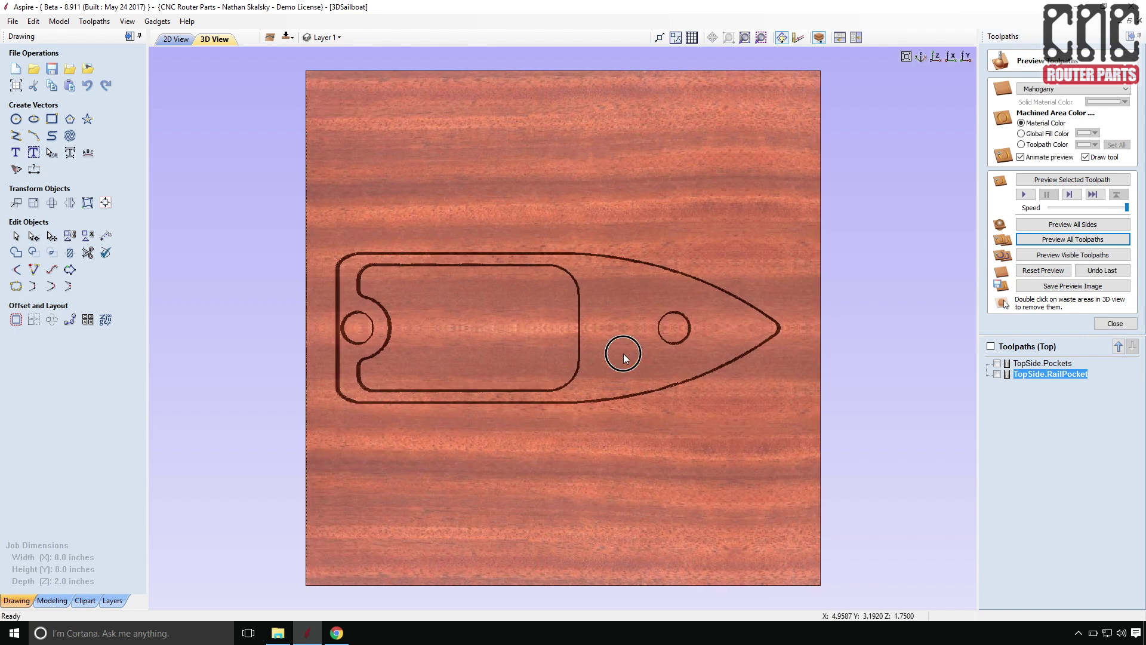
left_click_drag(624, 353, 667, 253)
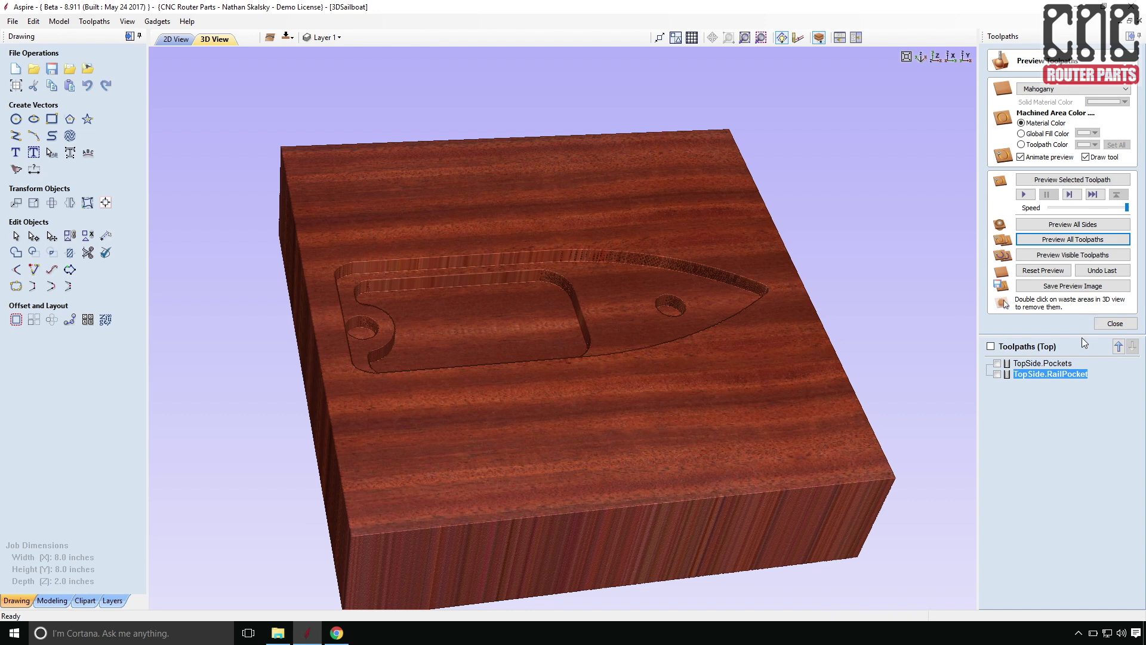
Step: Recalculate TopSide.RailPocket at 0.2 in depth, re-simulate all toolpaths, then return to 2D
double_click(1069, 373)
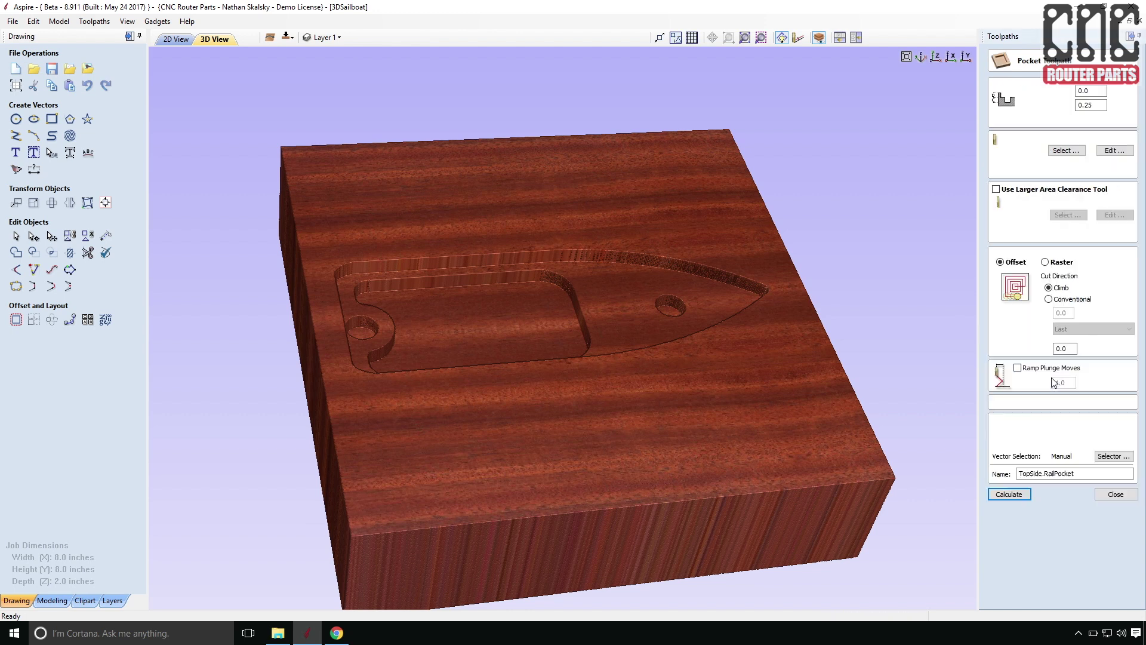
left_click(1019, 493)
left_click(1054, 270)
left_click(1052, 240)
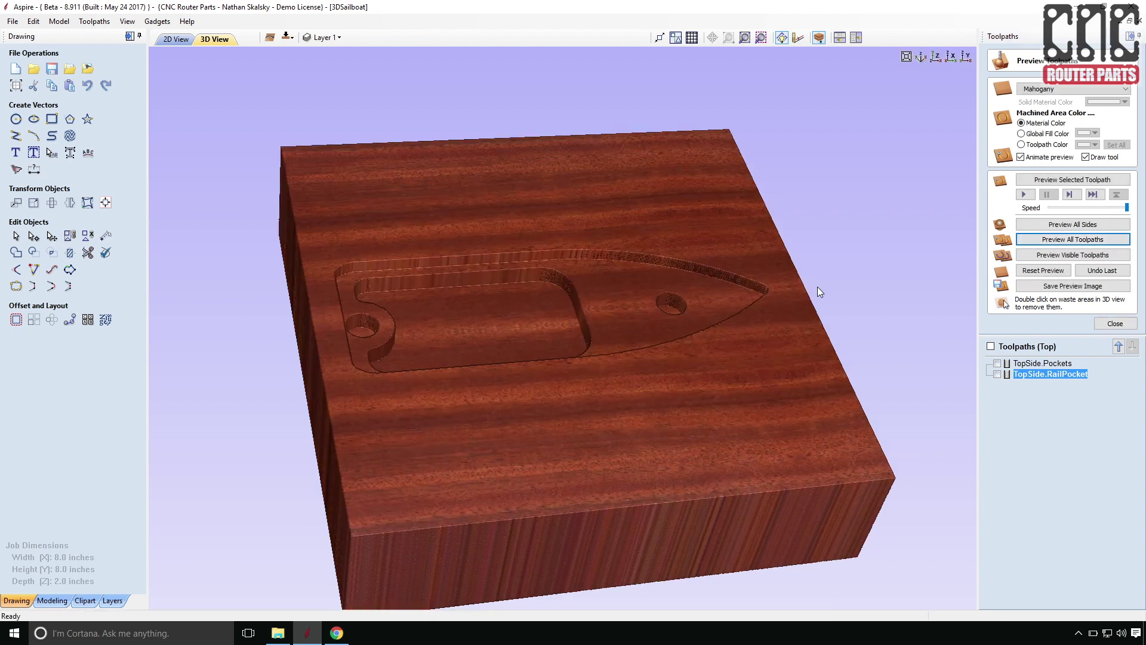
left_click(177, 39)
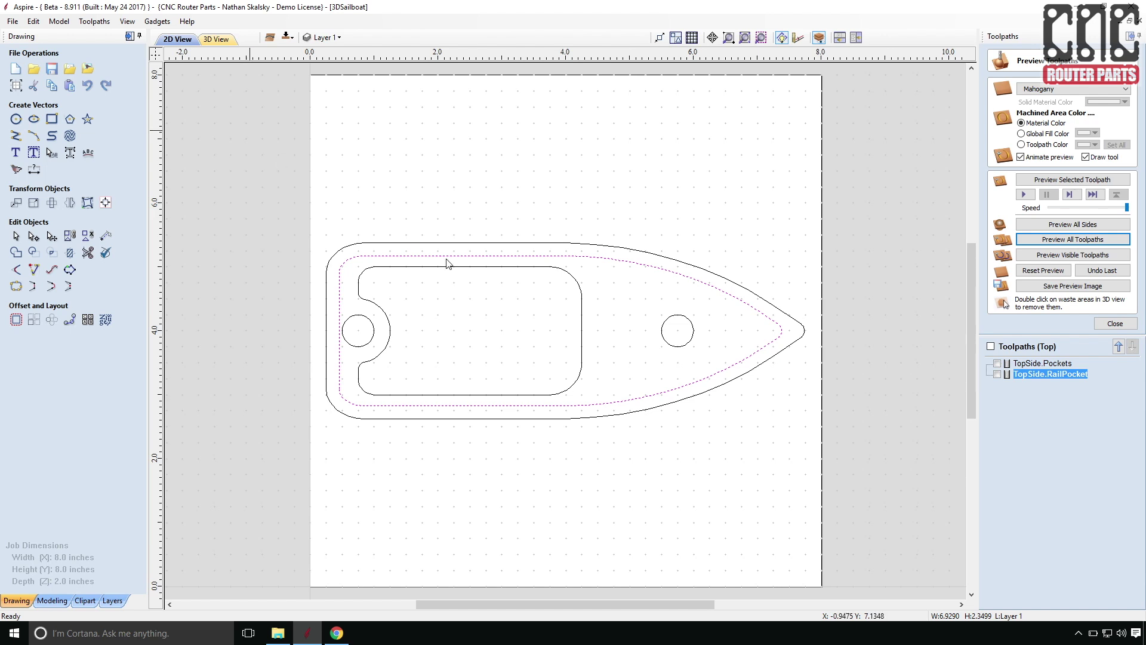
Step: Copy the outer hull outline to the bottom side and switch to the bottom side
left_click(456, 244)
right_click(459, 247)
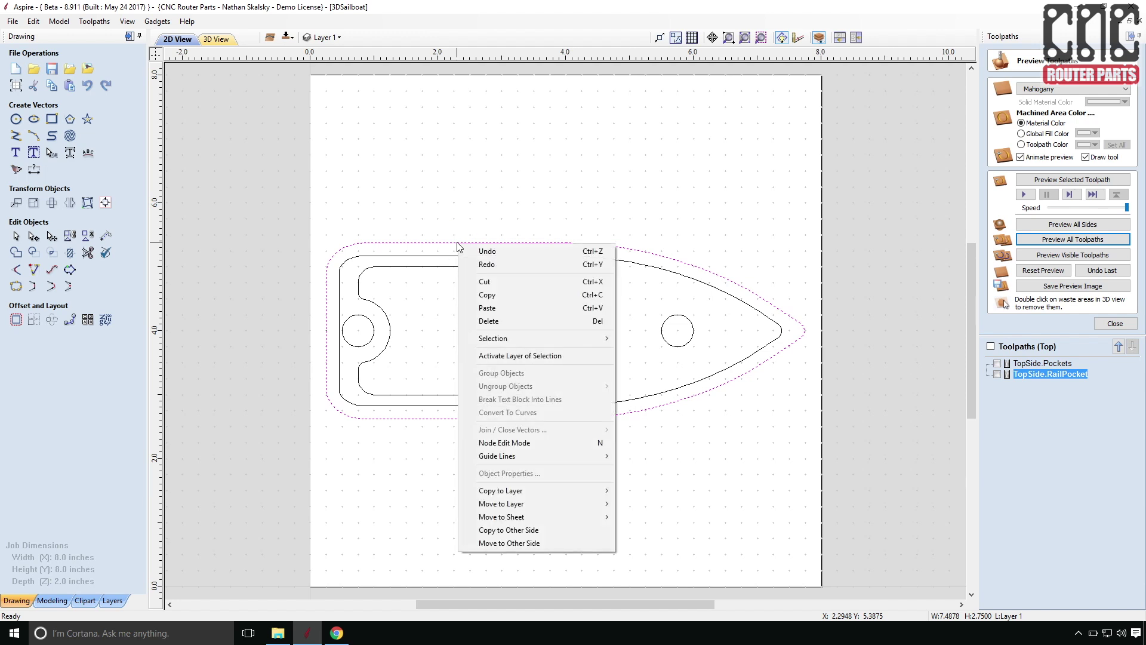
left_click(588, 531)
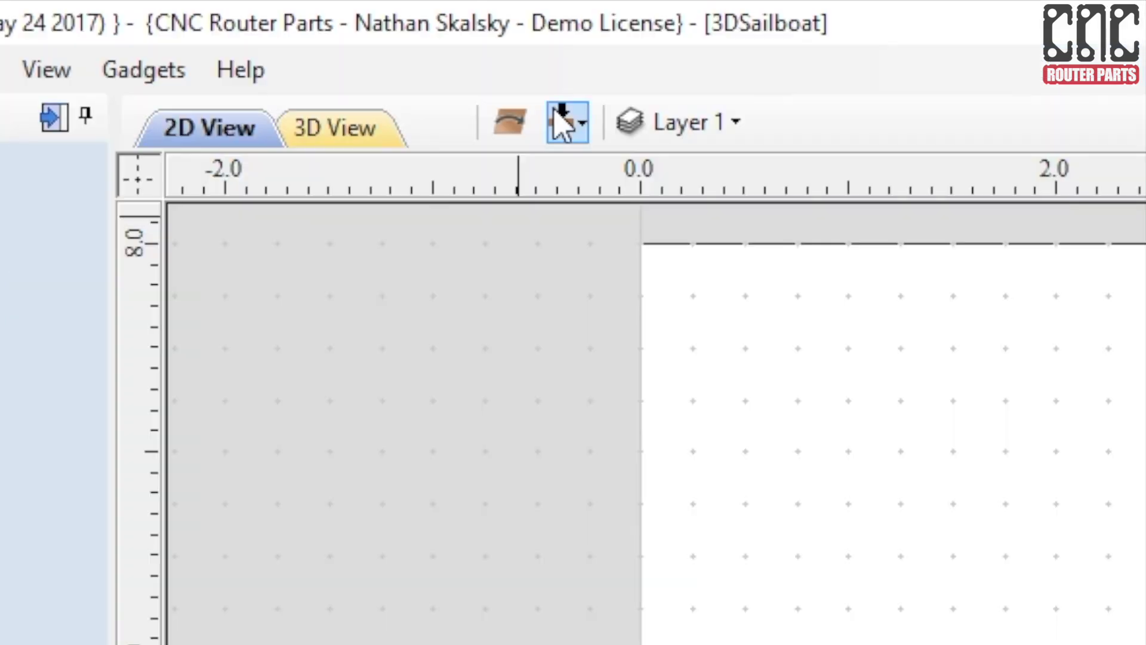
left_click(557, 121)
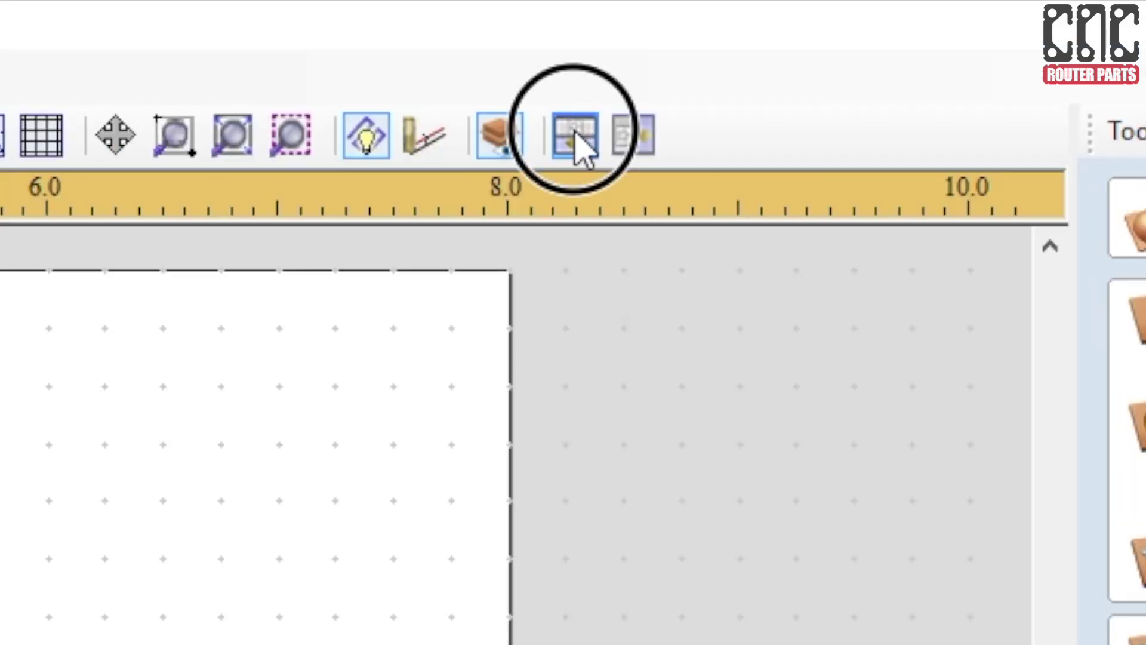
Step: Show 2D and 3D views together and start a 3D shape from the bottom-side boat outline
left_click(840, 37)
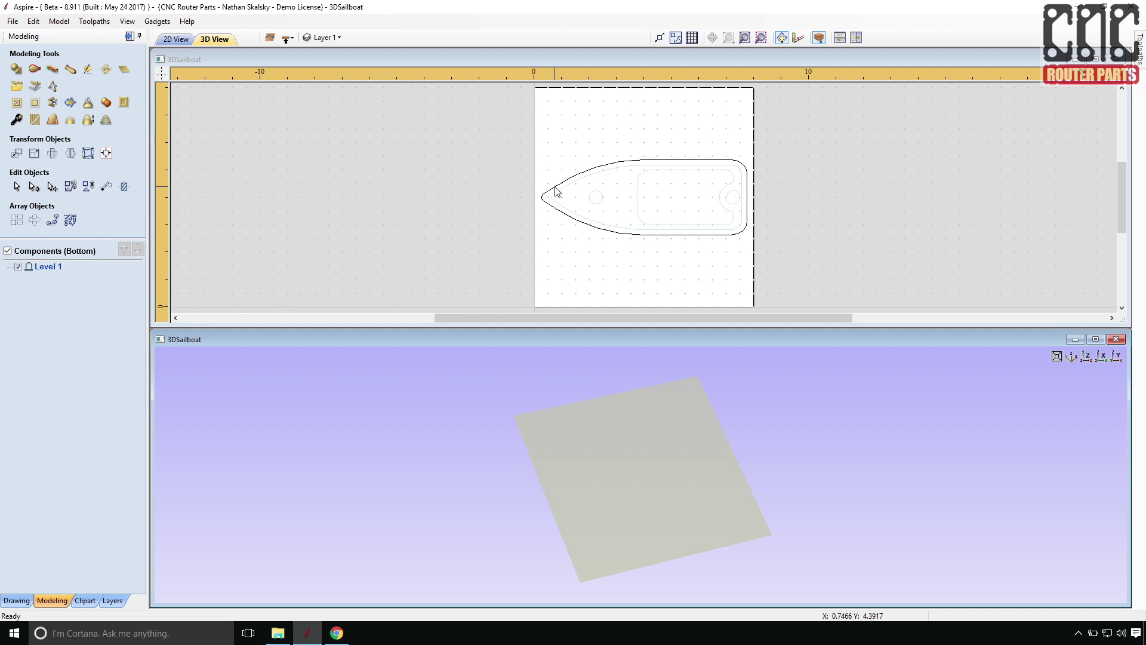
left_click(556, 191)
left_click(550, 189)
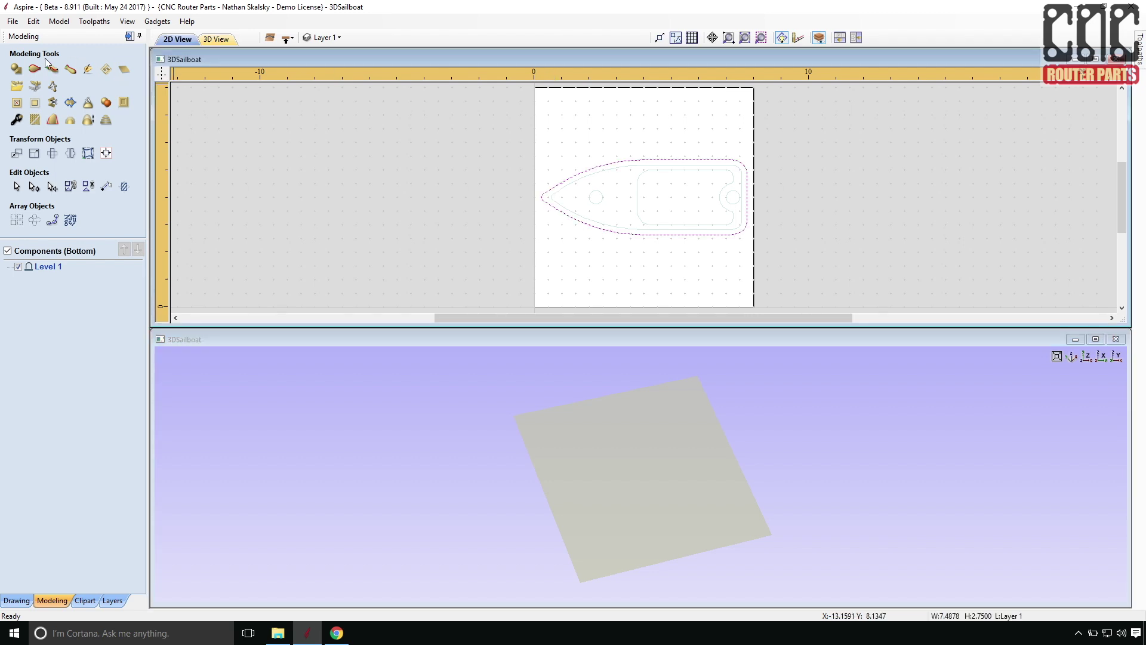
left_click(17, 69)
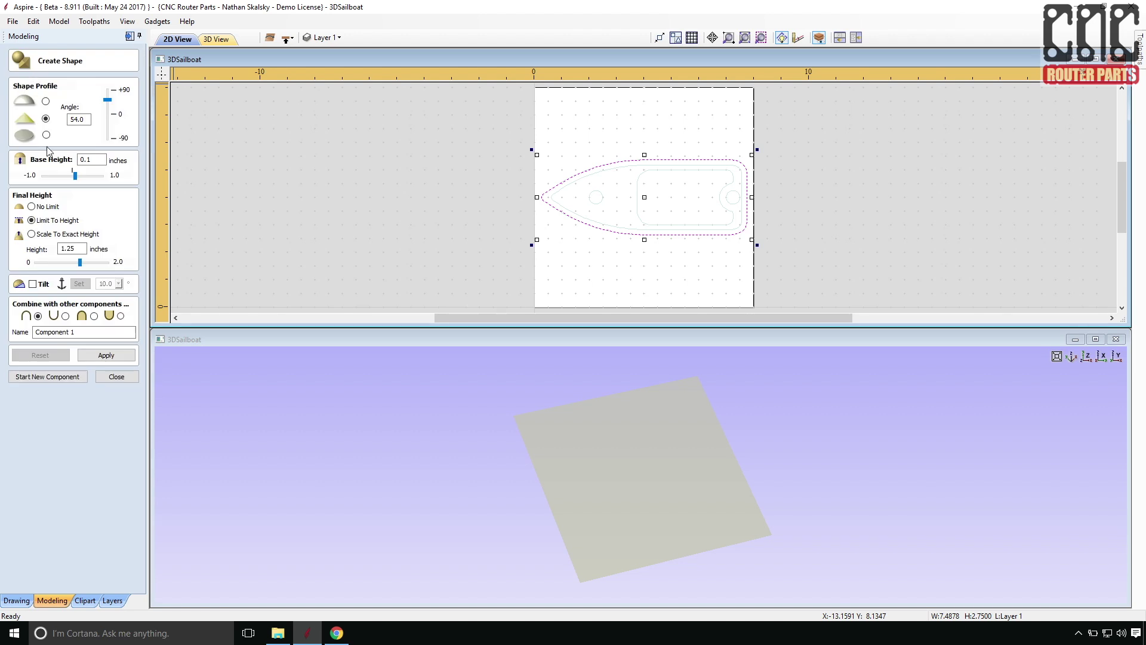
left_click_drag(107, 100, 107, 93)
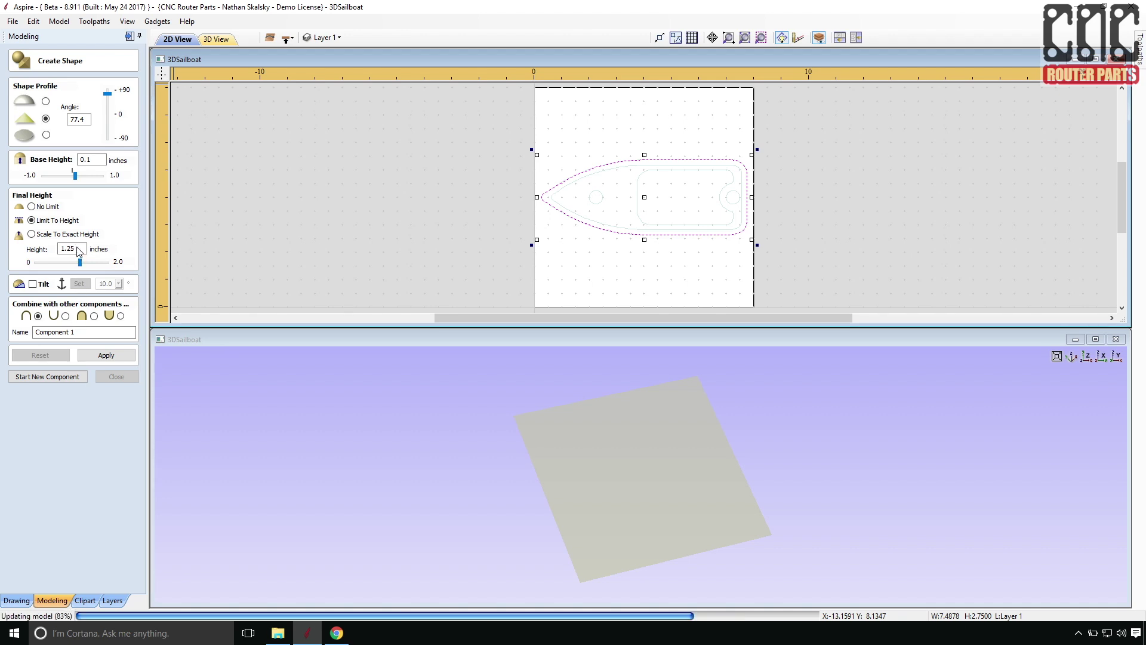
left_click_drag(606, 455, 603, 440)
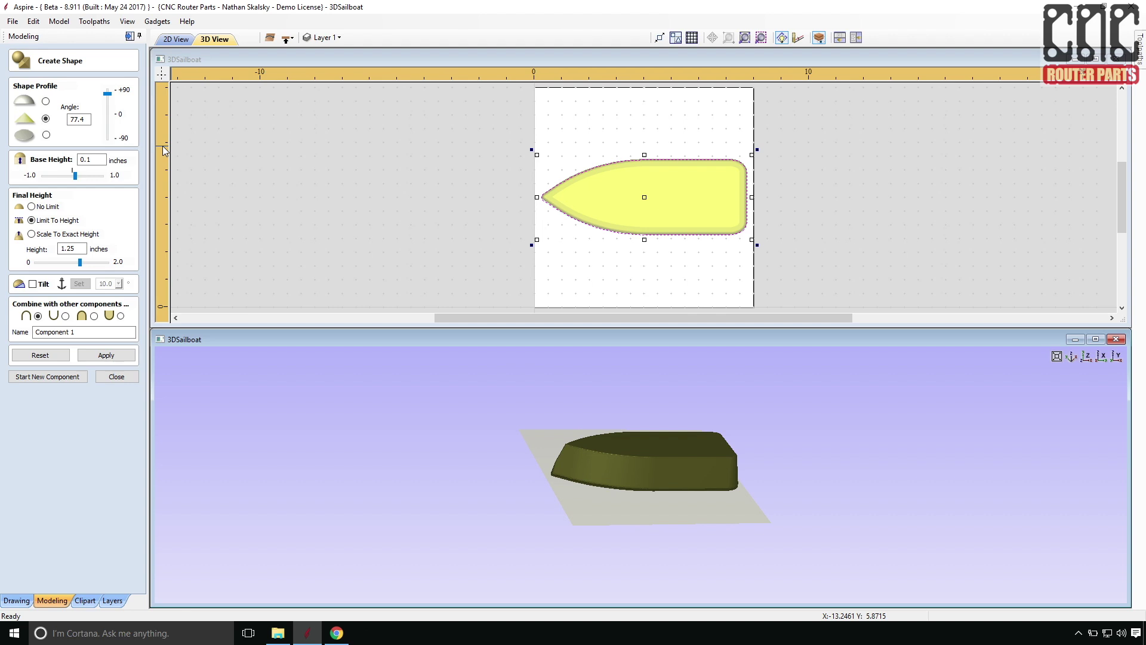
Step: Set the shape angle to 55°, name the component 'Hull', apply it and close the form
double_click(79, 119)
type("55")
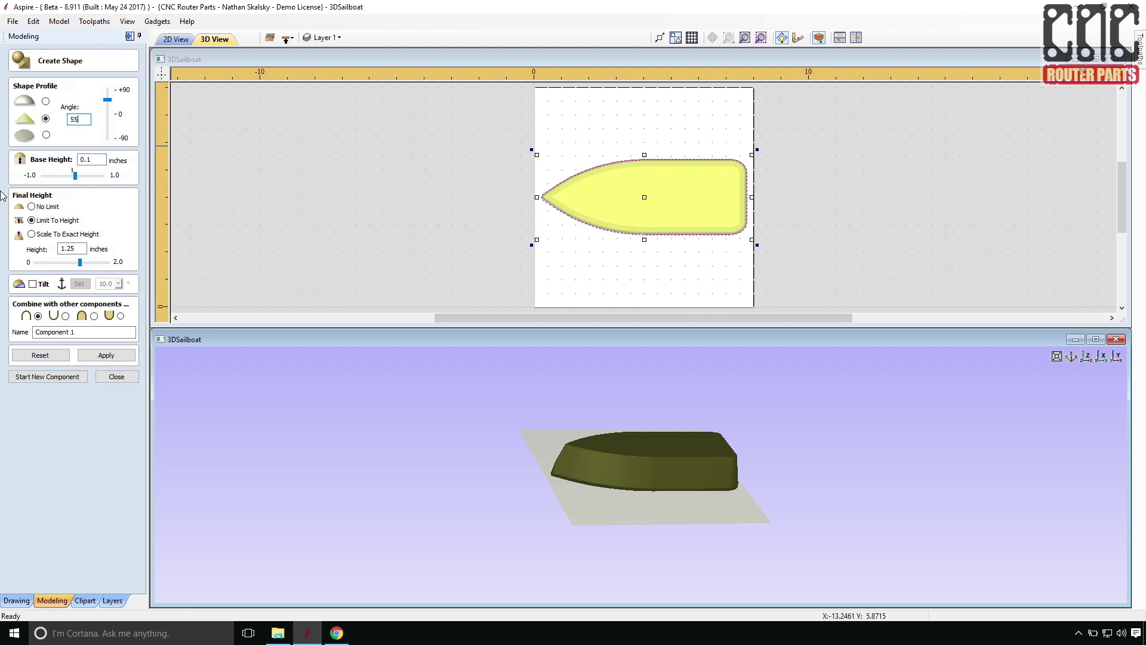
left_click_drag(83, 332, 34, 332)
type("Hull")
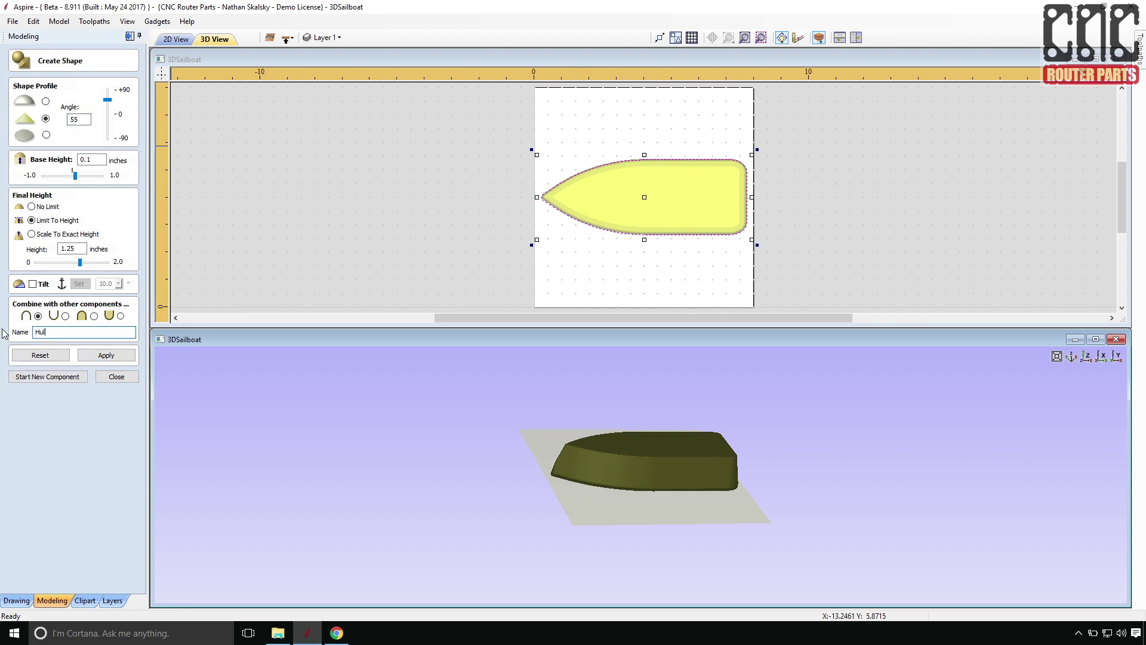
left_click(102, 355)
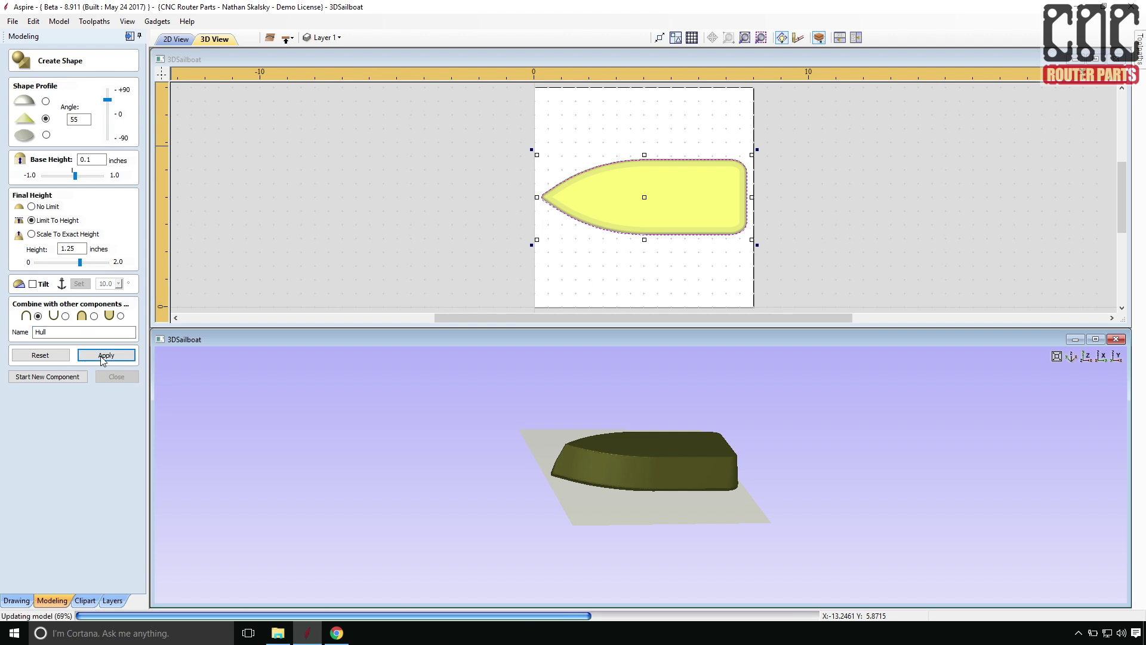
left_click_drag(648, 571, 636, 376)
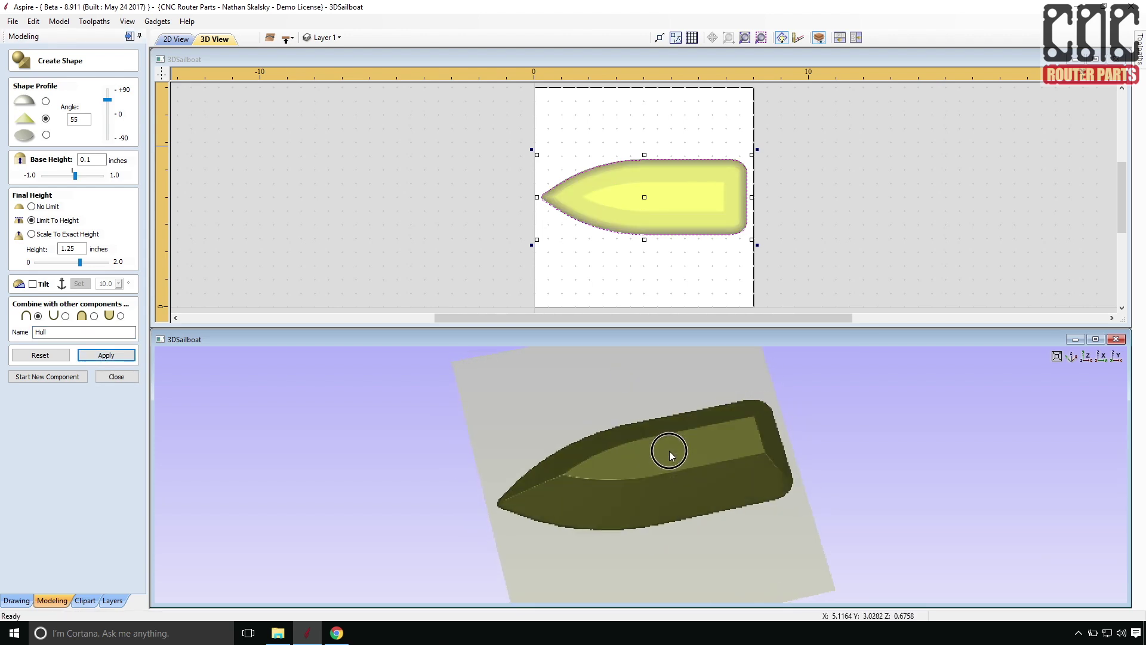
left_click(116, 376)
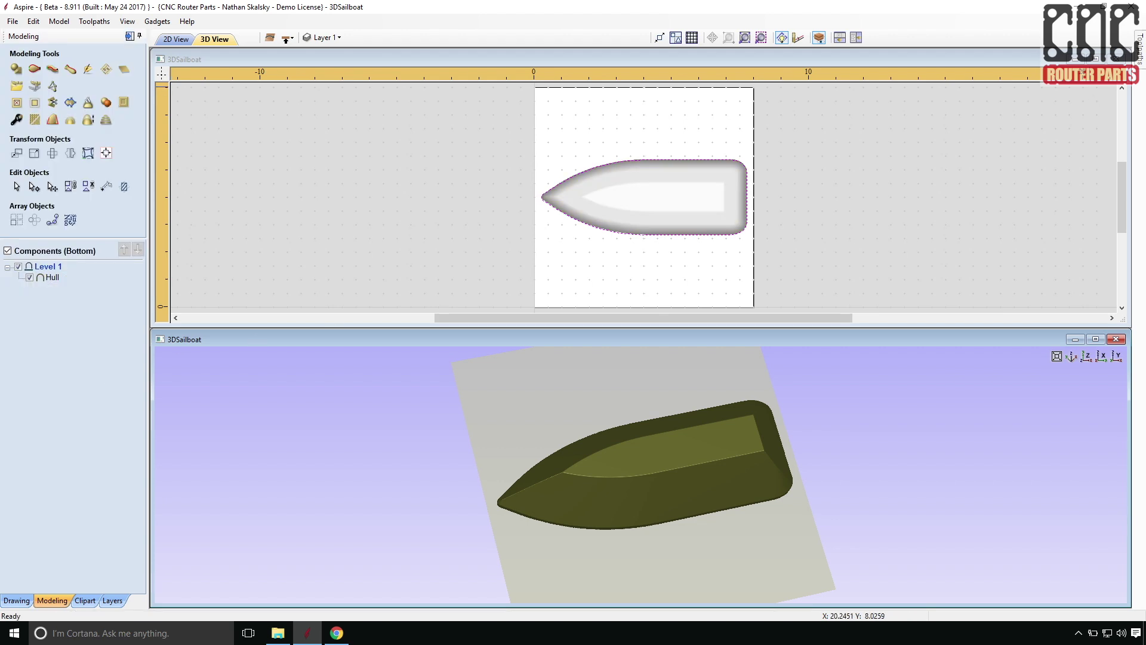
Step: Create a 3D finishing toolpath named 'BottomSide.Finish3D' for the hull and calculate it
left_click(1140, 48)
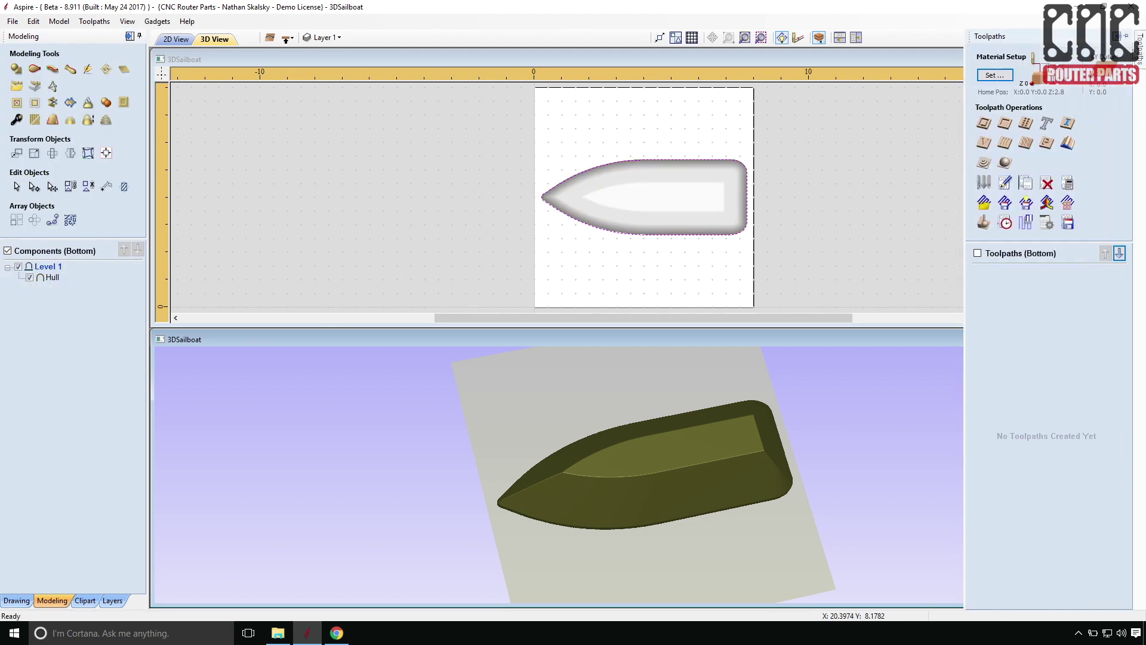
left_click(1018, 163)
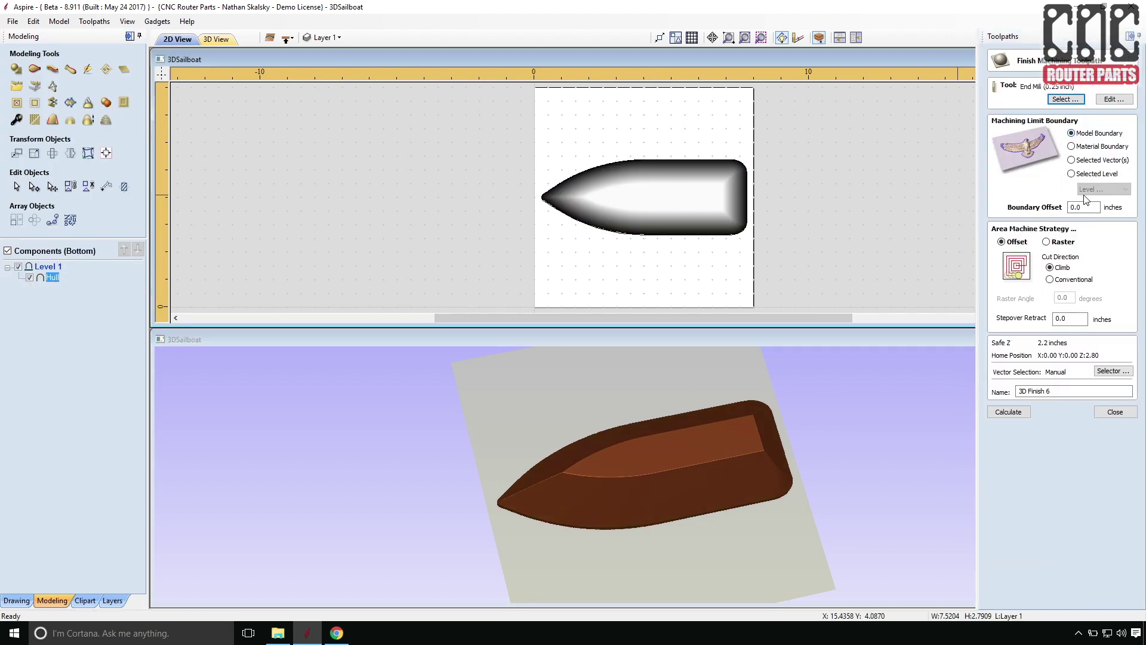
triple_click(1032, 391)
type("Bottom")
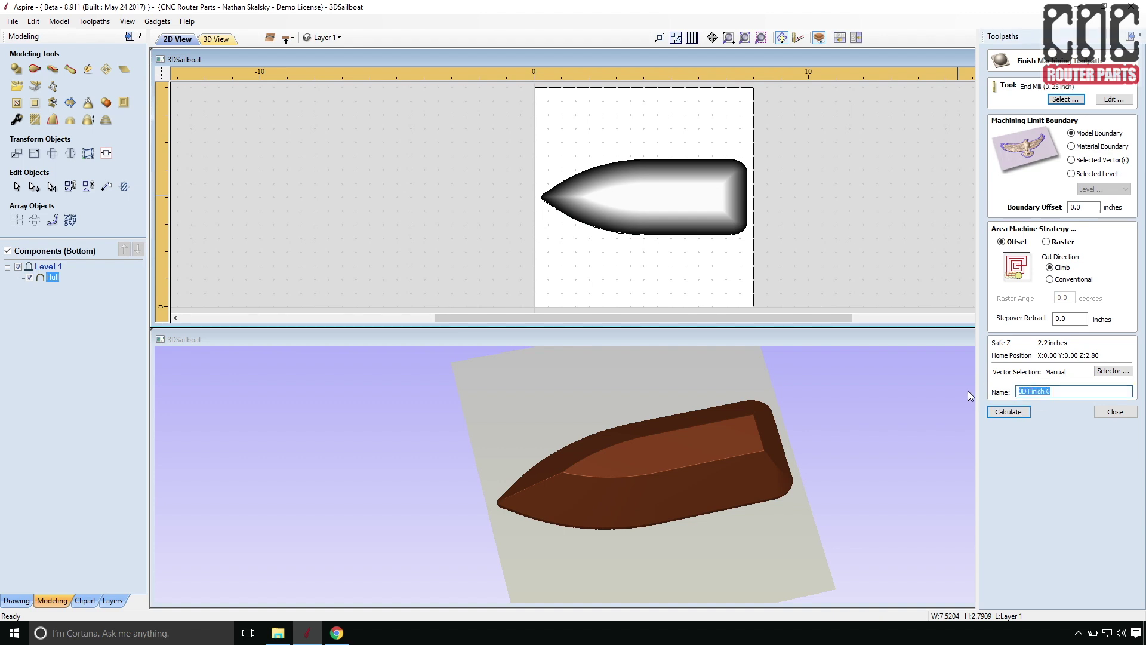
type("Side.Finish3D")
left_click(1008, 412)
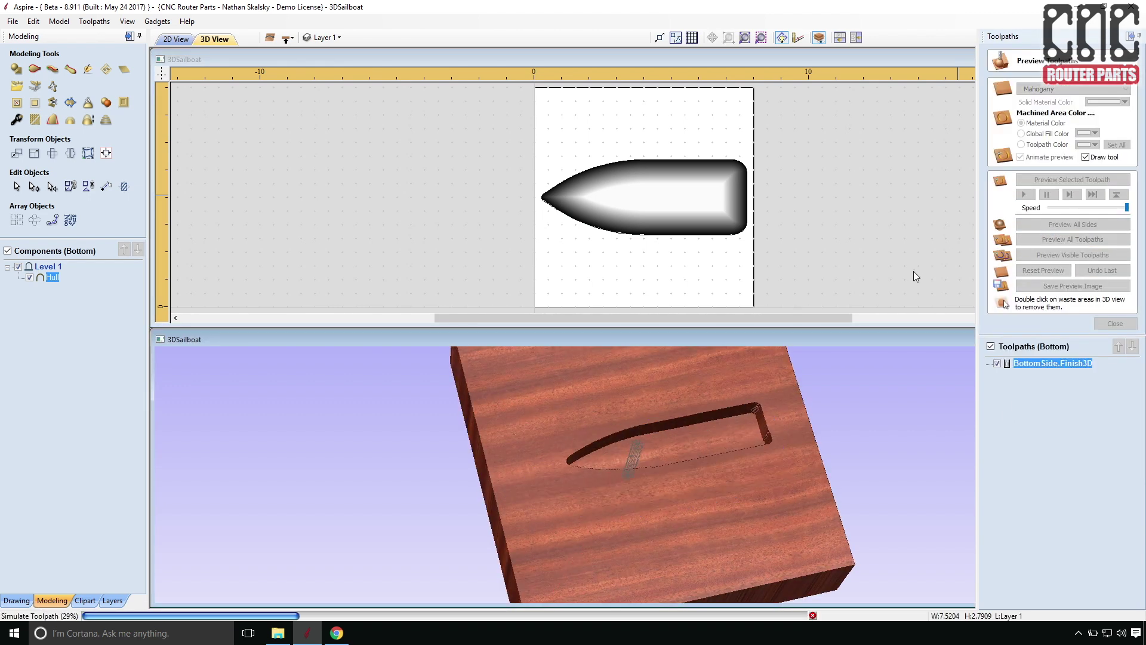
Step: Simulate both sides of the mahogany block and inspect the carved hull pocket in 3D
left_click(1073, 224)
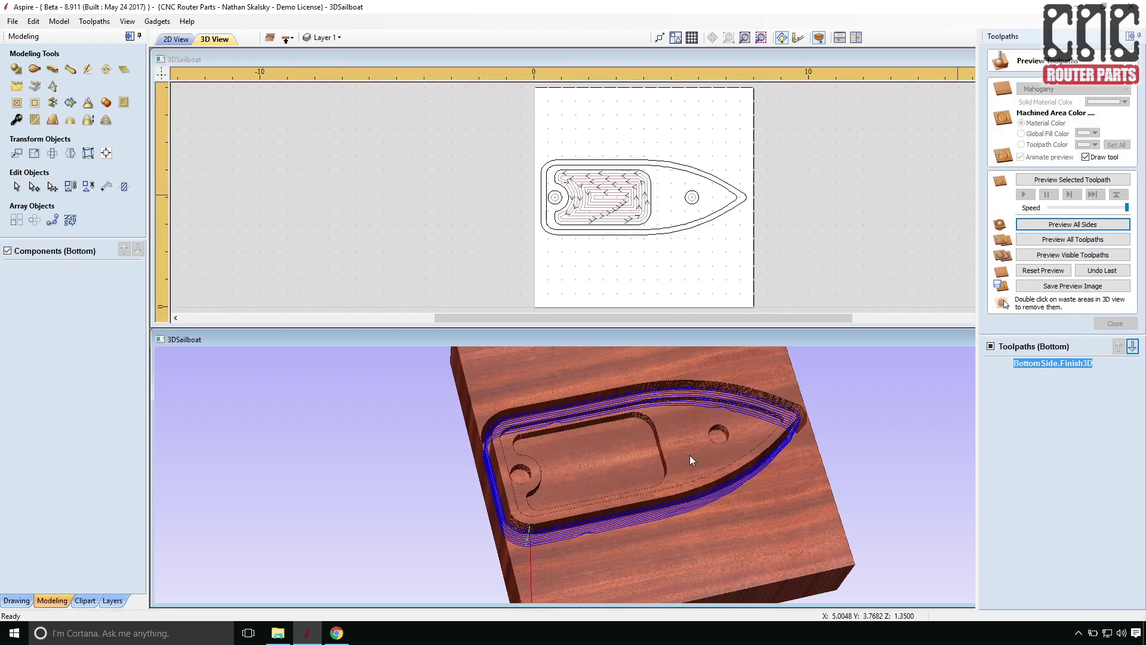
left_click(690, 475)
scroll(681, 477, "up", 5)
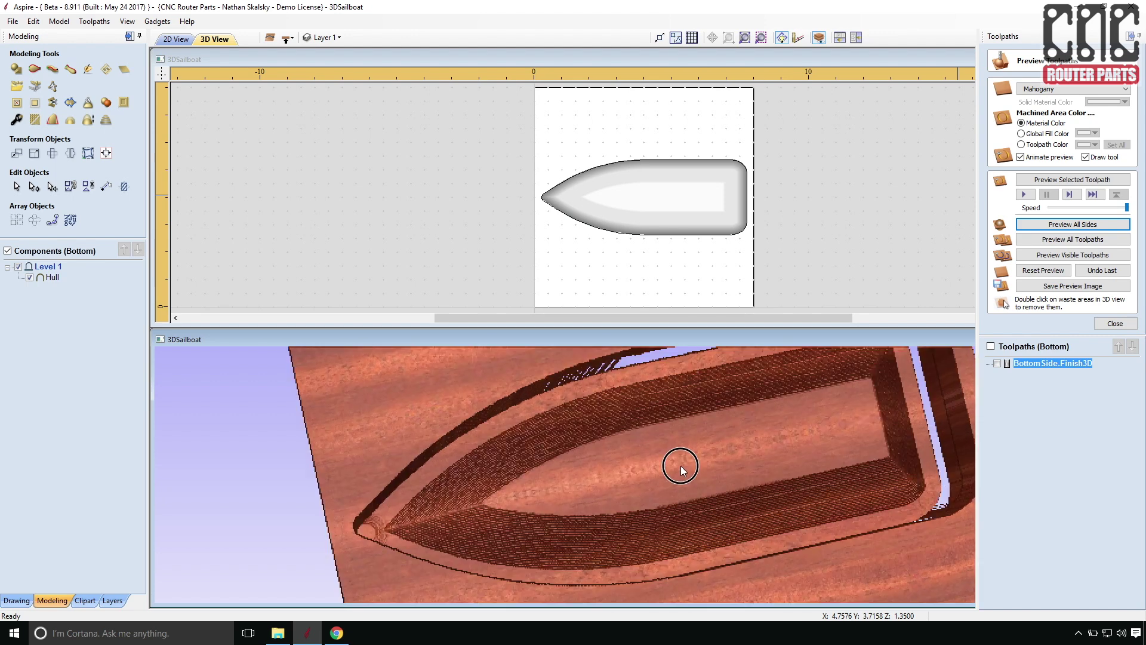
left_click_drag(679, 458, 654, 439)
scroll(689, 442, "up", 8)
scroll(655, 446, "down", 5)
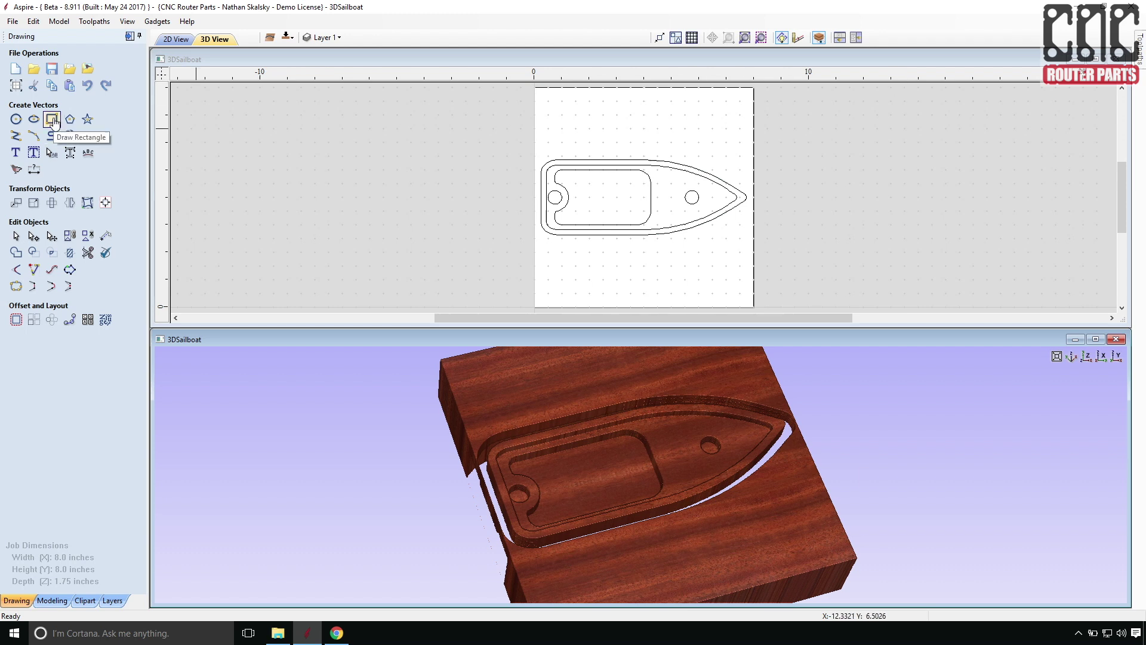
Step: Draw a 0.5 x 0.5 in square tab above the hull outline
left_click(53, 120)
scroll(627, 165, "up", 1)
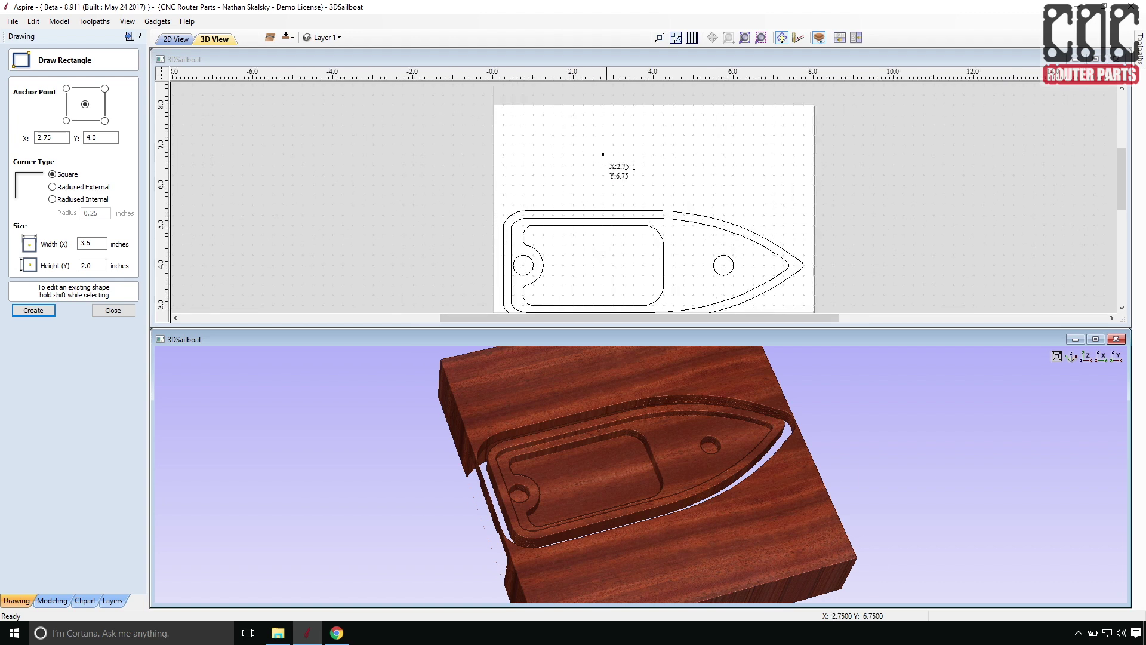
scroll(627, 165, "up", 1)
left_click(526, 204)
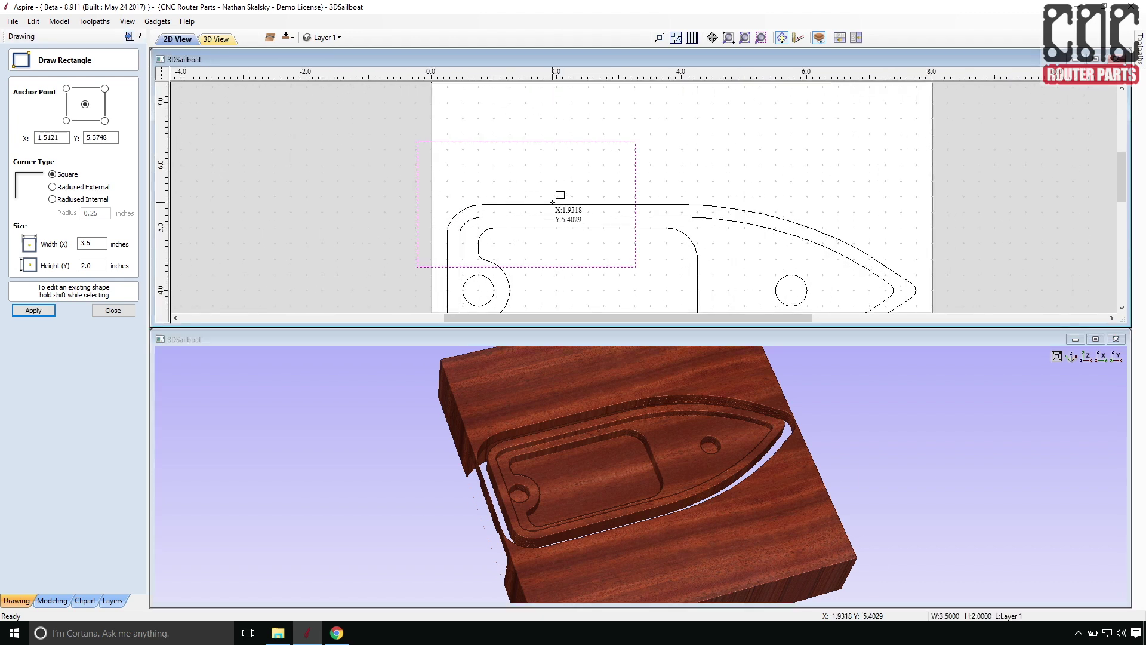
left_click(66, 121)
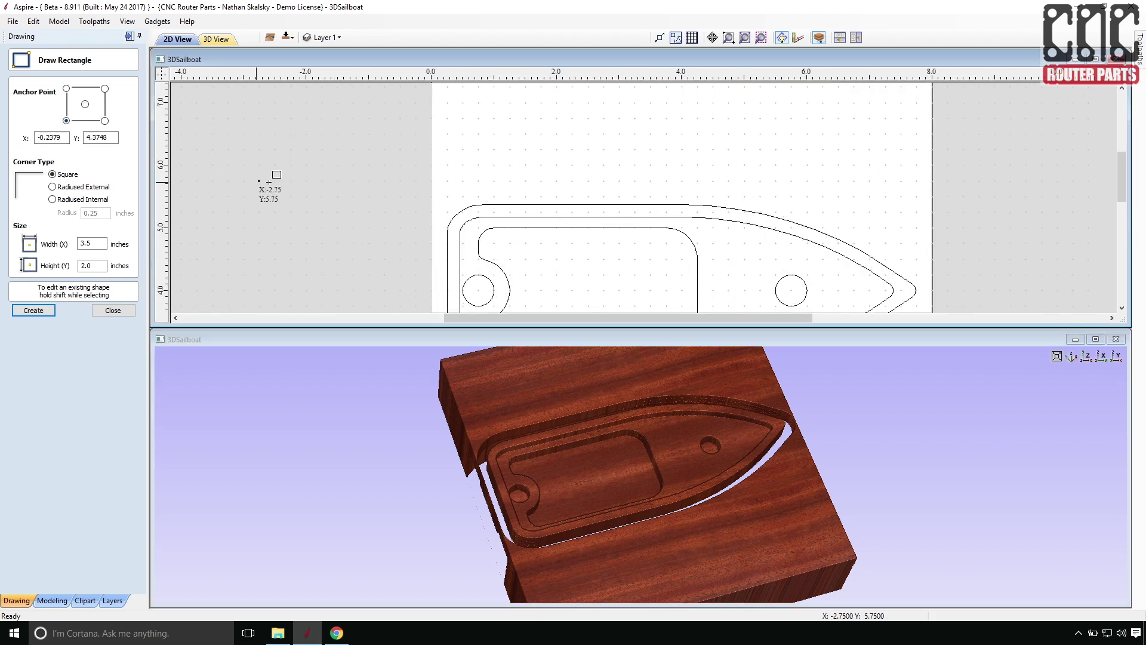
left_click_drag(514, 204, 545, 174)
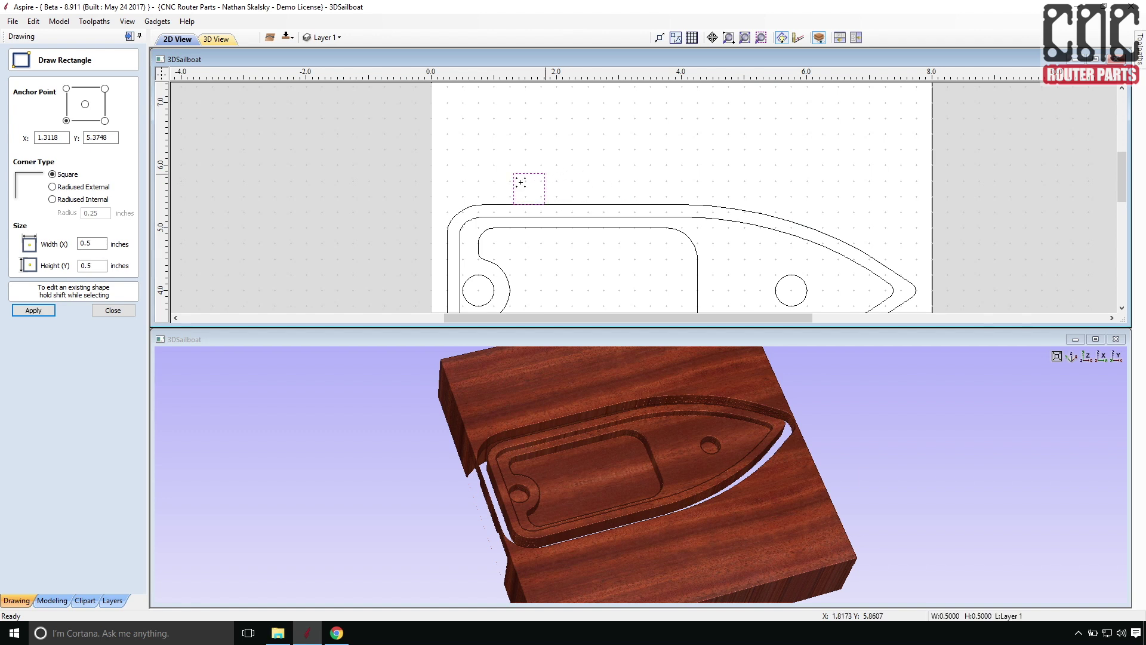
left_click(35, 311)
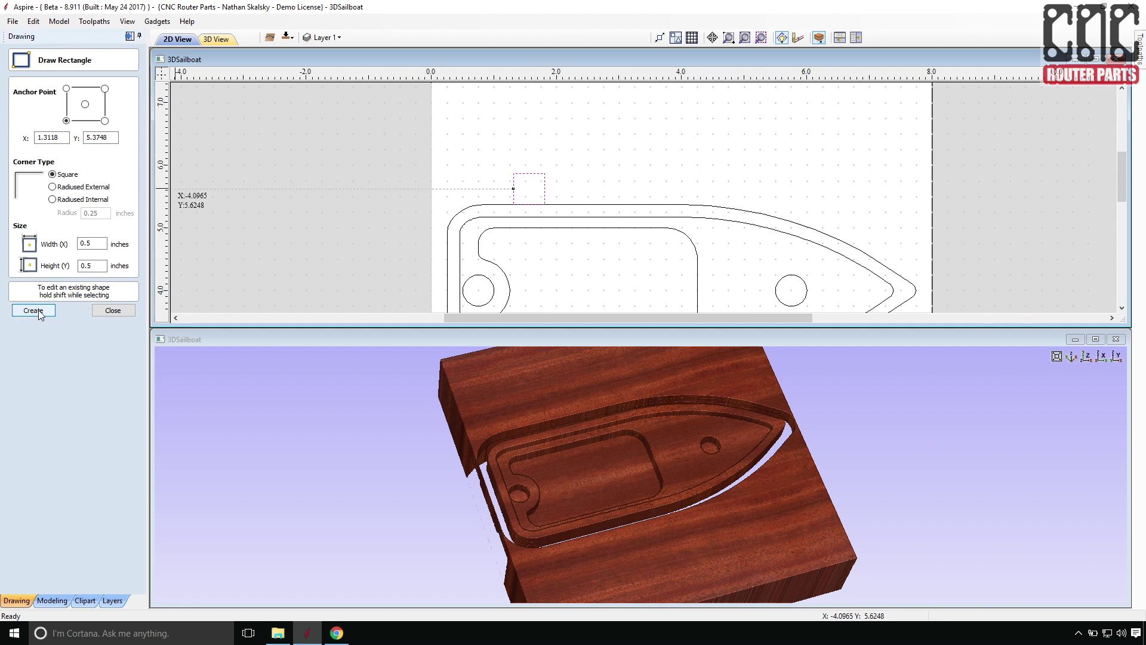
left_click(113, 311)
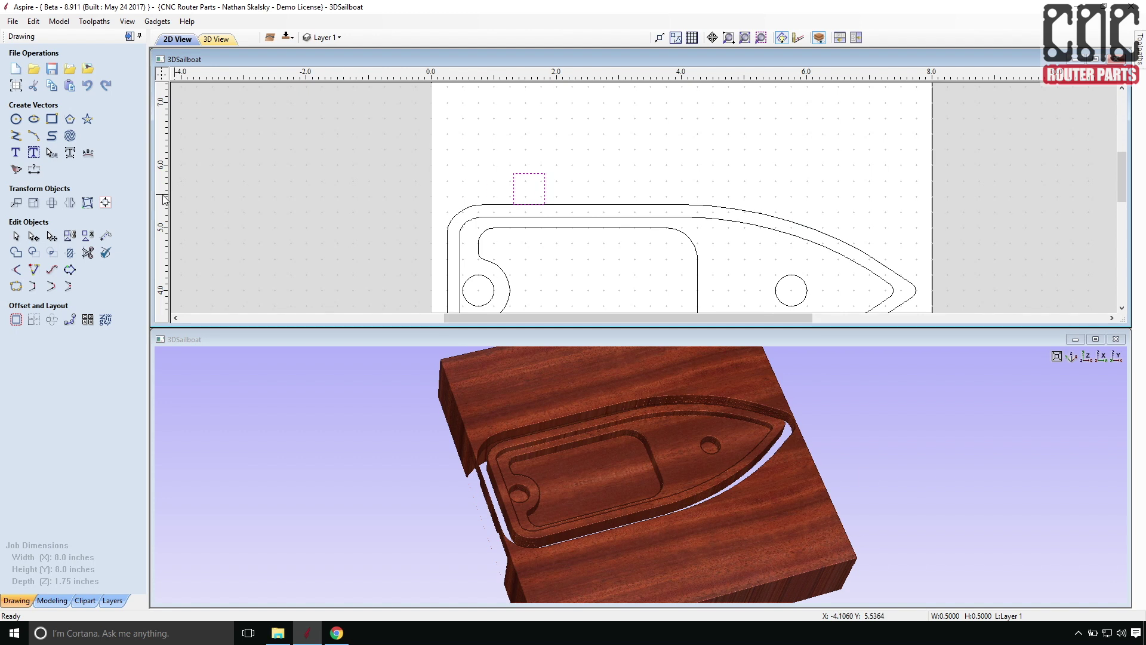
Step: Place a second square tab further along the hull's top edge and select both tabs
left_click(529, 190)
left_click_drag(529, 190, 681, 190)
scroll(682, 190, "down", 5)
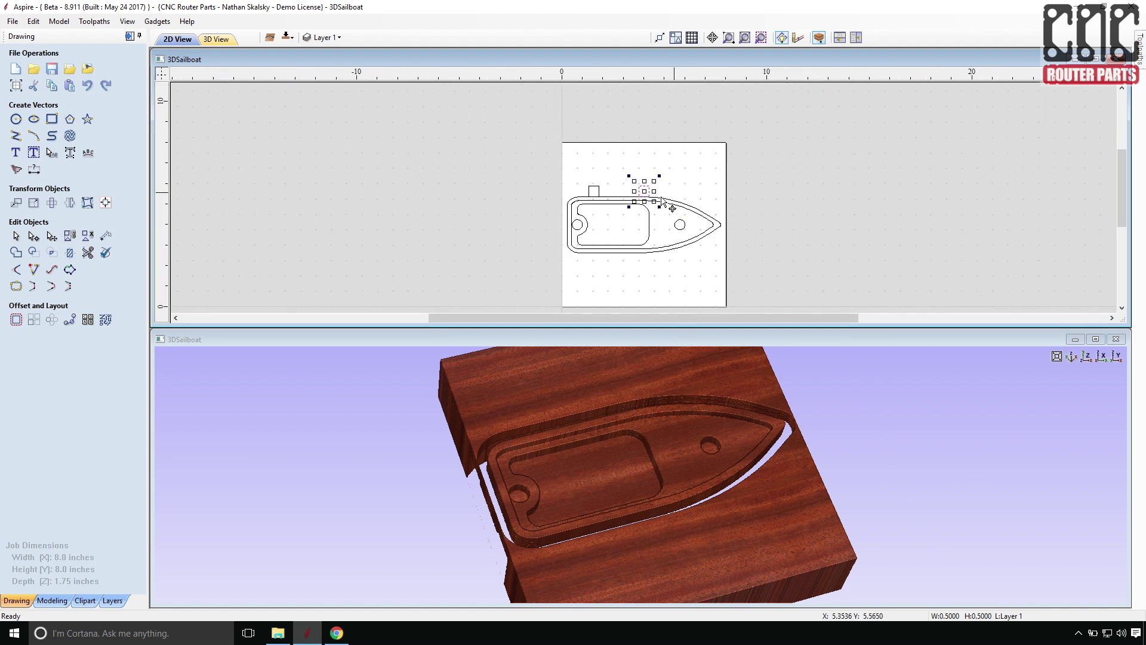
left_click(594, 187, "shift")
Step: Mirror both tabs about the job centre, creating flipped copies below the hull
left_click(70, 203)
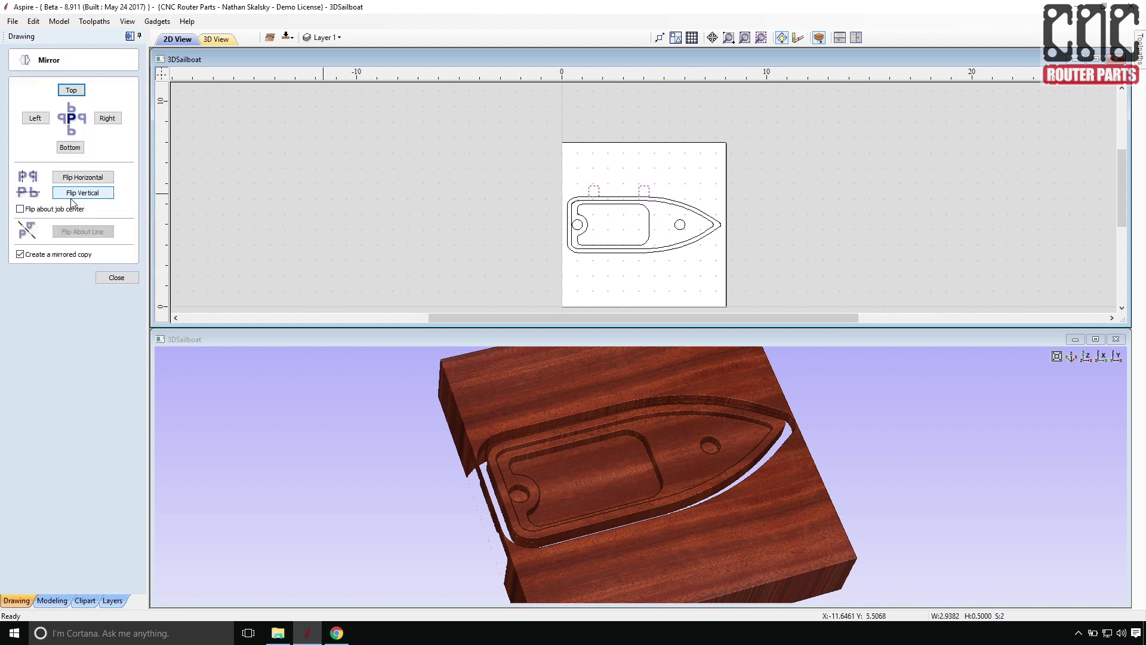
left_click(70, 146)
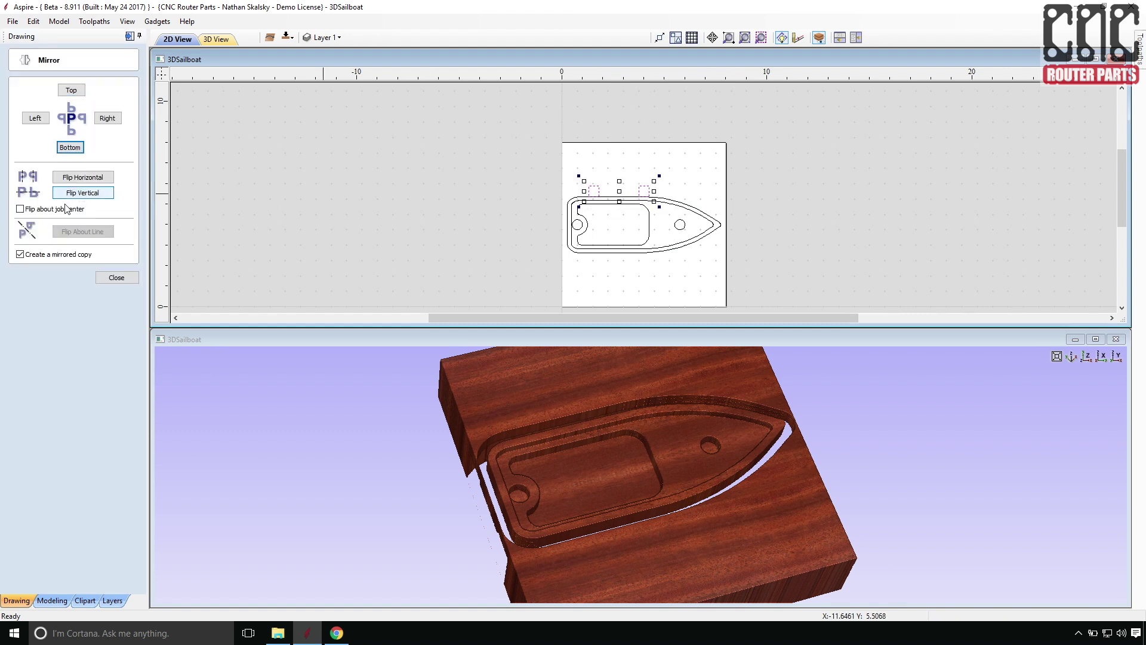
left_click(20, 209)
left_click(82, 192)
left_click(535, 225)
scroll(535, 226, "up", 3)
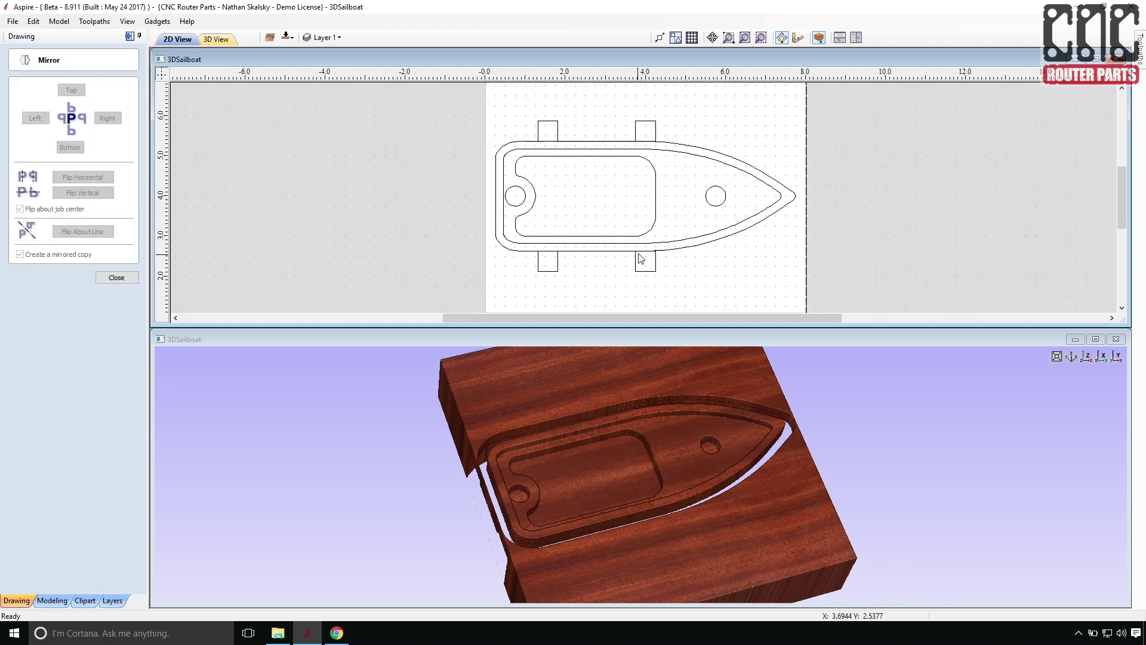
scroll(550, 186, "down", 3)
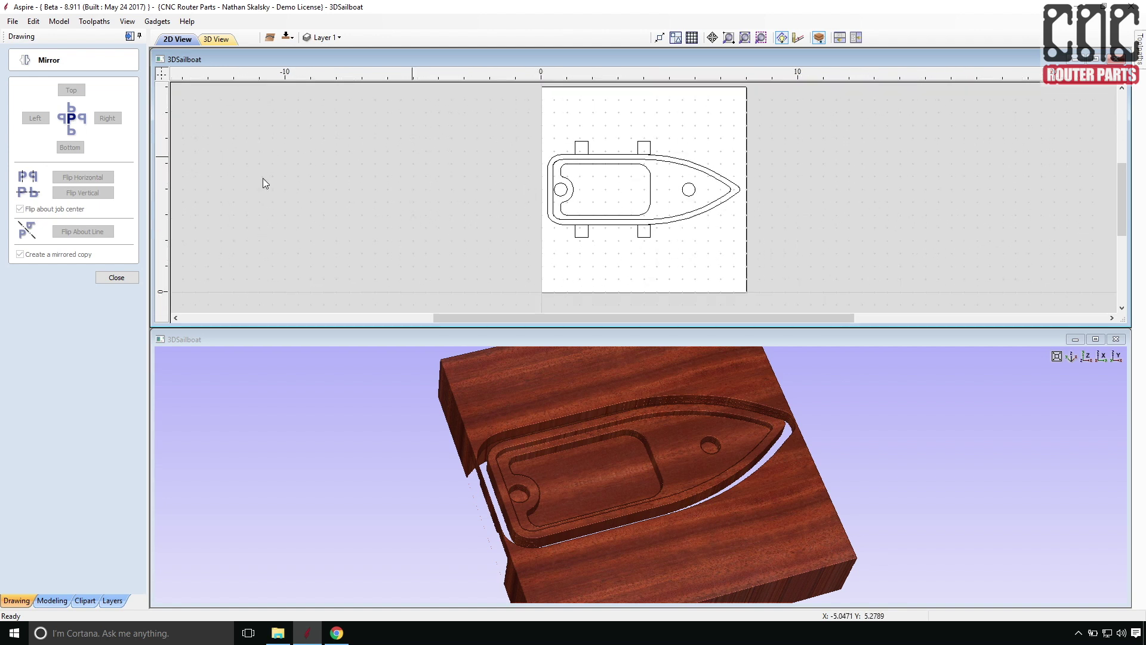
Step: Close the Mirror form and move the four tabs to the other side of the job
left_click(115, 278)
left_click(52, 600)
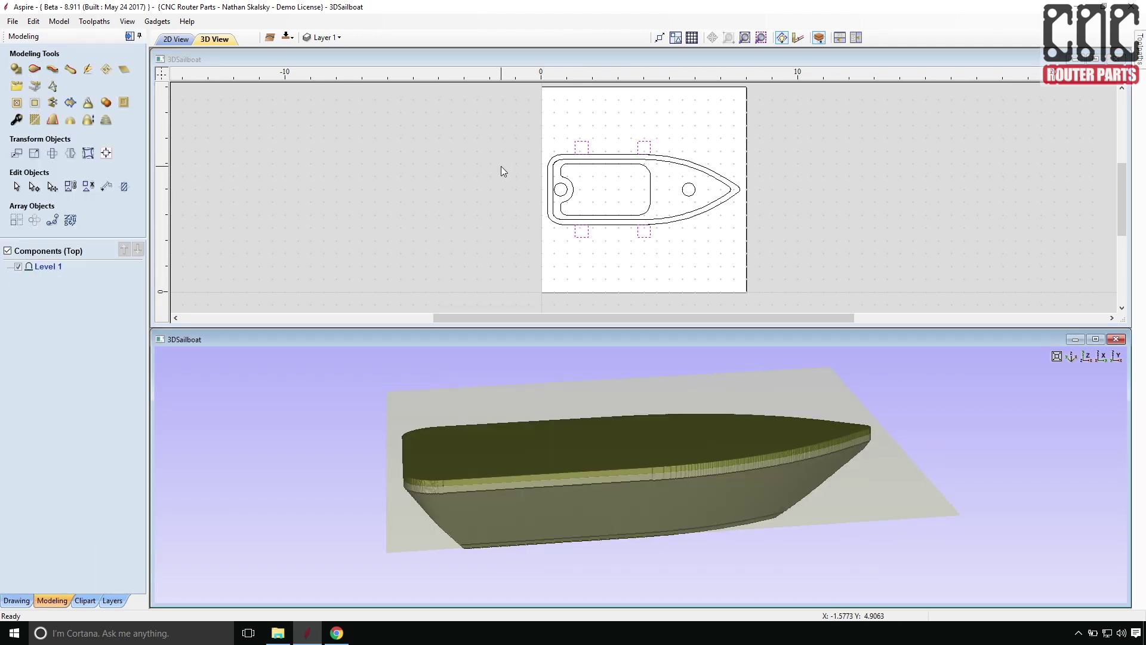
right_click(579, 146)
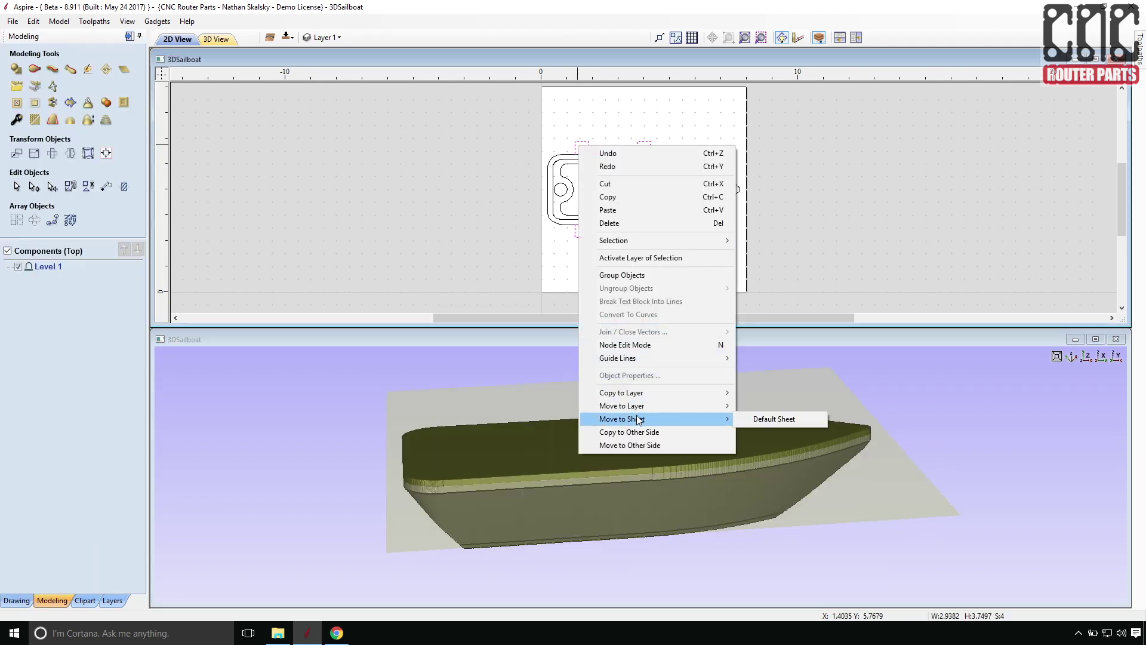
left_click(637, 445)
Step: On the bottom side, select the four tabs and start building a 3D shape from them
left_click(287, 37)
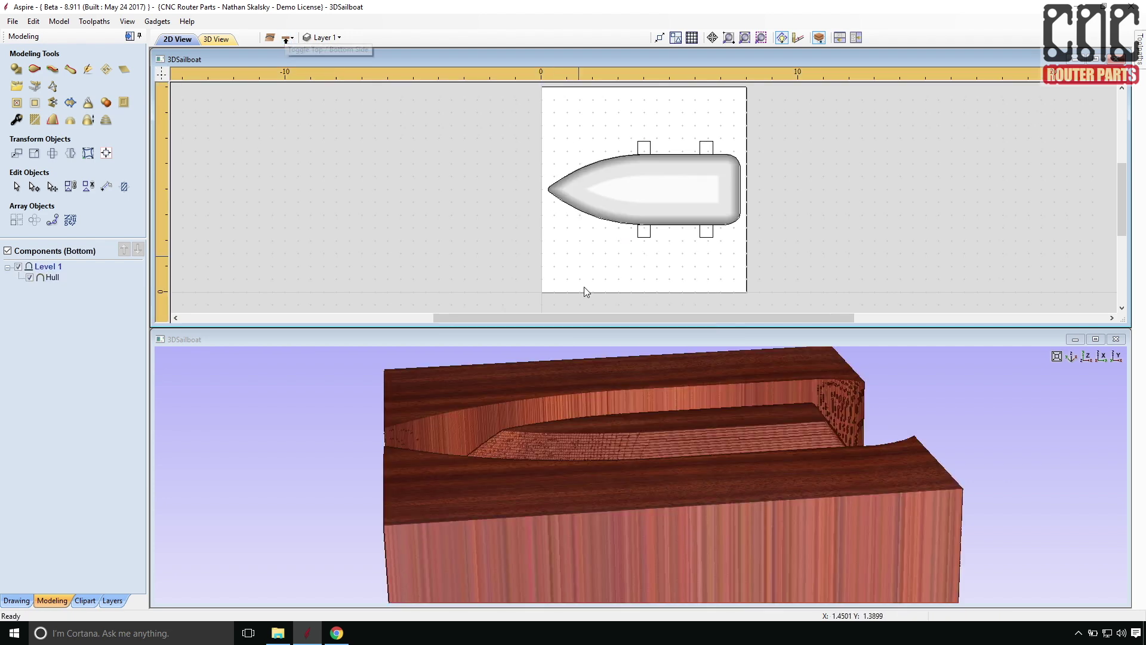
left_click_drag(525, 456, 541, 418)
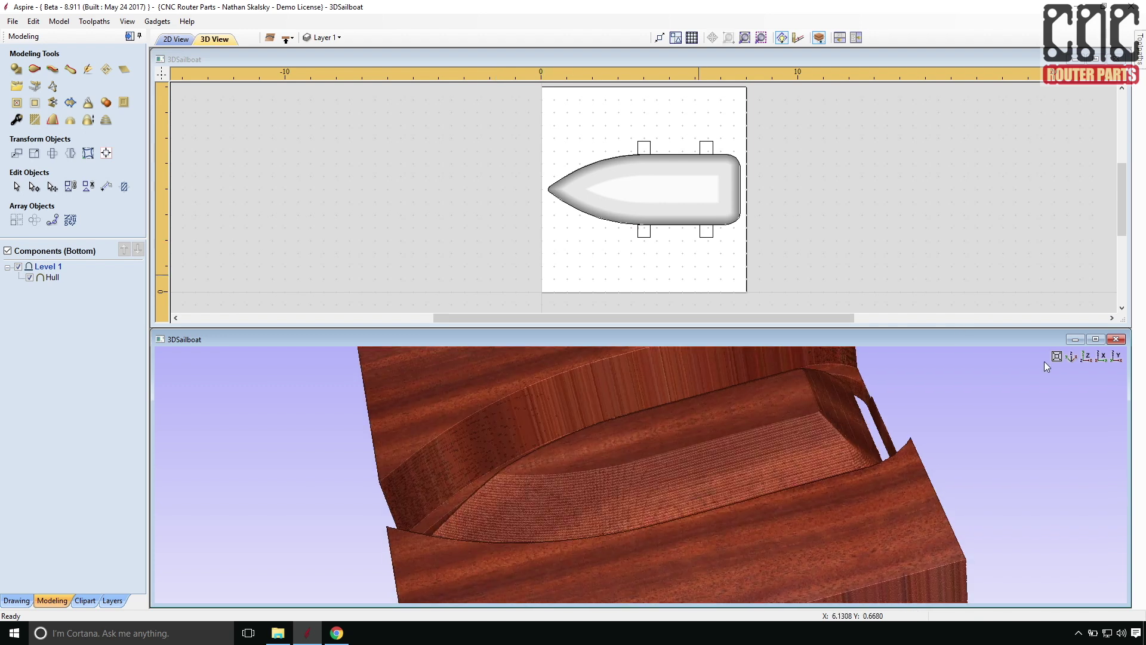
left_click(737, 128)
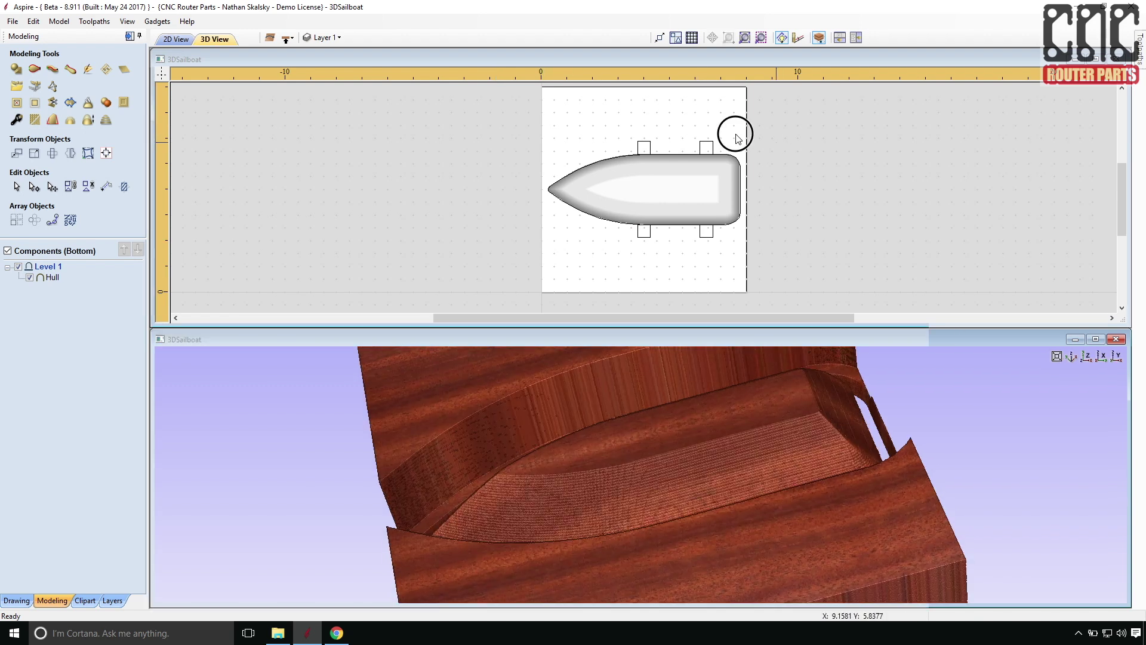
left_click(710, 232)
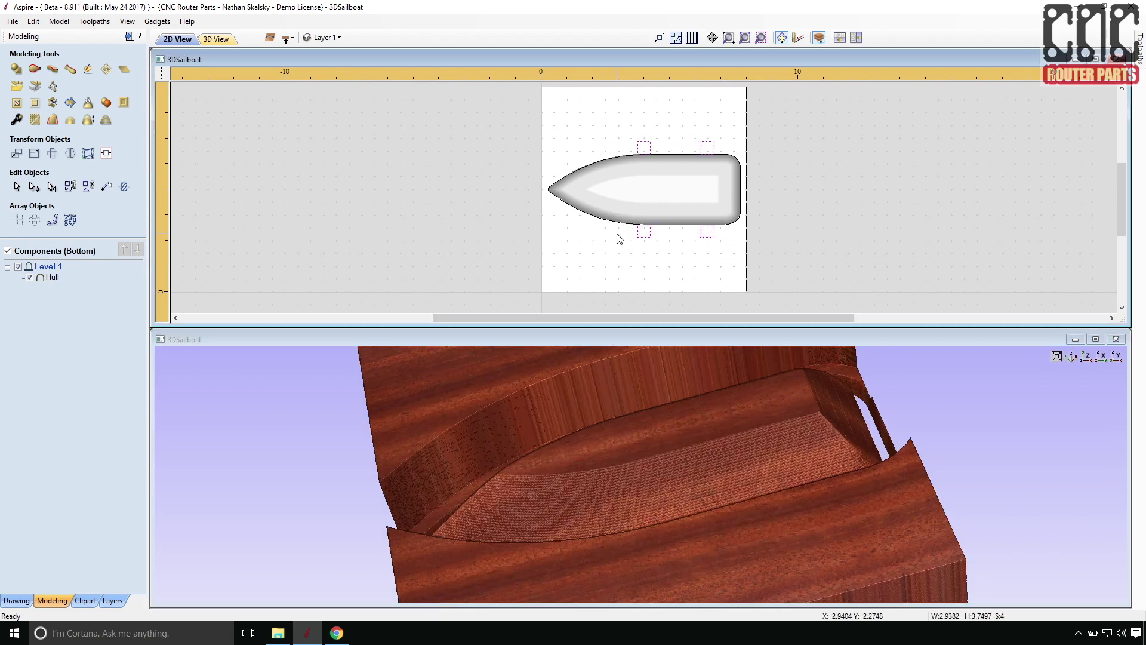
left_click(16, 69)
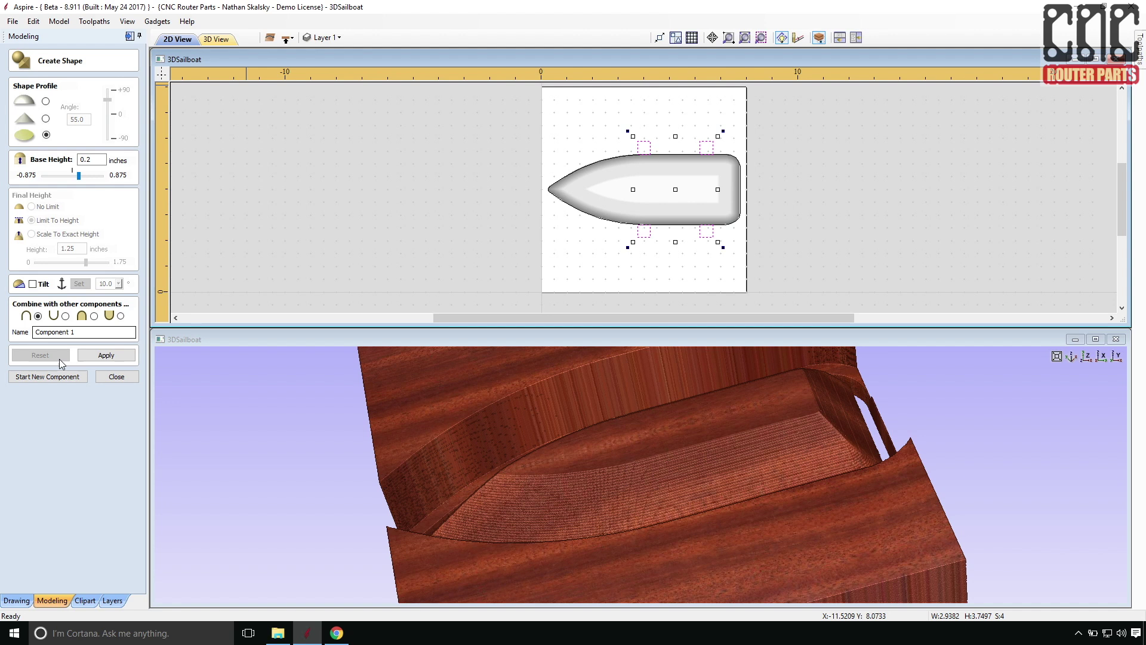
Step: Name the shape component 'tabs' and apply it beside the Hull
triple_click(60, 332)
type("tabs")
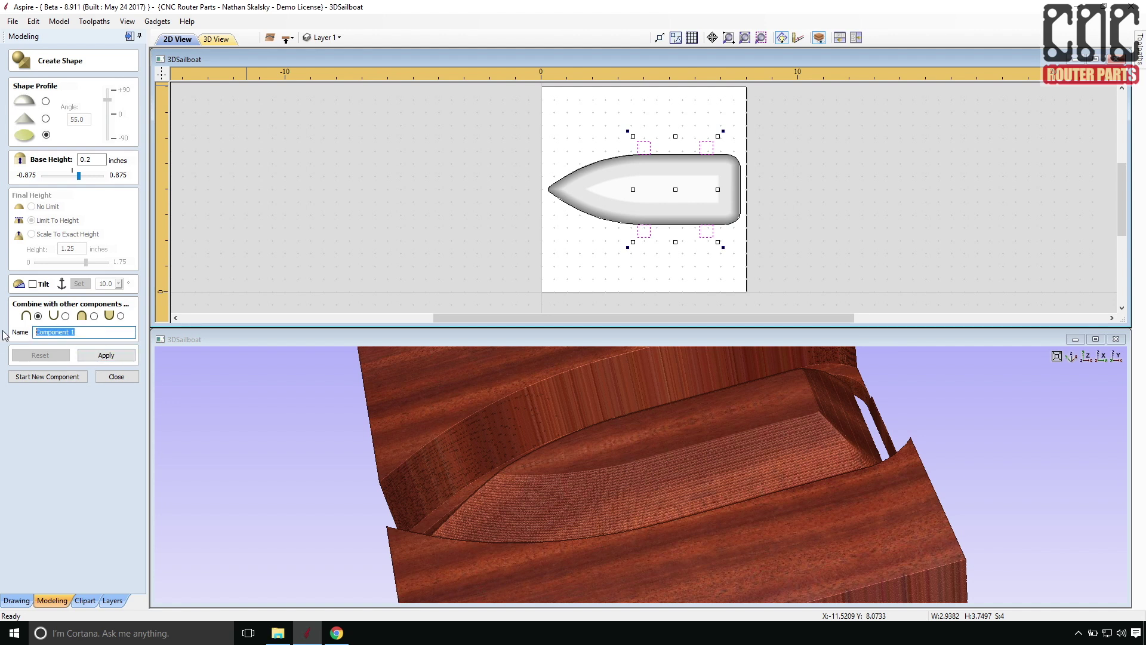
left_click(106, 355)
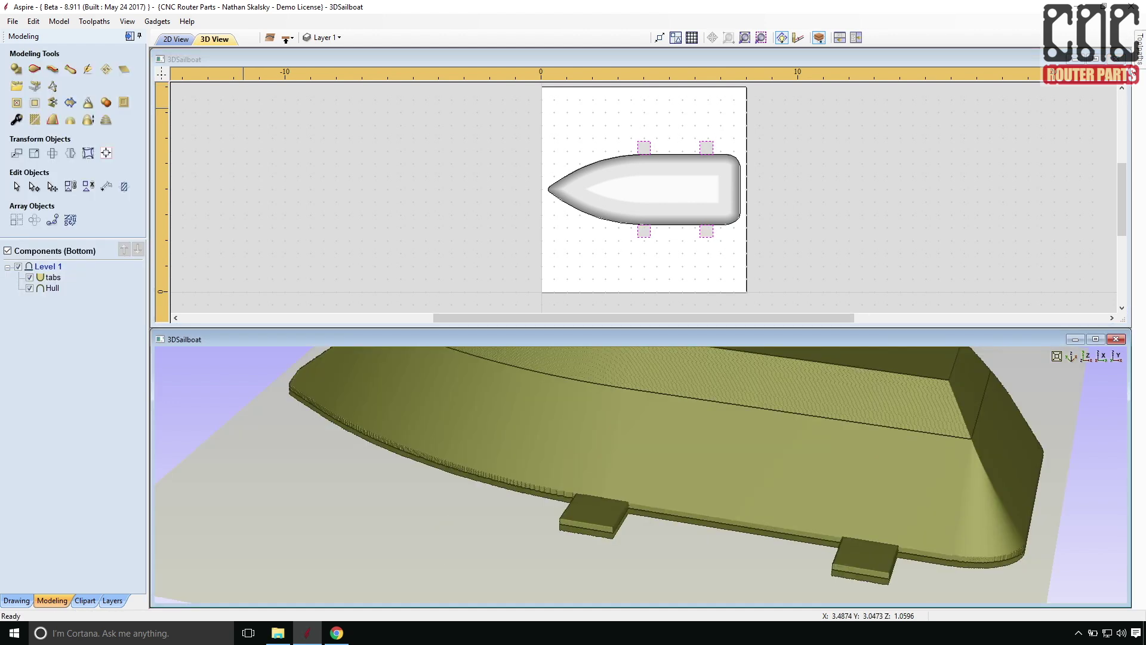
Step: Preview all toolpaths as a carved boat in the wood stock
left_click(1139, 53)
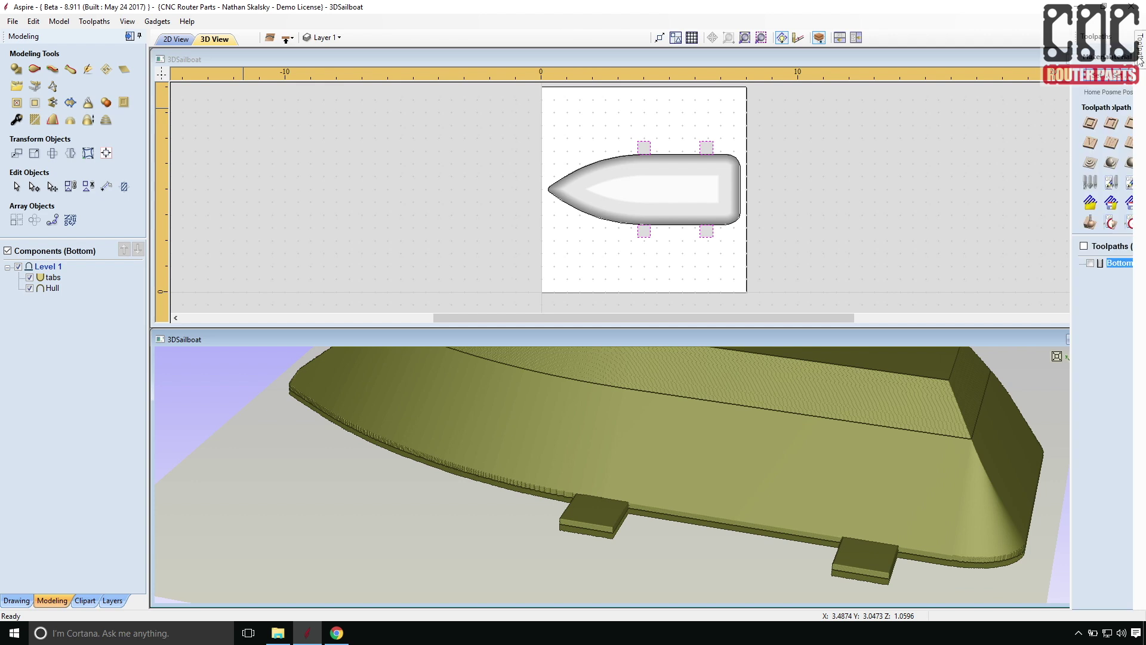
left_click(983, 222)
left_click(1064, 227)
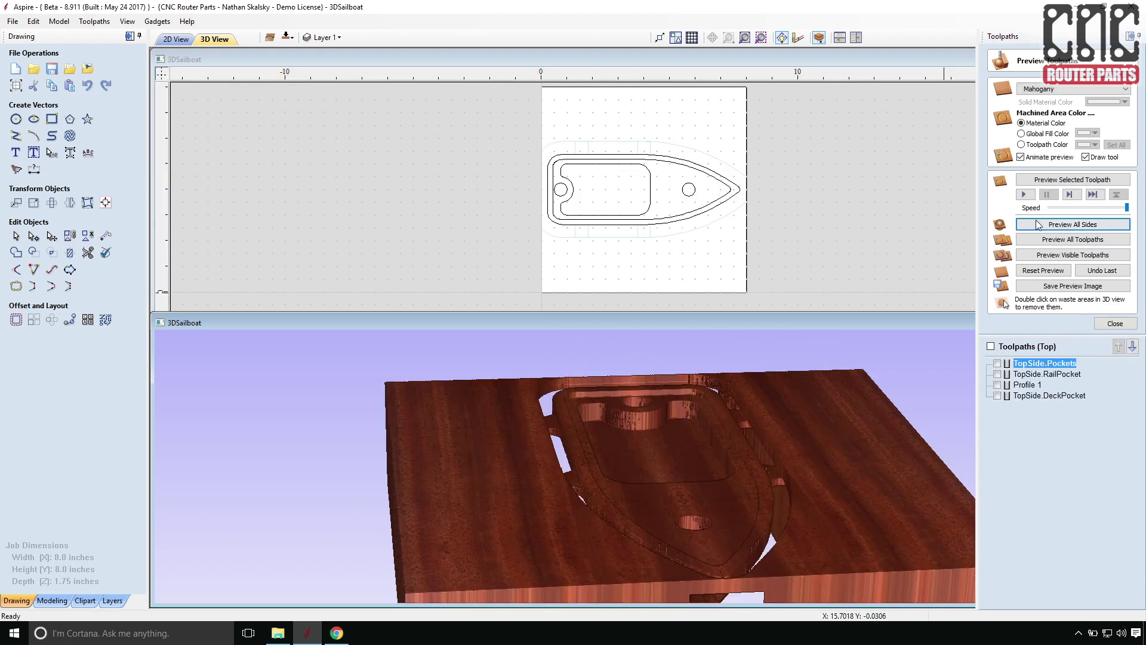
Step: Inspect the carved stock from several angles and save the project
left_click_drag(606, 504, 746, 525)
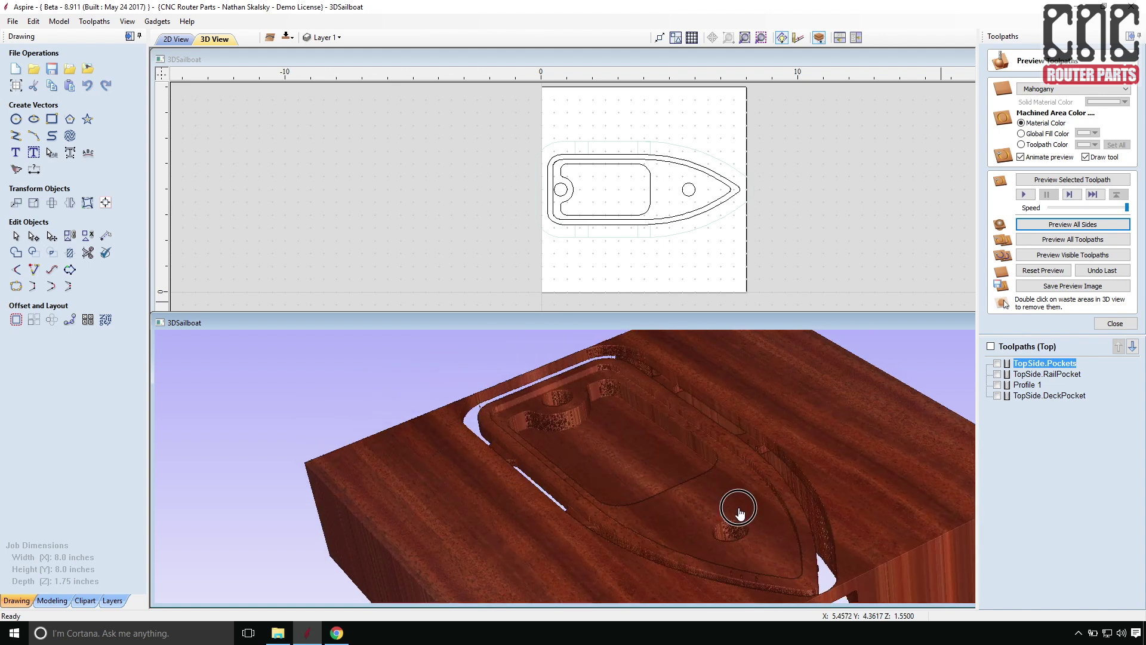
scroll(737, 504, "up", 5)
left_click_drag(693, 495, 597, 433)
left_click(13, 21)
left_click(24, 73)
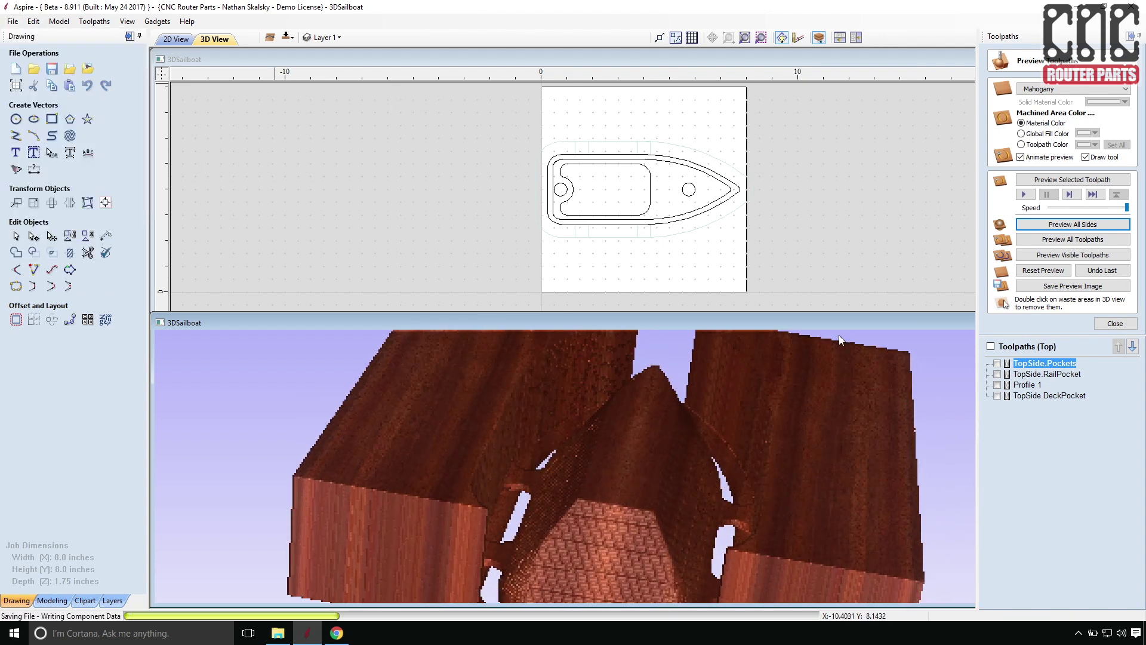
Step: Close the toolpath preview and switch to the top-down view
scroll(660, 142, "up", 2)
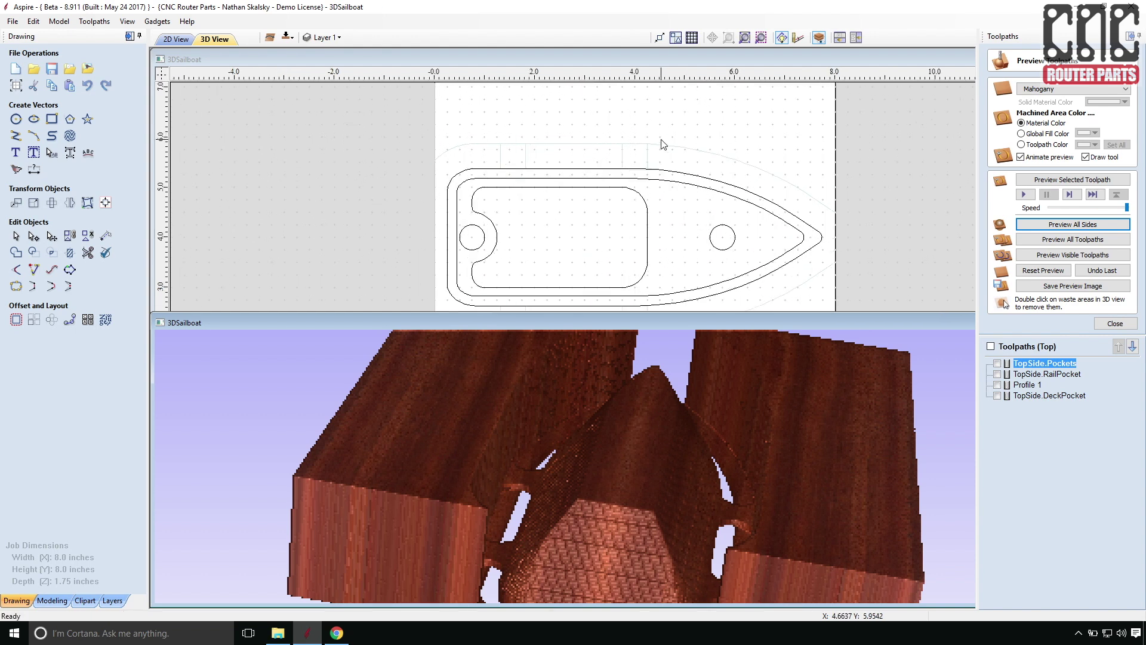
left_click(1105, 322)
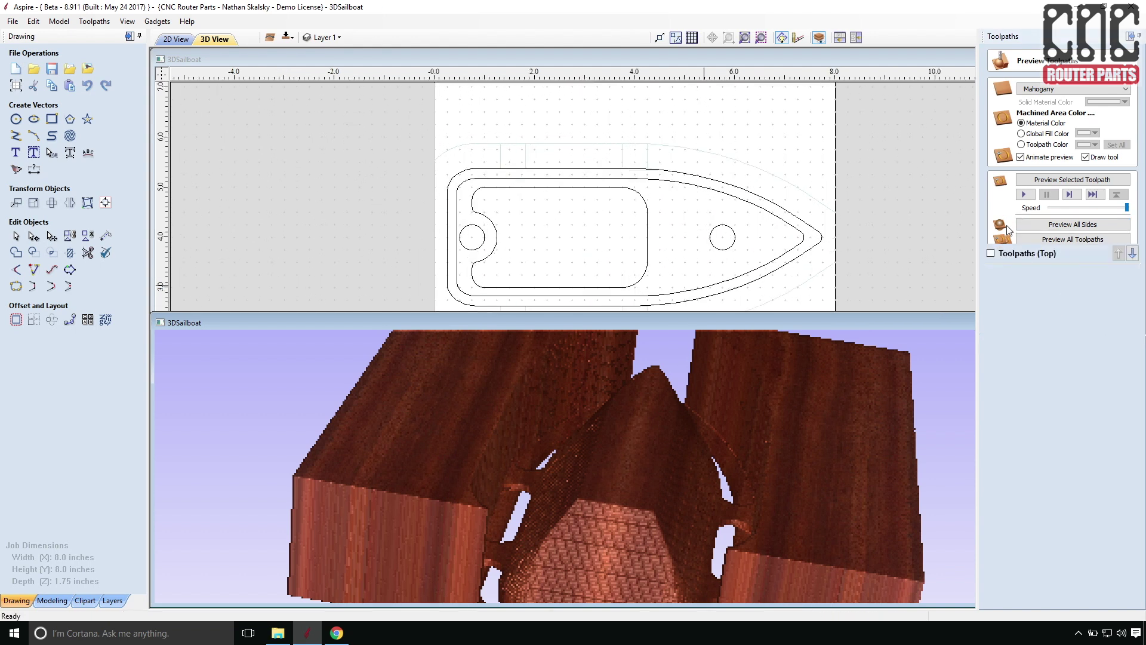
left_click(1087, 340)
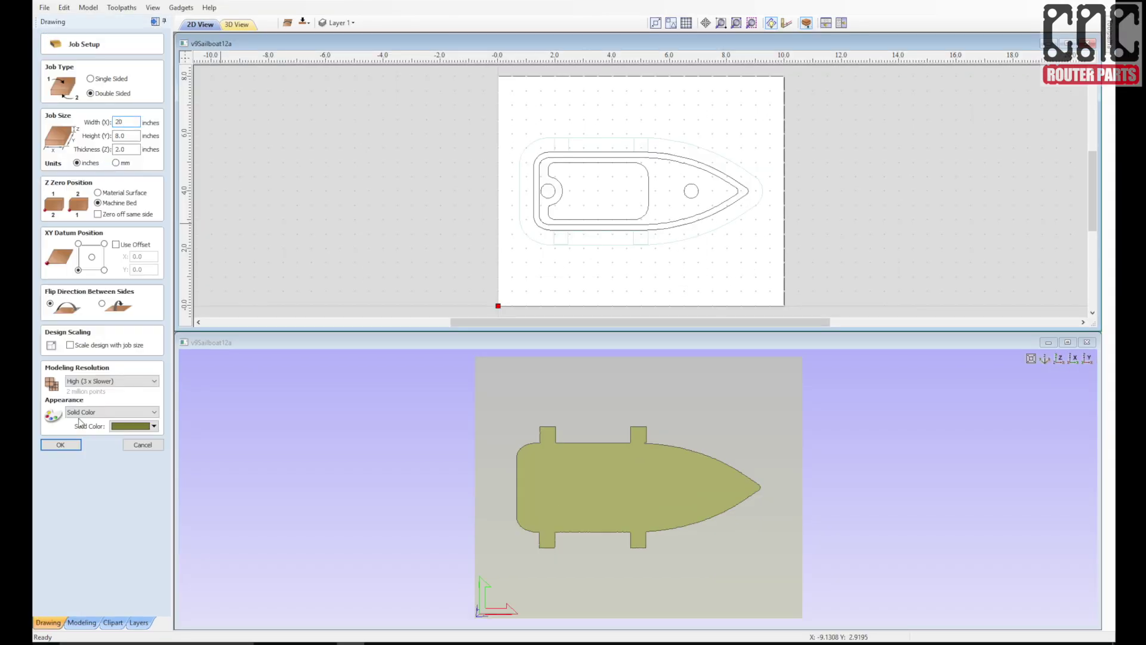
Step: Set the job width to 20 in and recalculate all top-side toolpaths
left_click(77, 447)
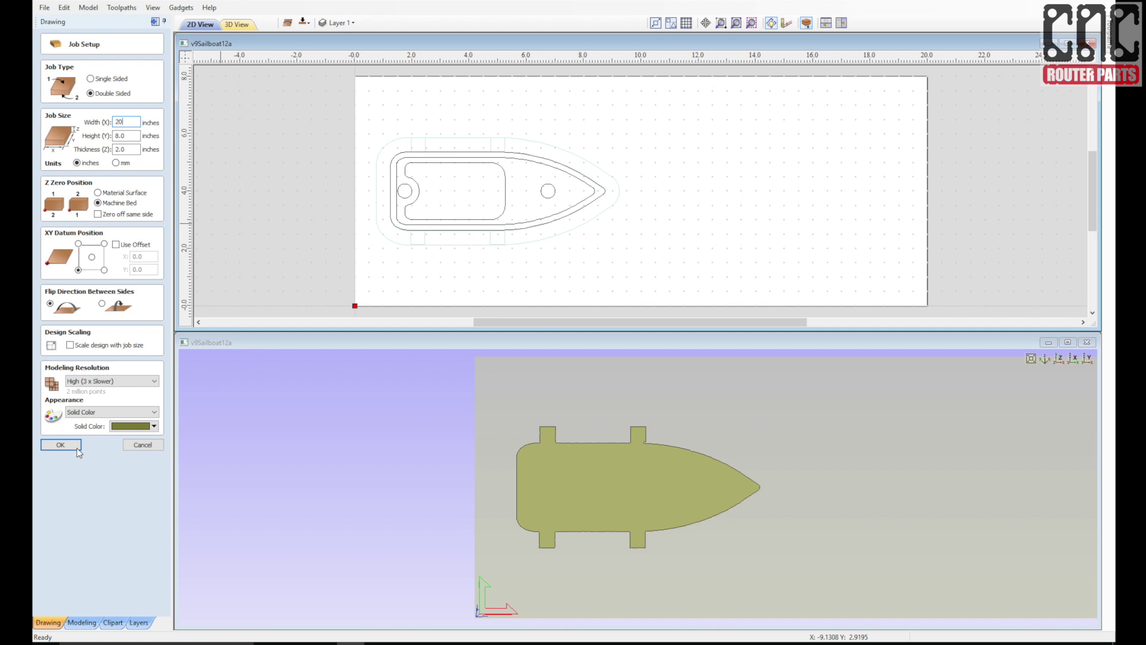
left_click(77, 447)
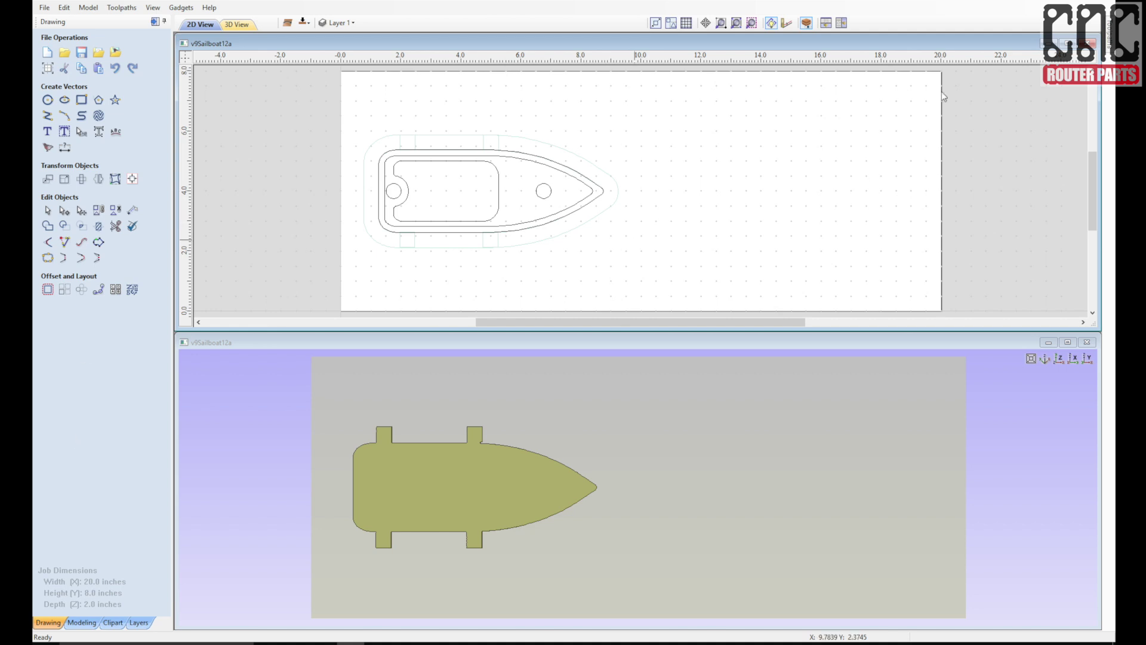
left_click(1097, 22)
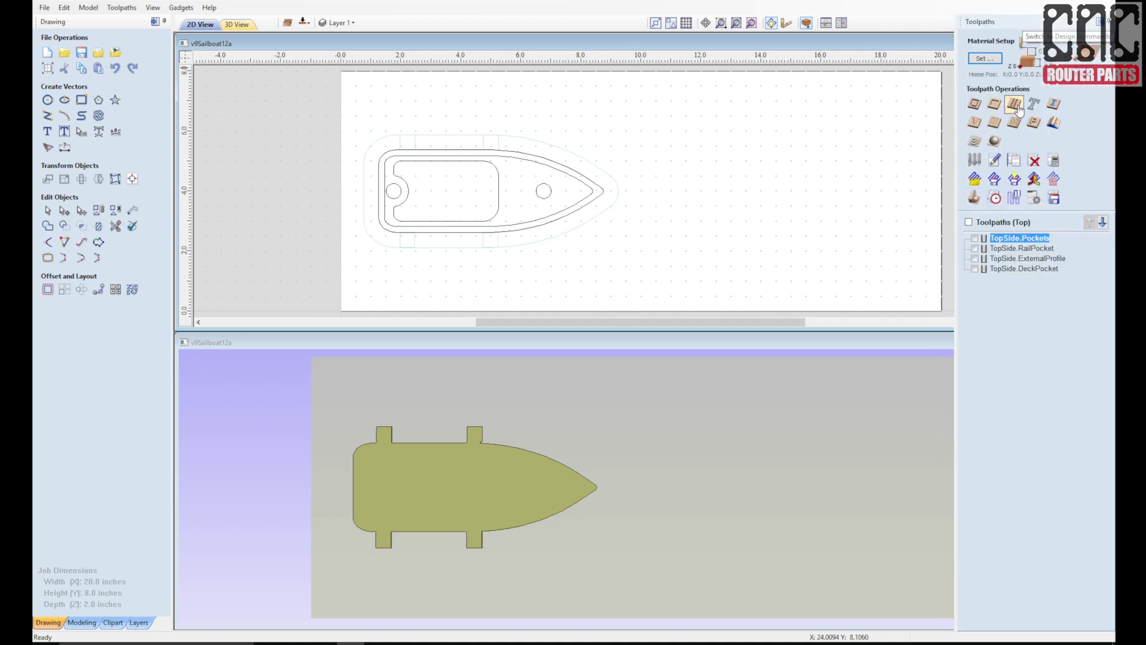
left_click(969, 226)
left_click(1055, 166)
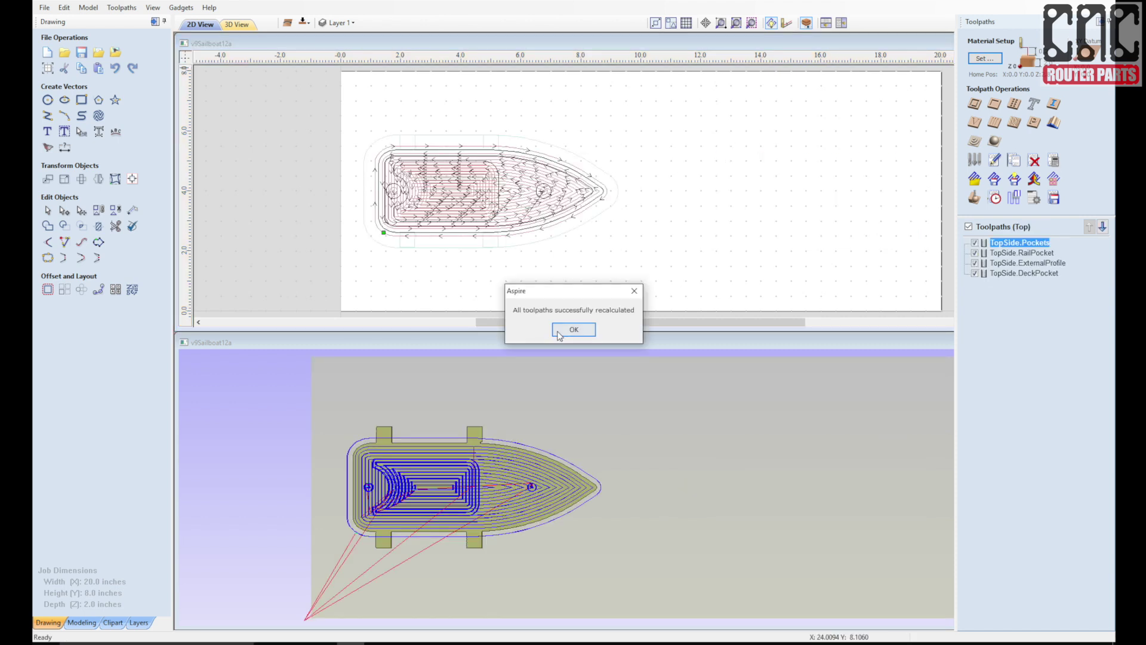
Step: Array the top-side toolpaths into 1 row by 2 columns, 10 inches apart in X
left_click(576, 330)
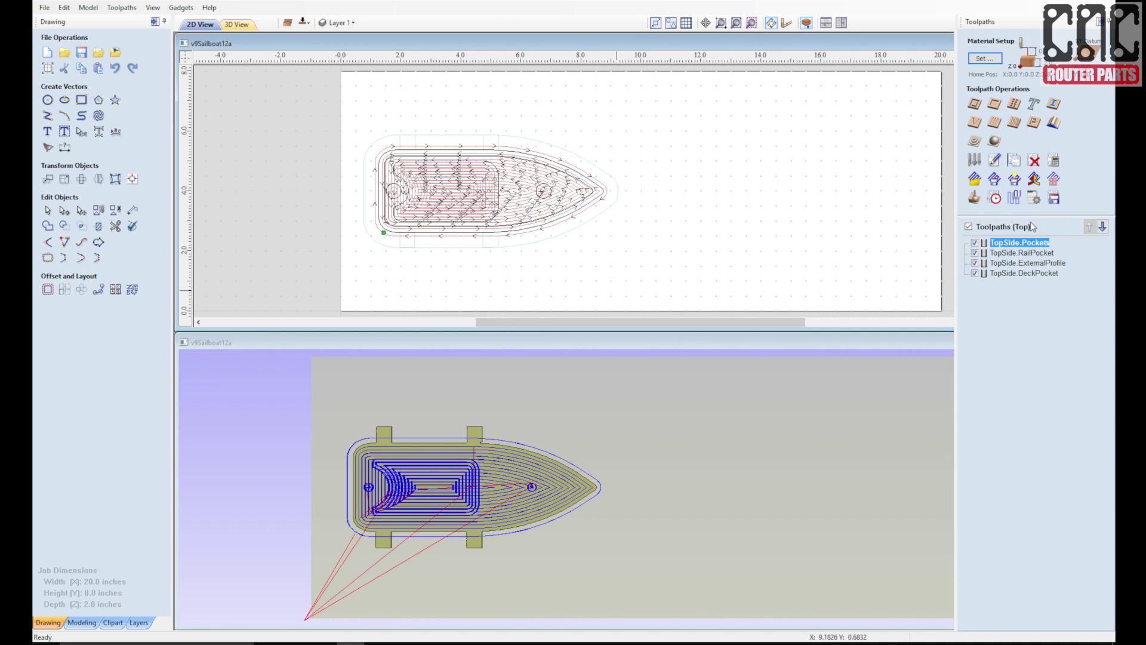
left_click(1054, 179)
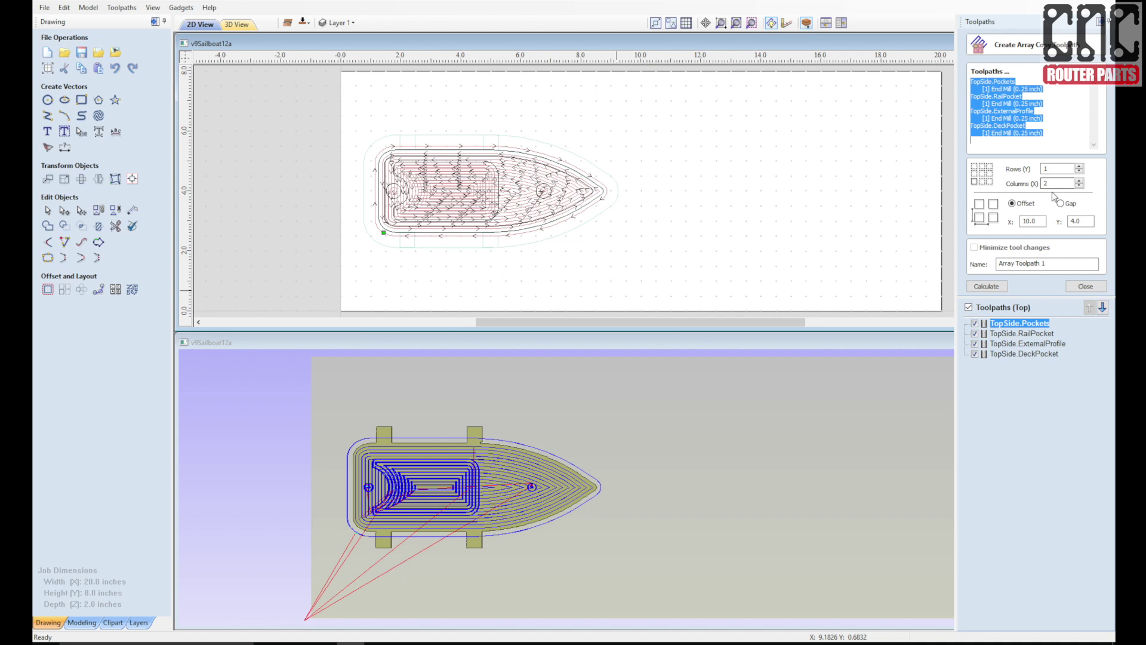
left_click(1039, 224)
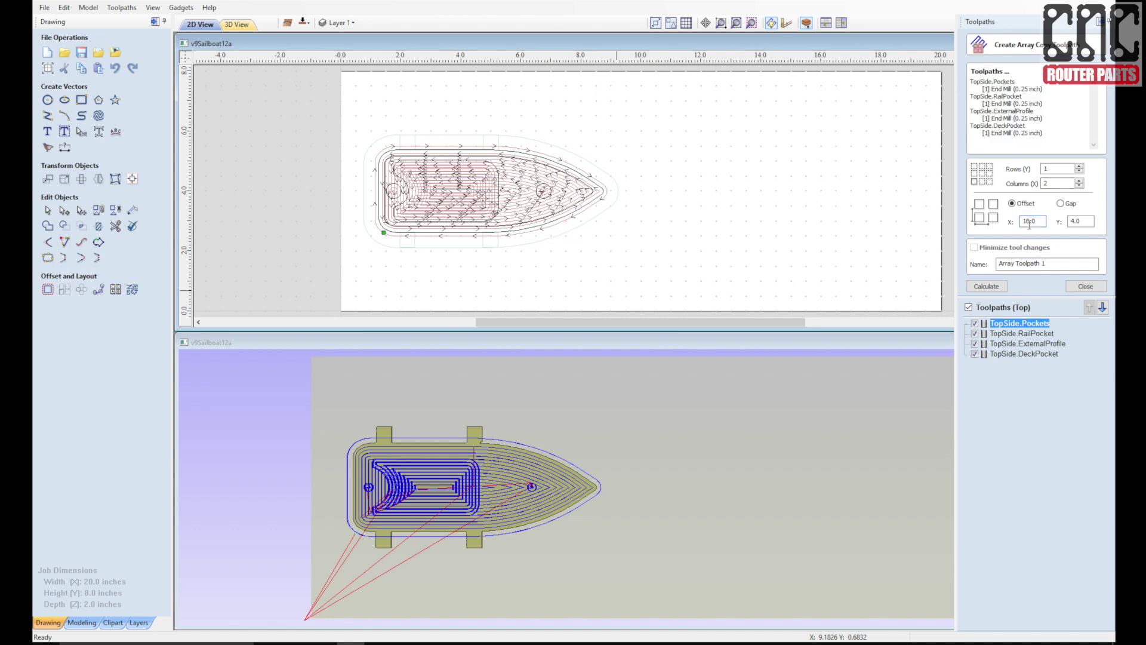
left_click(1001, 288)
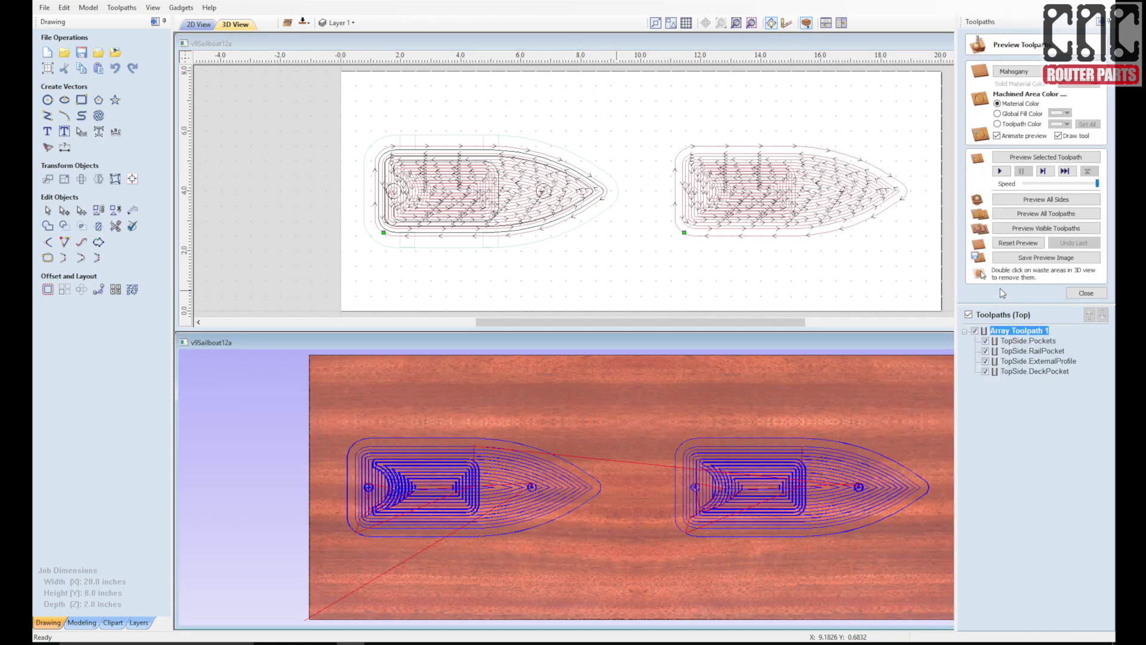
Step: Switch the job to the bottom side and edit the BottomSide.Finish3D toolpath
left_click(1079, 293)
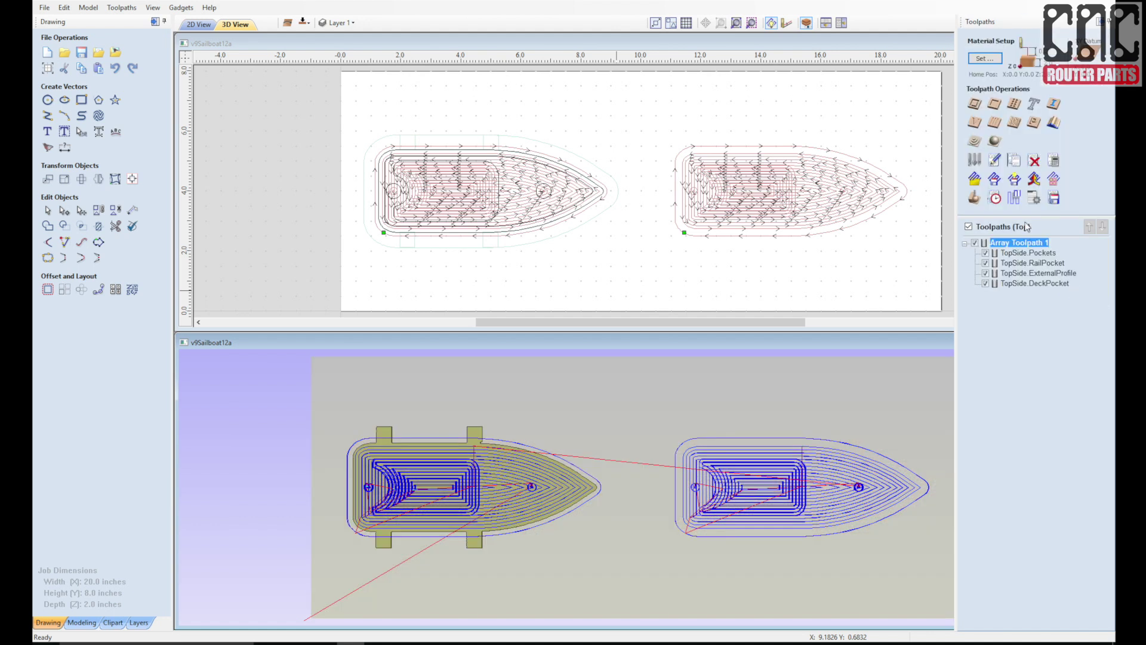
left_click(304, 23)
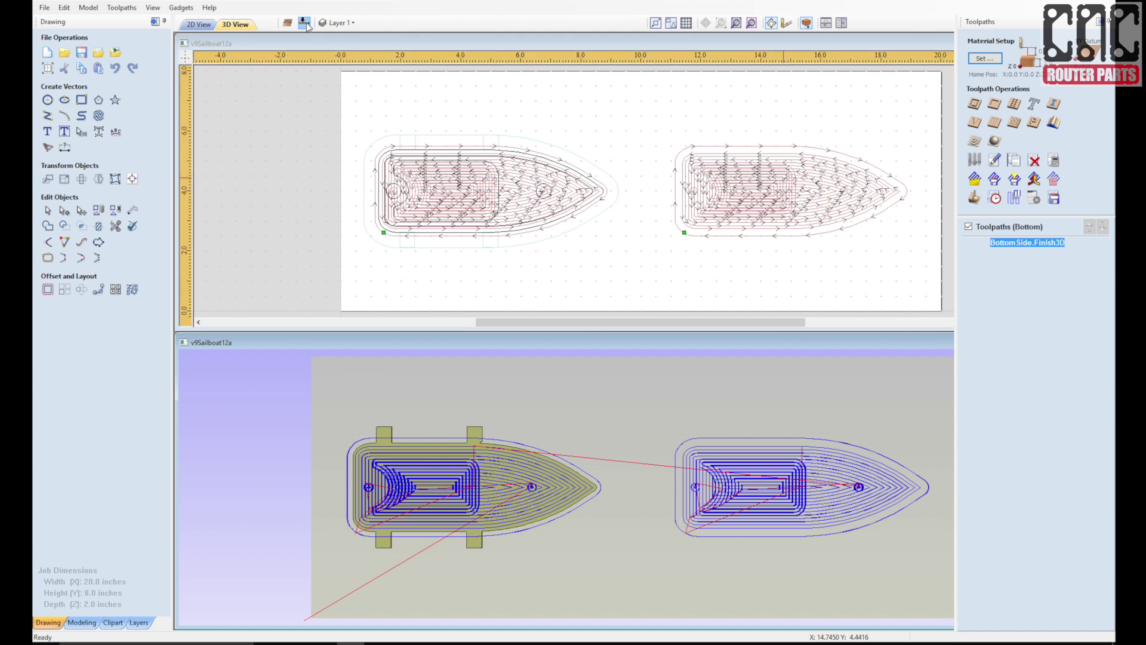
mouse_move(1002, 243)
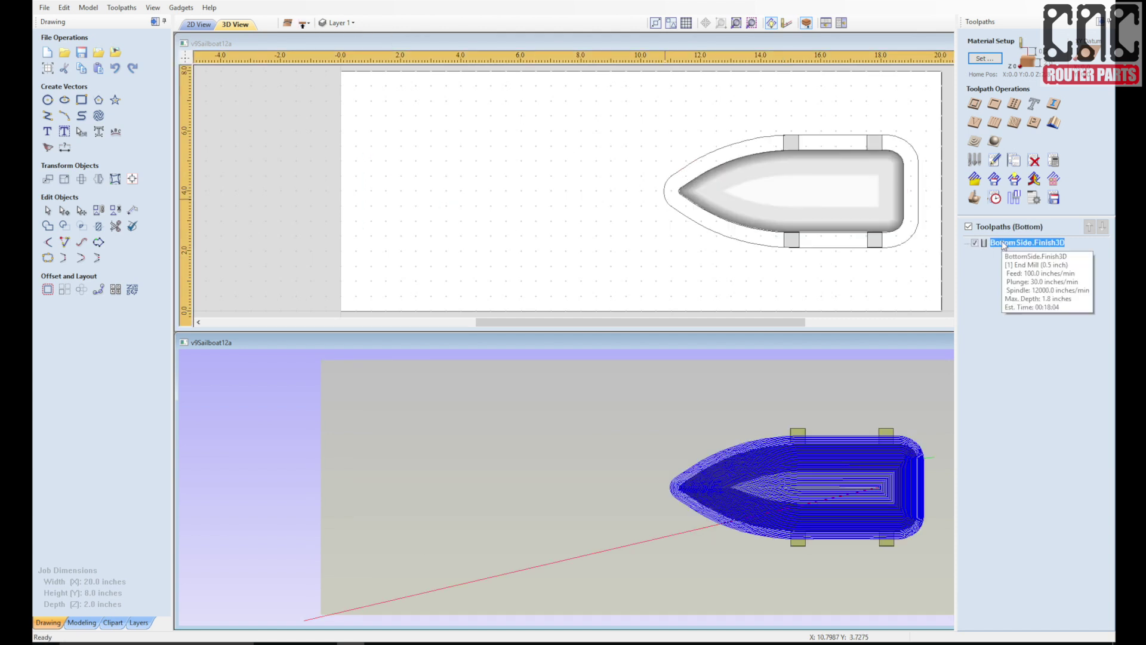
double_click(1003, 244)
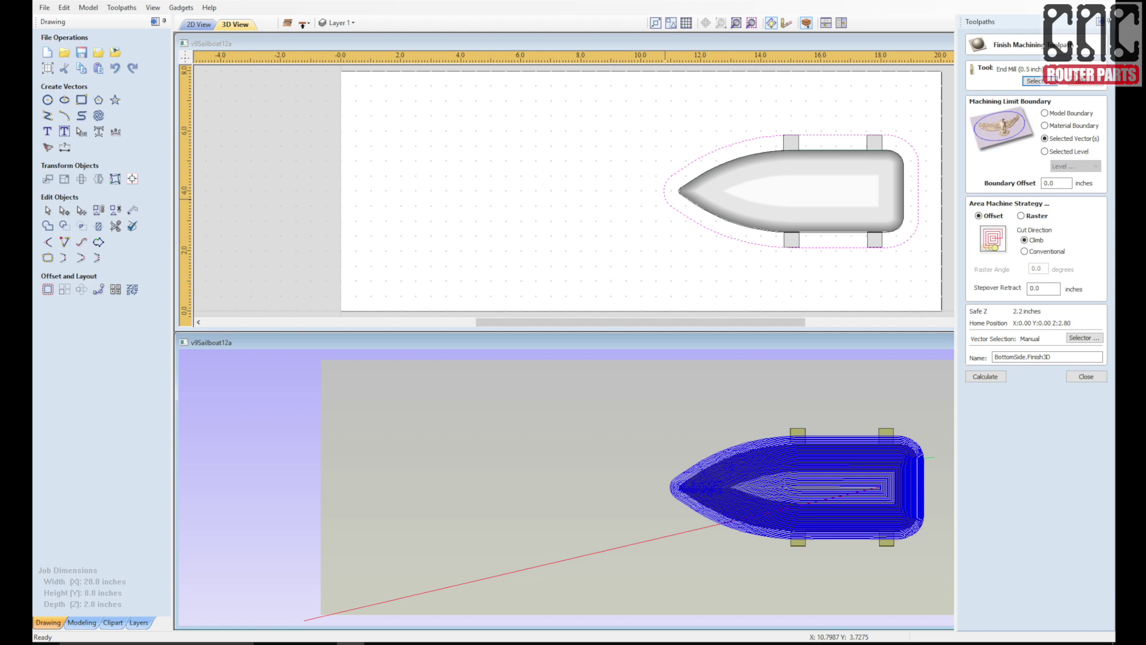
Step: Set the 0.5-inch end mill to 220 in/min feed and 80 in/min plunge, then recalculate
left_click(1074, 80)
double_click(551, 403)
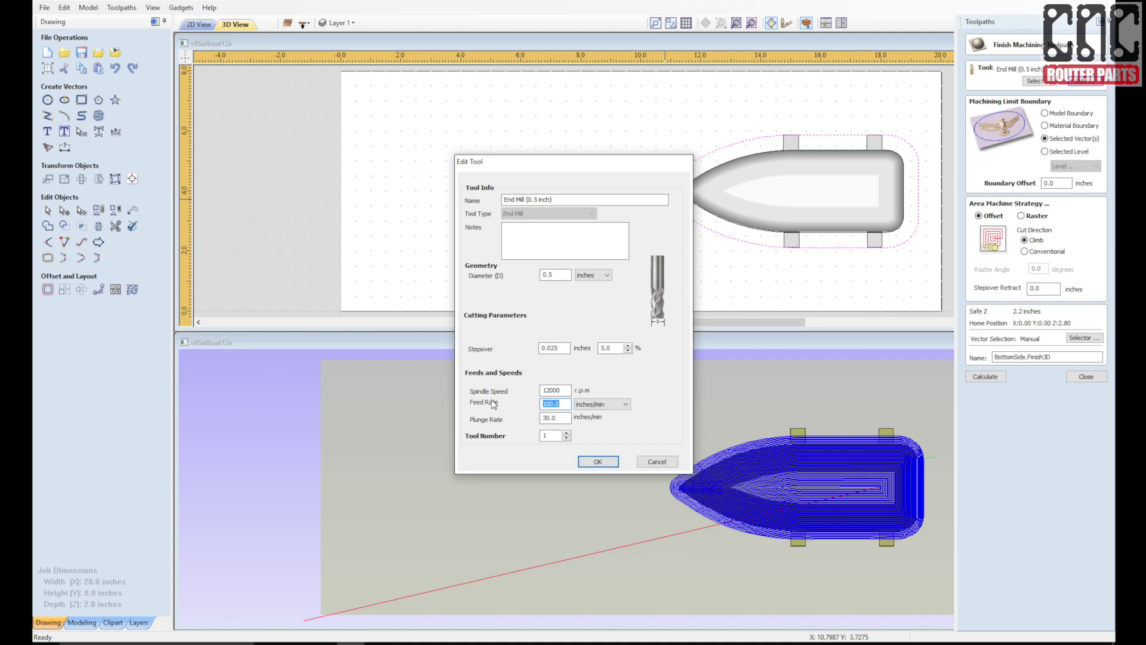
type("220")
key("Tab")
type("80")
left_click(598, 462)
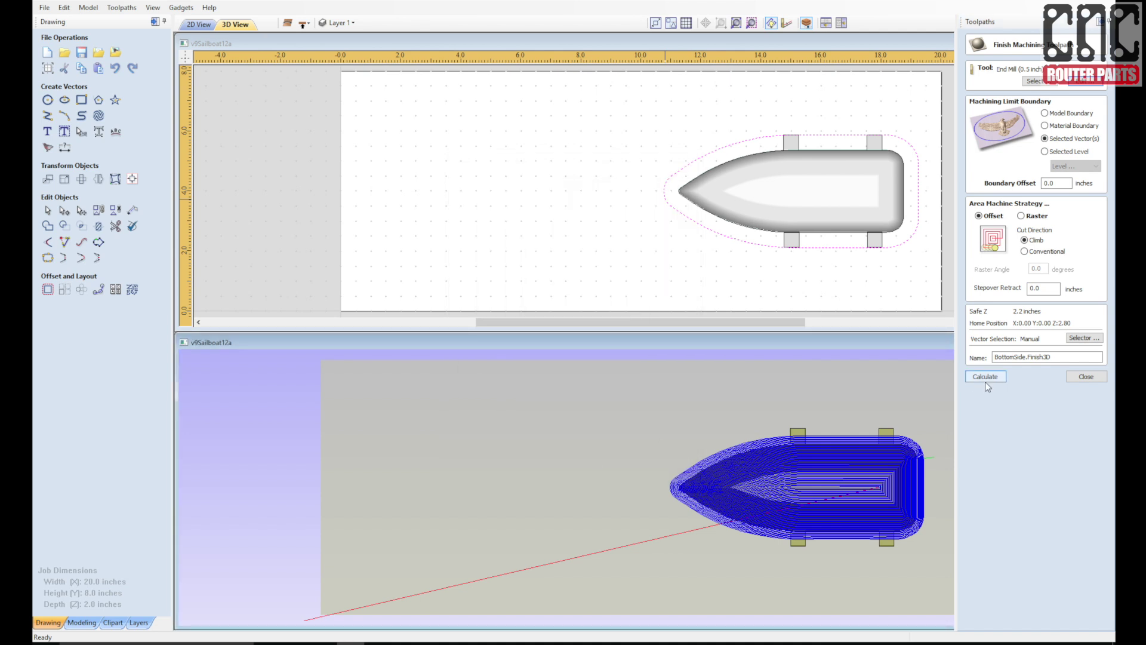
left_click(986, 378)
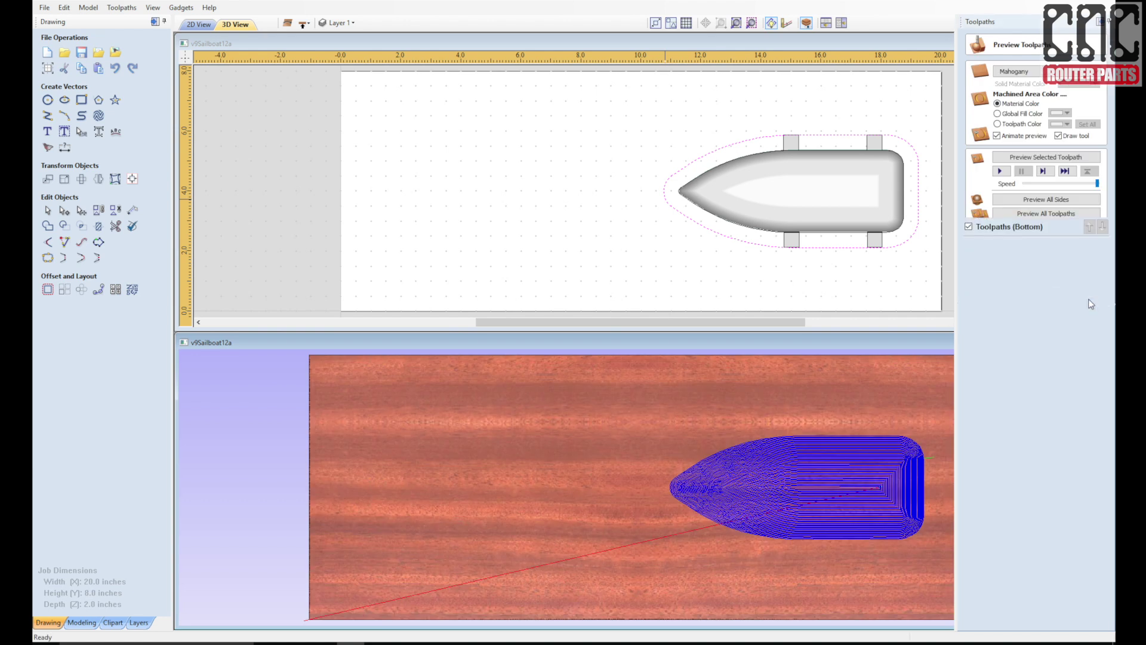
Step: Add a 3D Roughing 1 toolpath on the boat model using the 0.5-inch end mill
left_click(1087, 296)
left_click(977, 147)
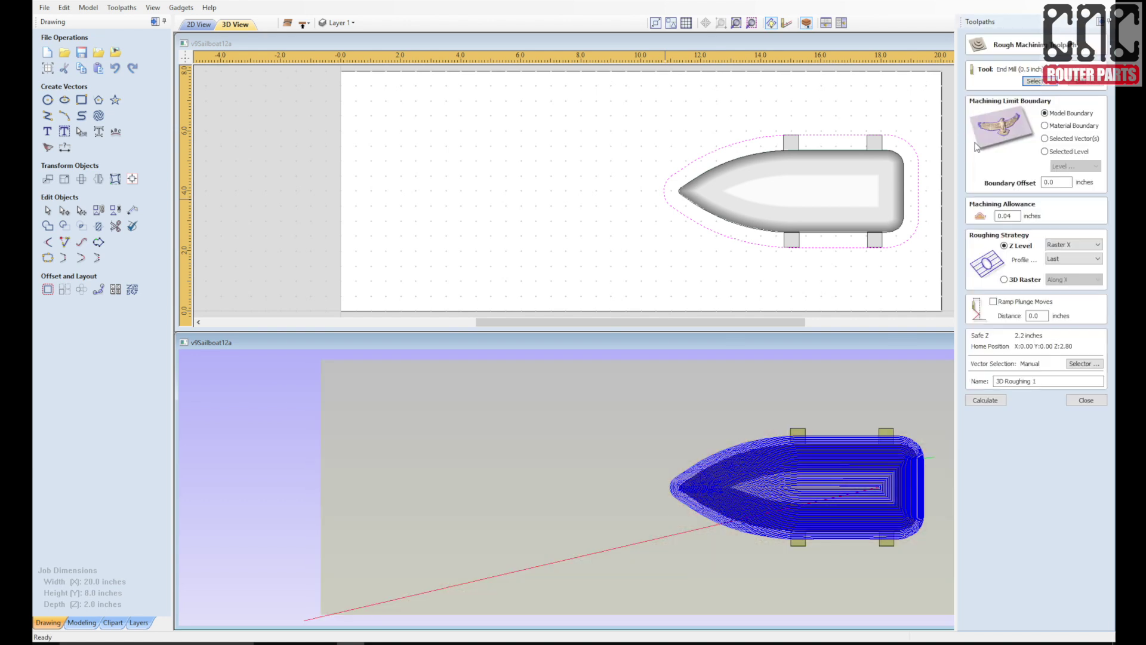
left_click(895, 198)
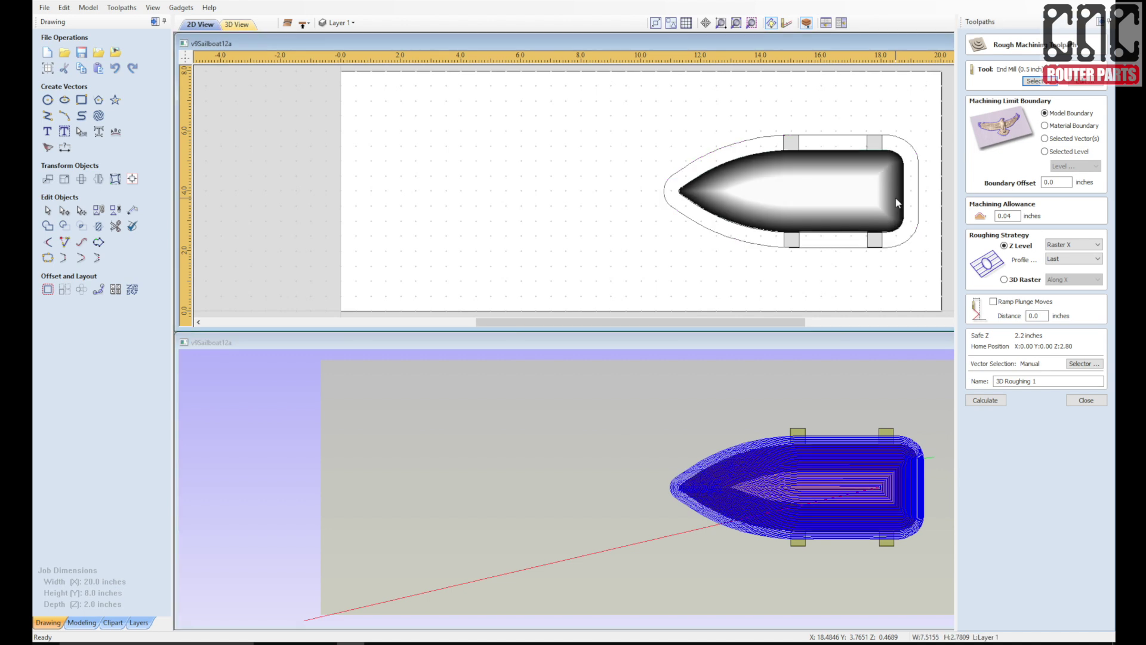
left_click(890, 198)
left_click(1084, 80)
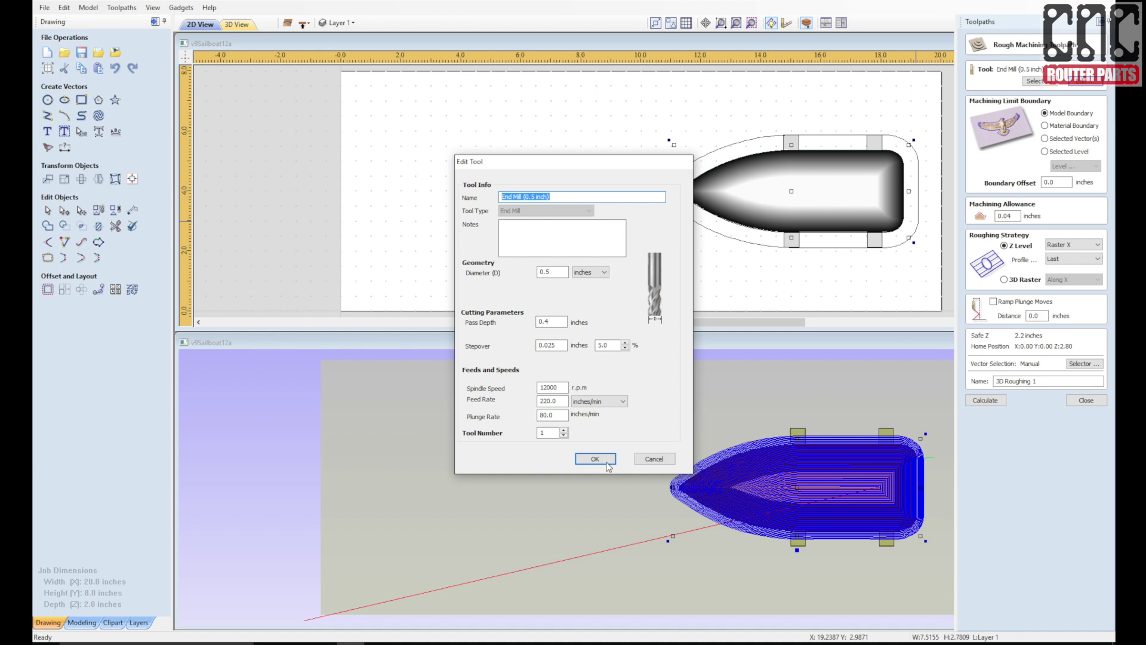
left_click(595, 459)
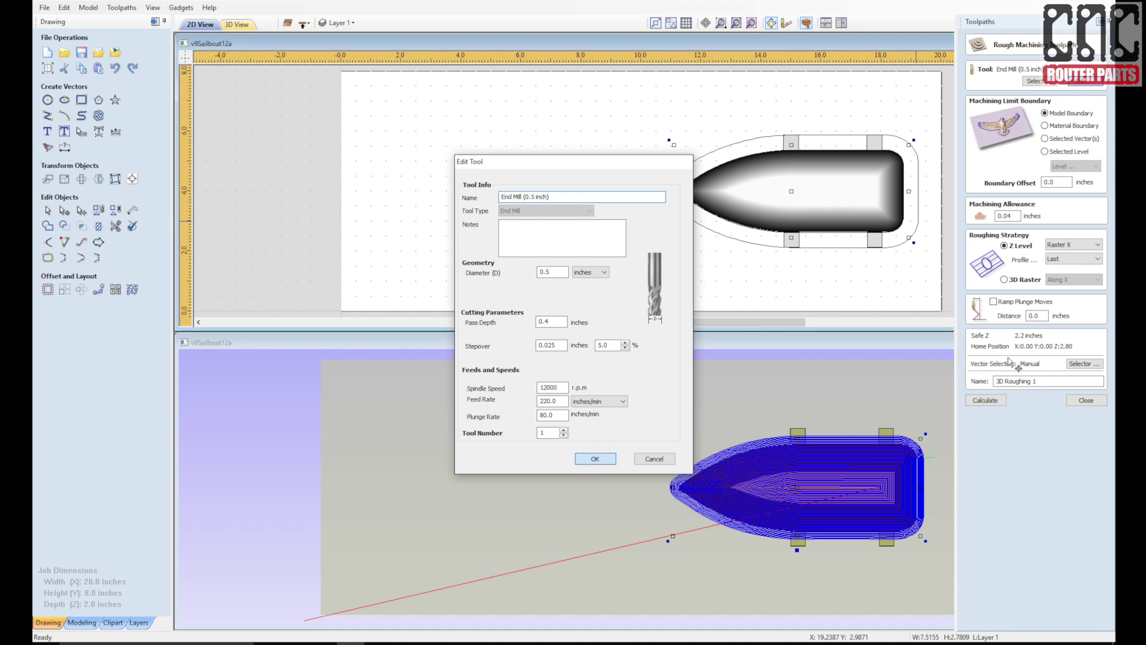
left_click(986, 400)
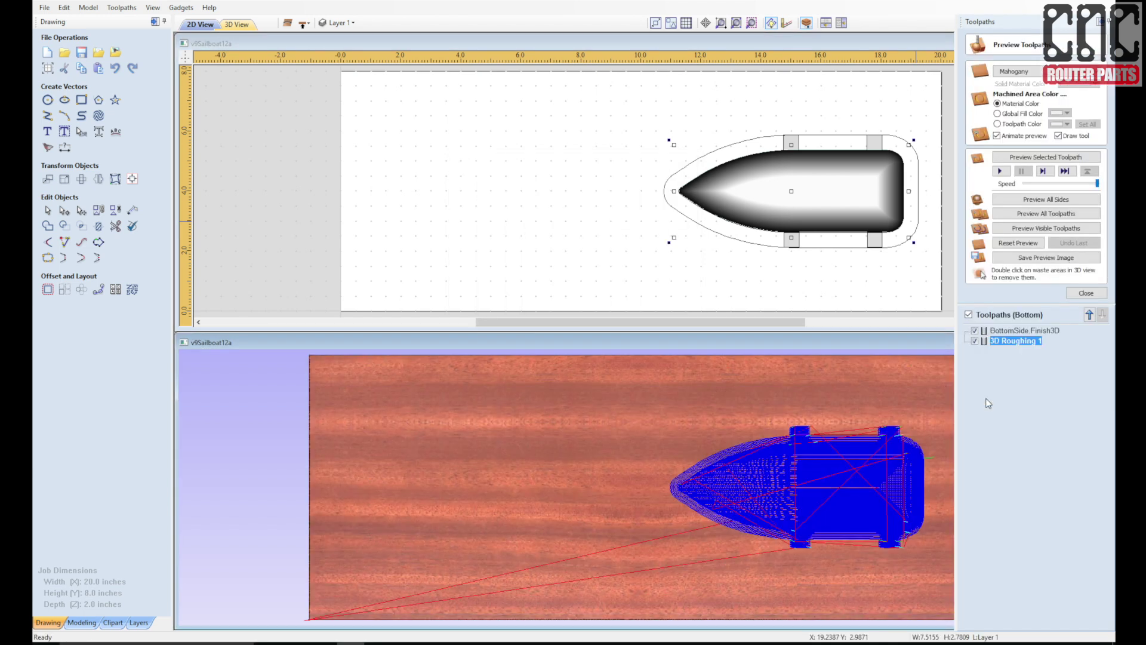
Step: Rename the 3D Roughing 1 toolpath to 'Bottom Side.Rough3D'
right_click(1009, 340)
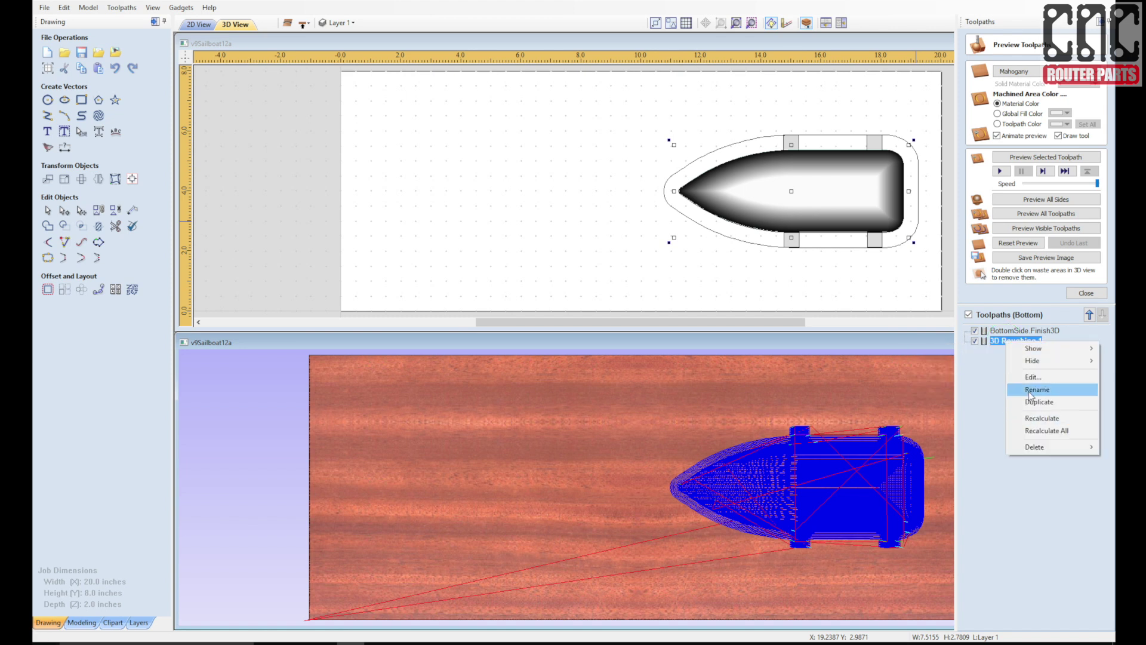
left_click(1029, 390)
type("Bottom Side.Rough3D")
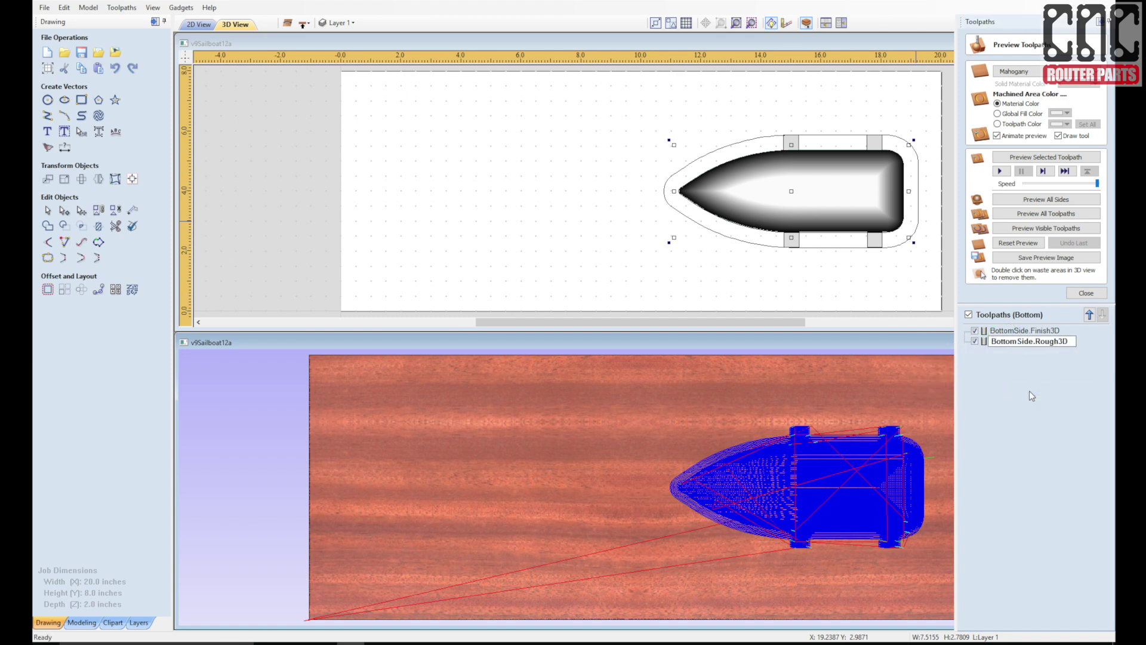
key("Return")
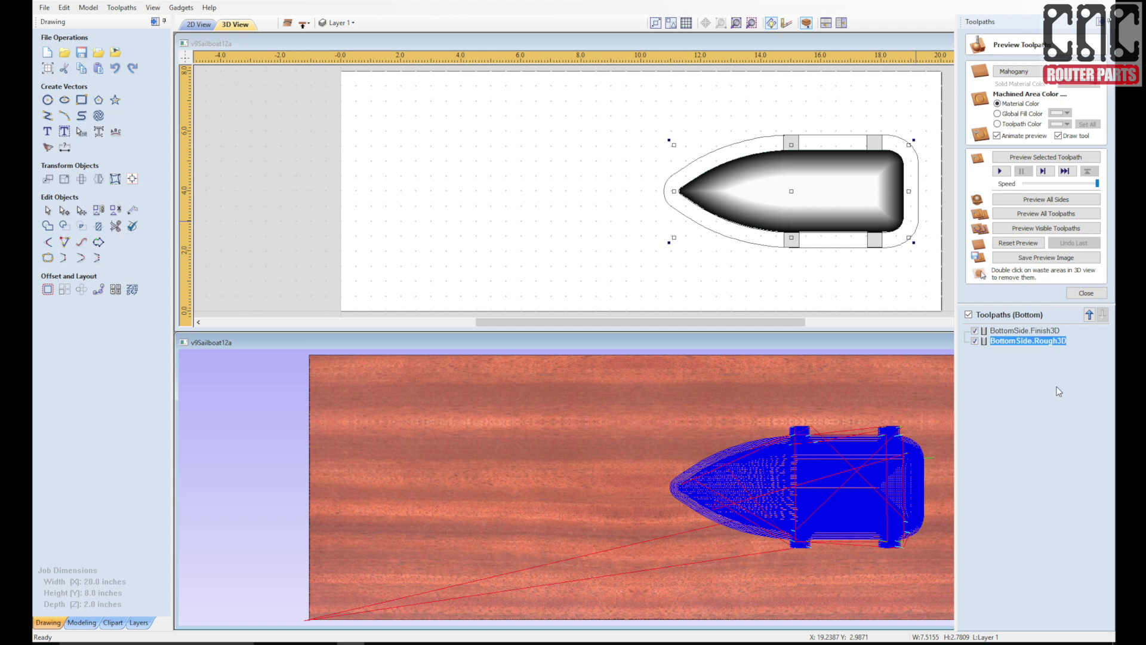
Step: Array the bottom-side rough and finish toolpaths into 1 row by 2 columns as Array Toolpath 2
left_click(1084, 293)
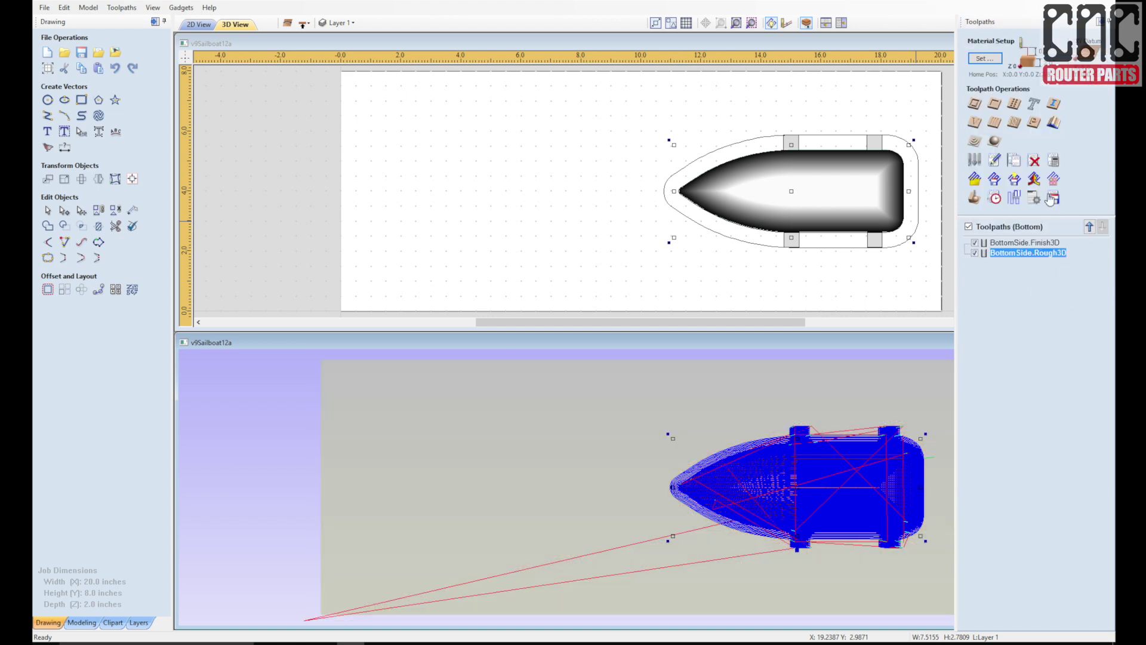
left_click(1055, 183)
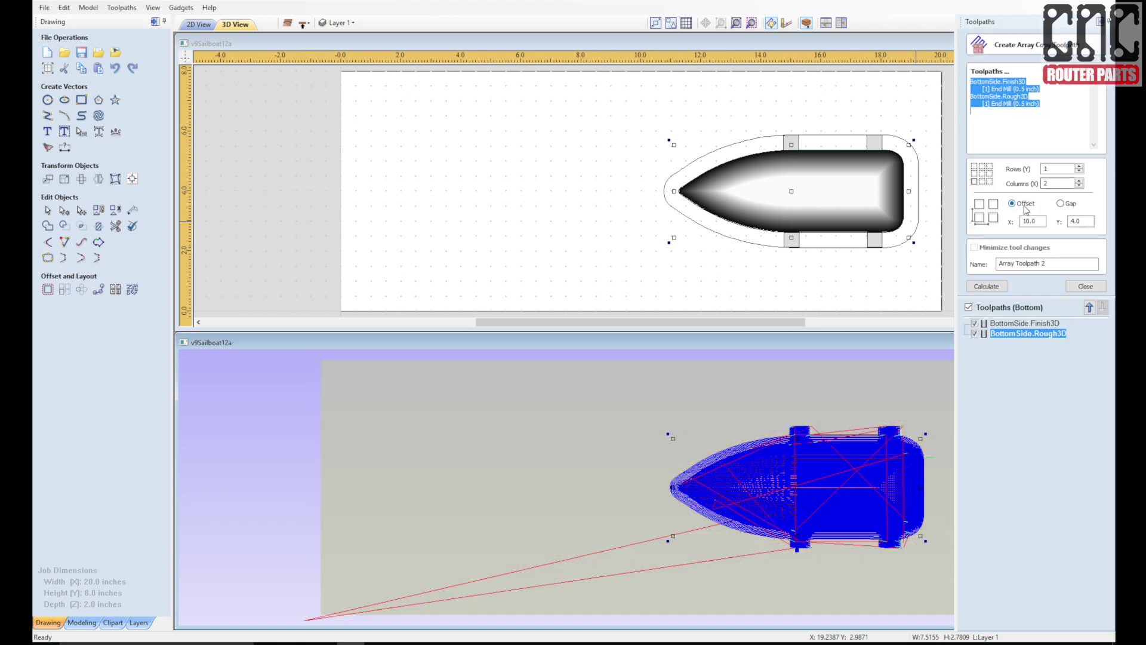
left_click(1028, 220)
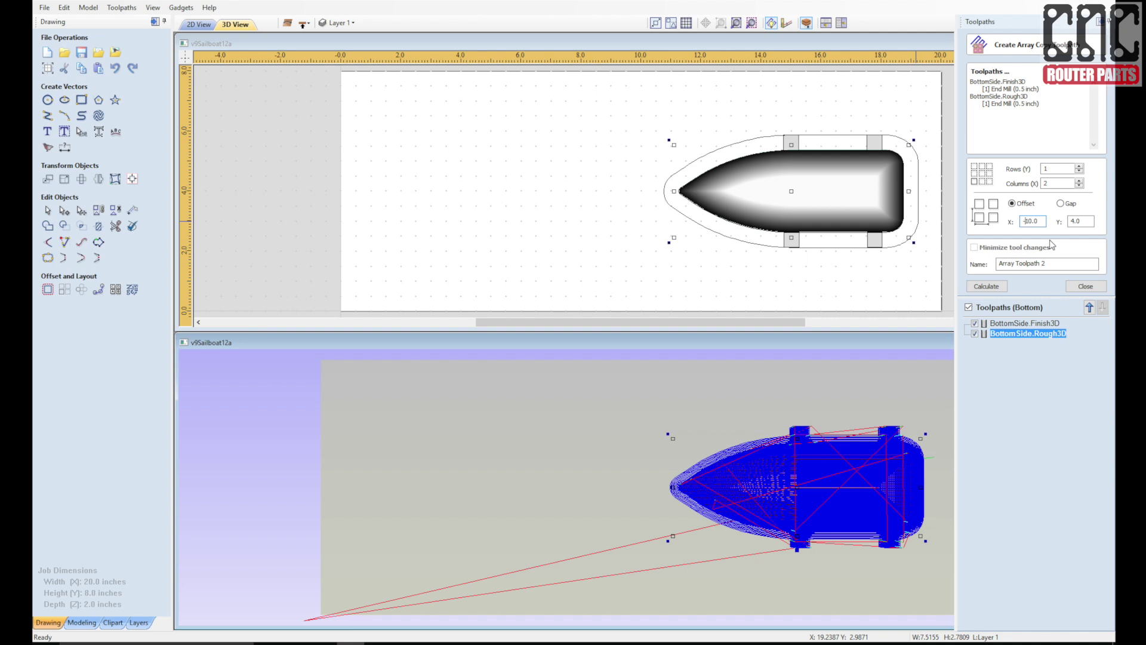
left_click(997, 287)
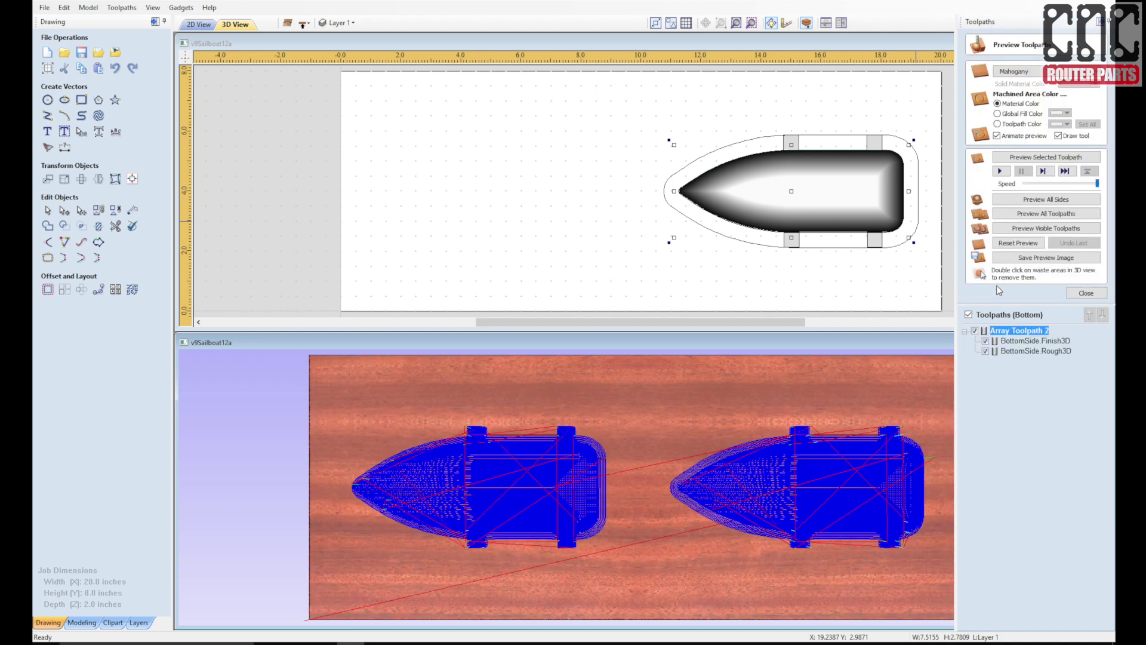
Step: Simulate both sides and inspect the two carved hulls, ending in a zoomed-to-fit top view
left_click(1016, 199)
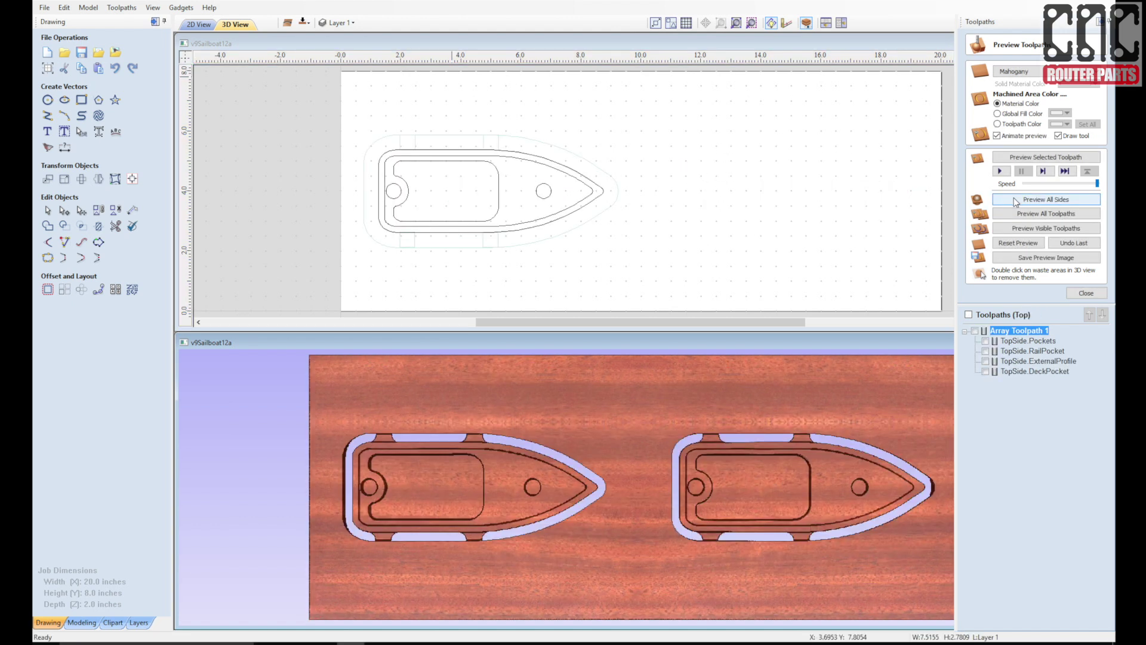
left_click_drag(769, 436, 704, 333)
left_click(824, 23)
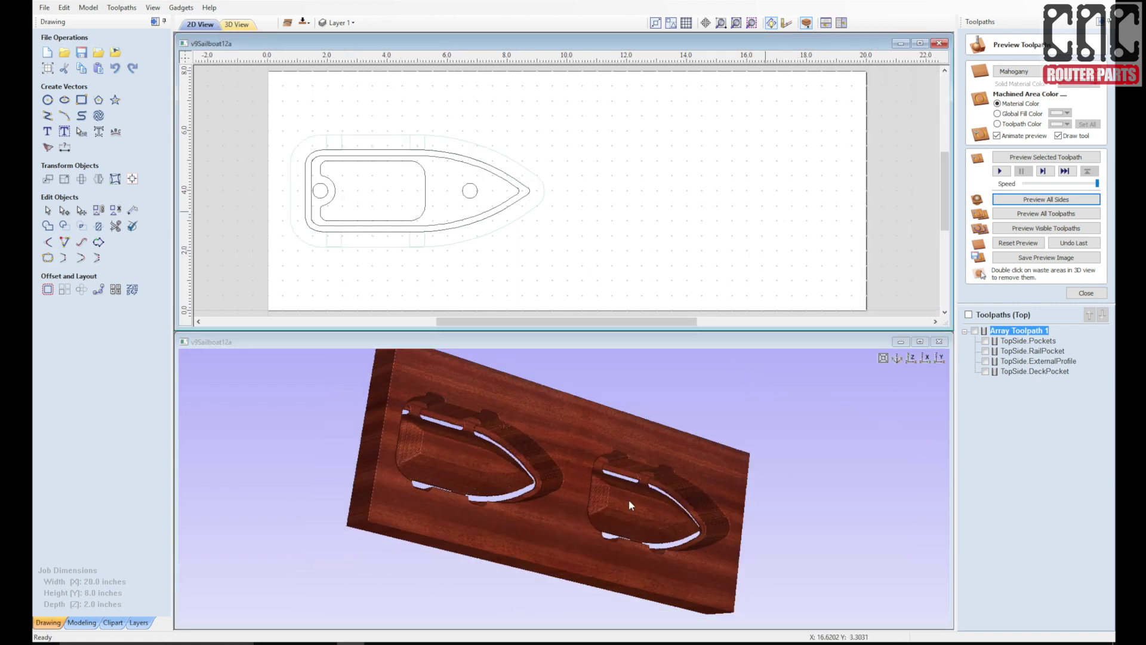
left_click_drag(630, 505, 844, 387)
left_click(911, 357)
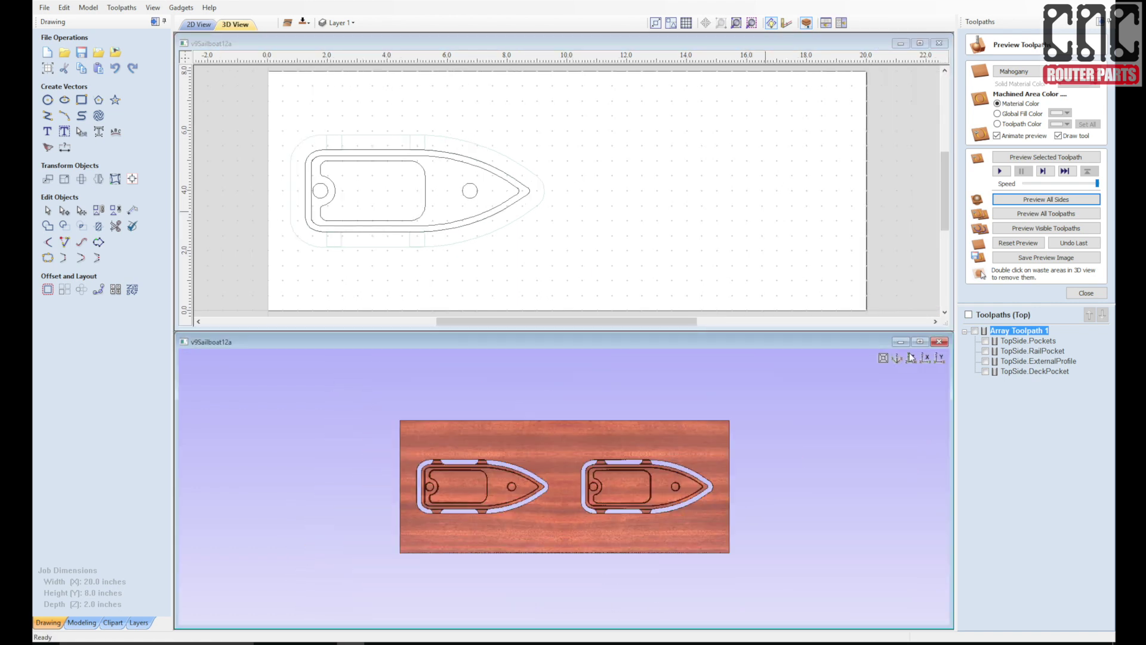
left_click(736, 25)
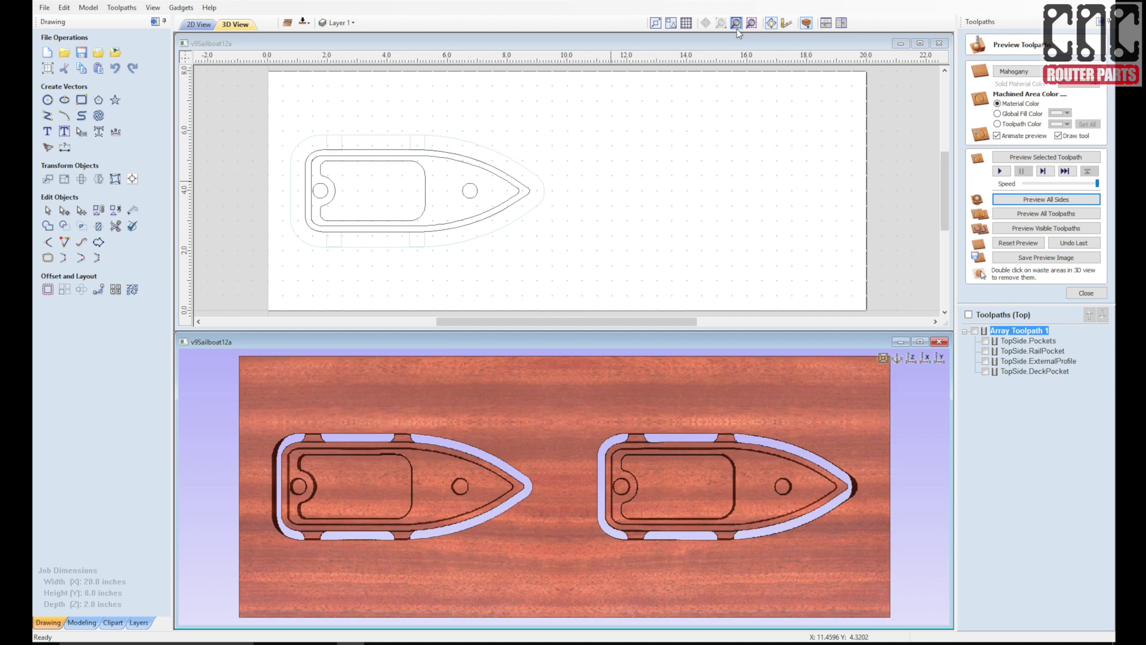
Step: Draw two 0.25-inch circles: one near the bottom centre and one at X 2.0, Y 7.0
left_click(712, 135)
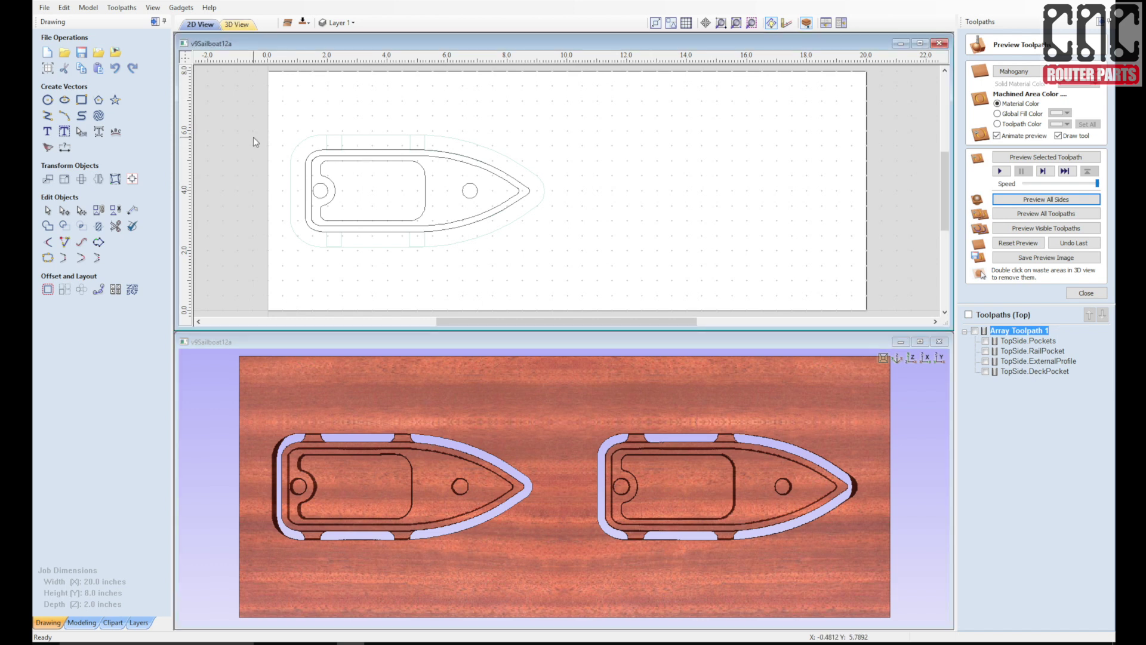
left_click(47, 99)
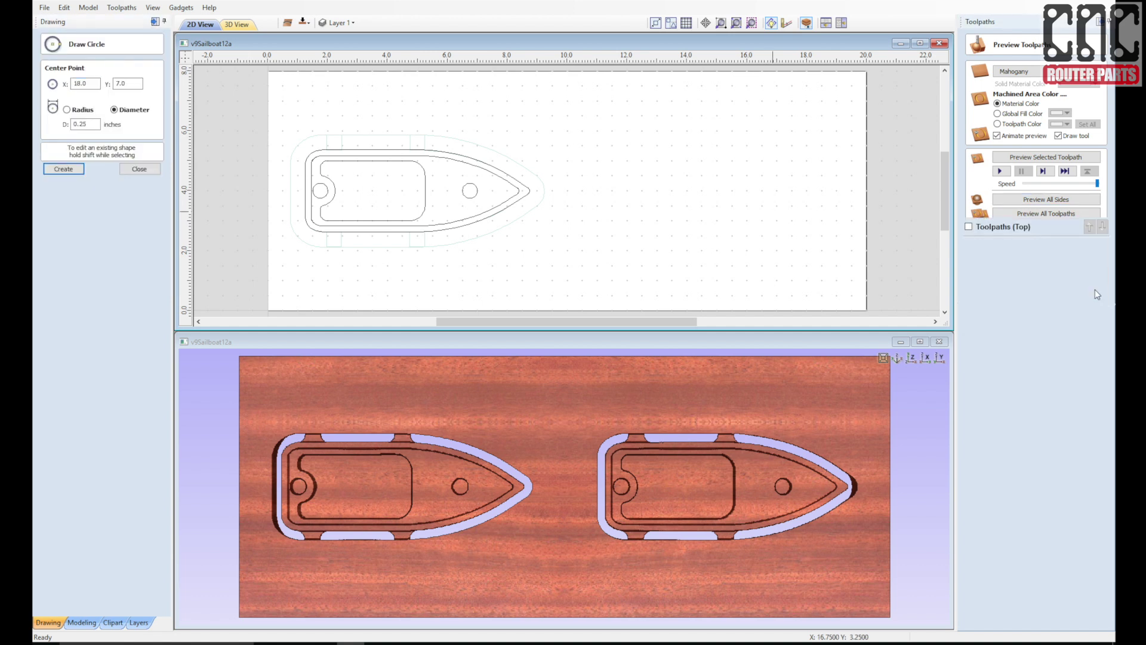
left_click(1087, 293)
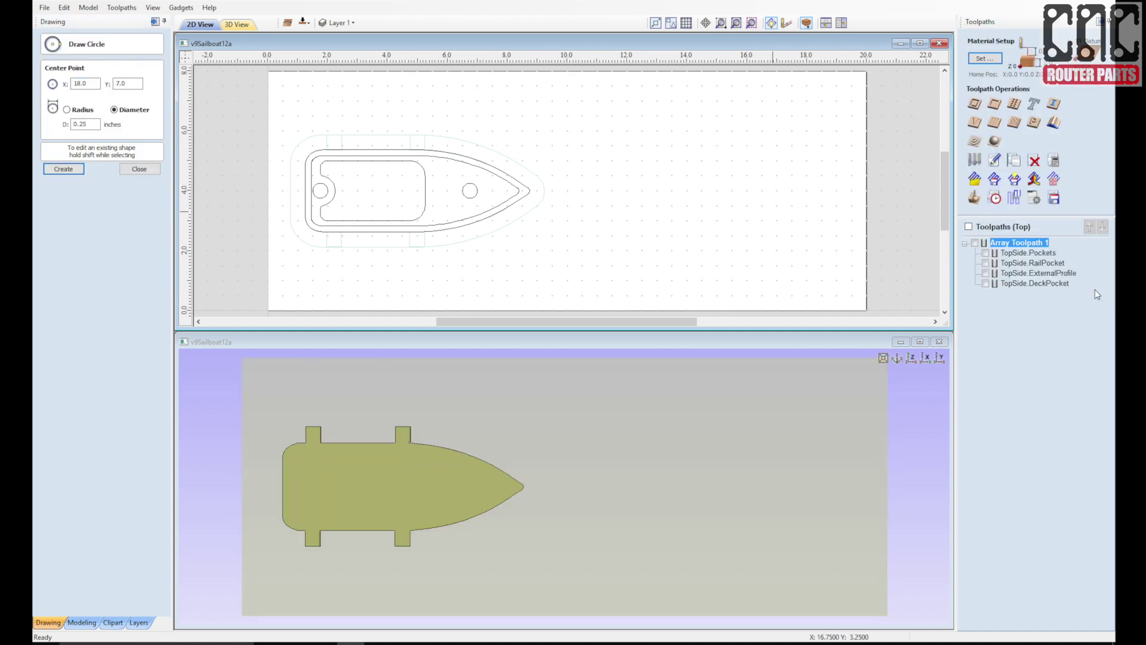
left_click(567, 283)
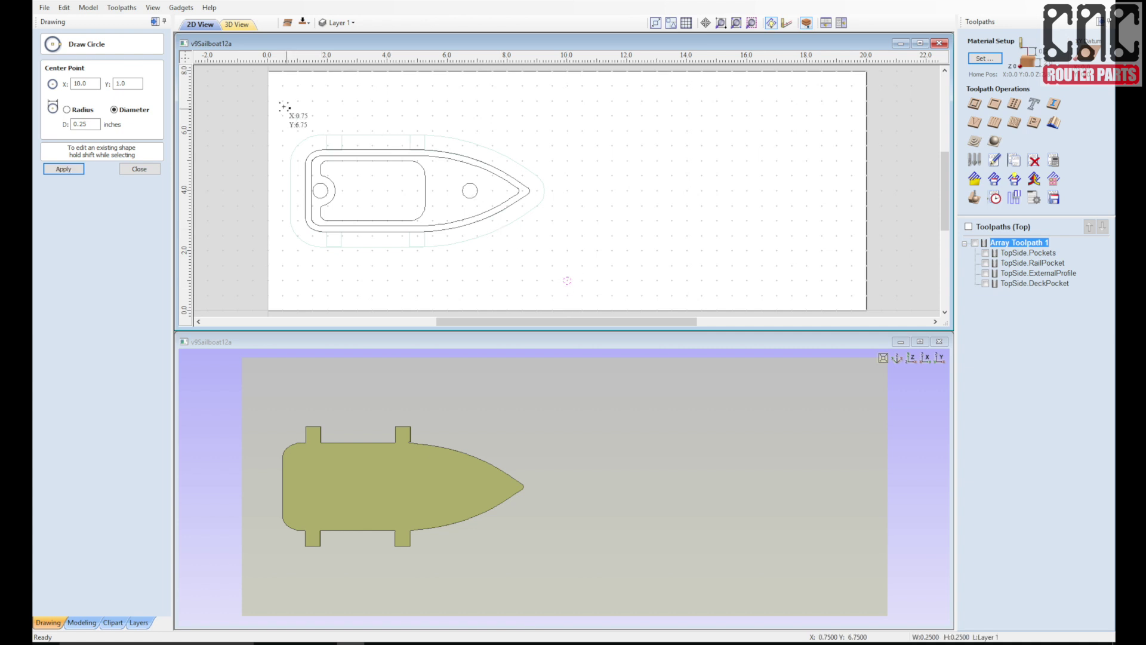
left_click(327, 102)
left_click(154, 172)
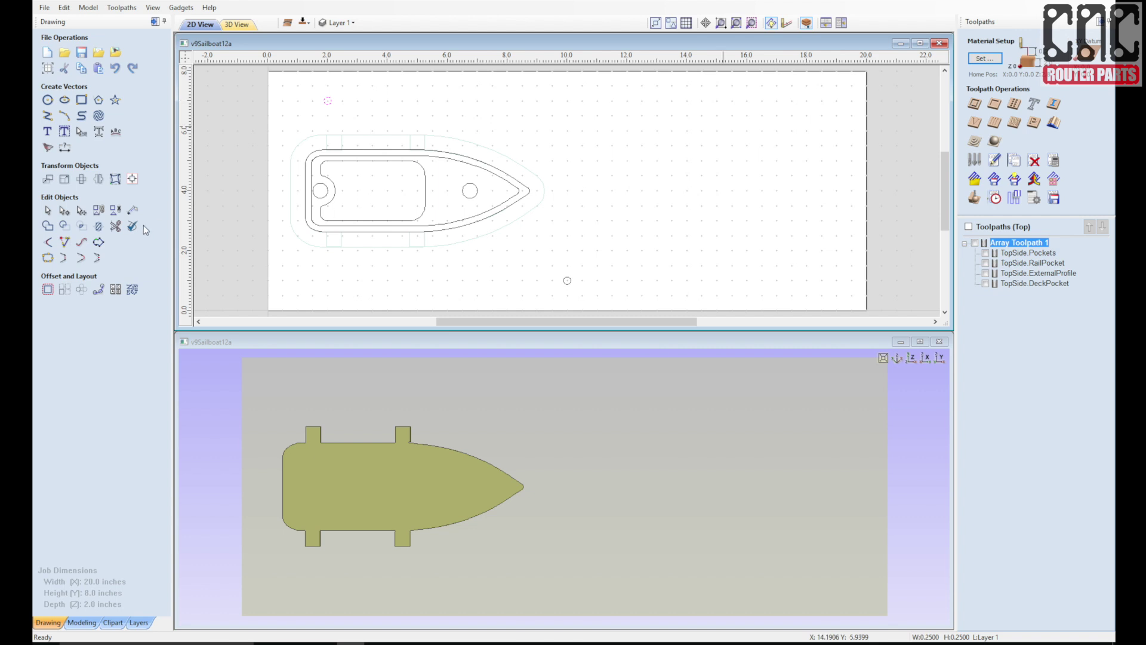
Step: Mirror a copy of the upper-left circle horizontally to the upper right
left_click(98, 179)
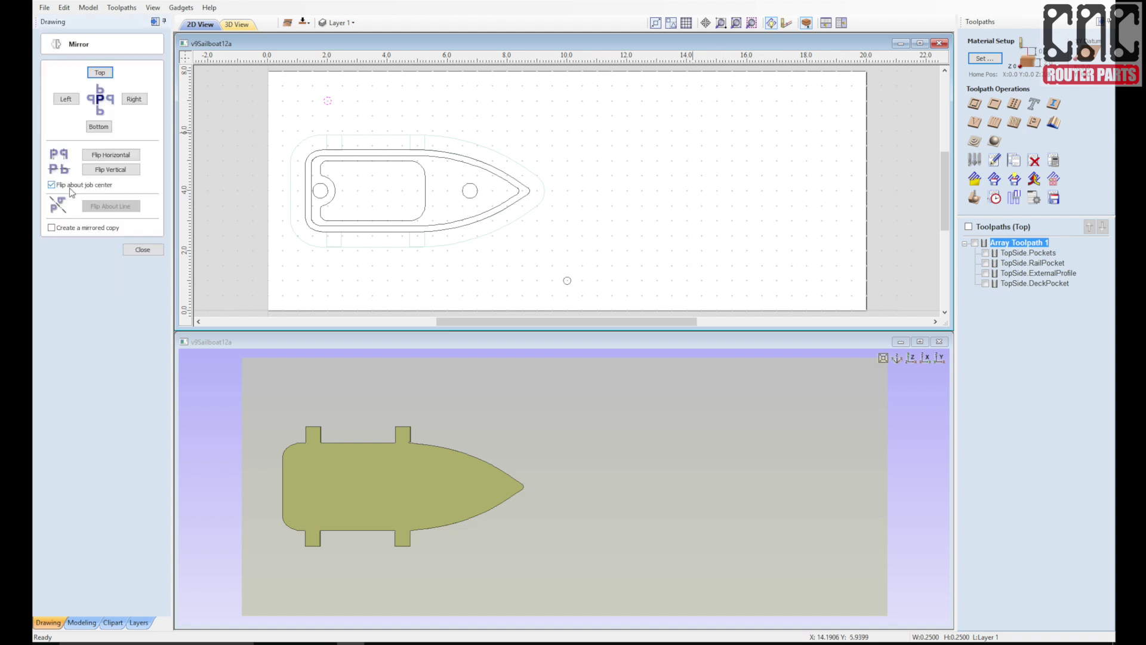
left_click(51, 228)
left_click(95, 156)
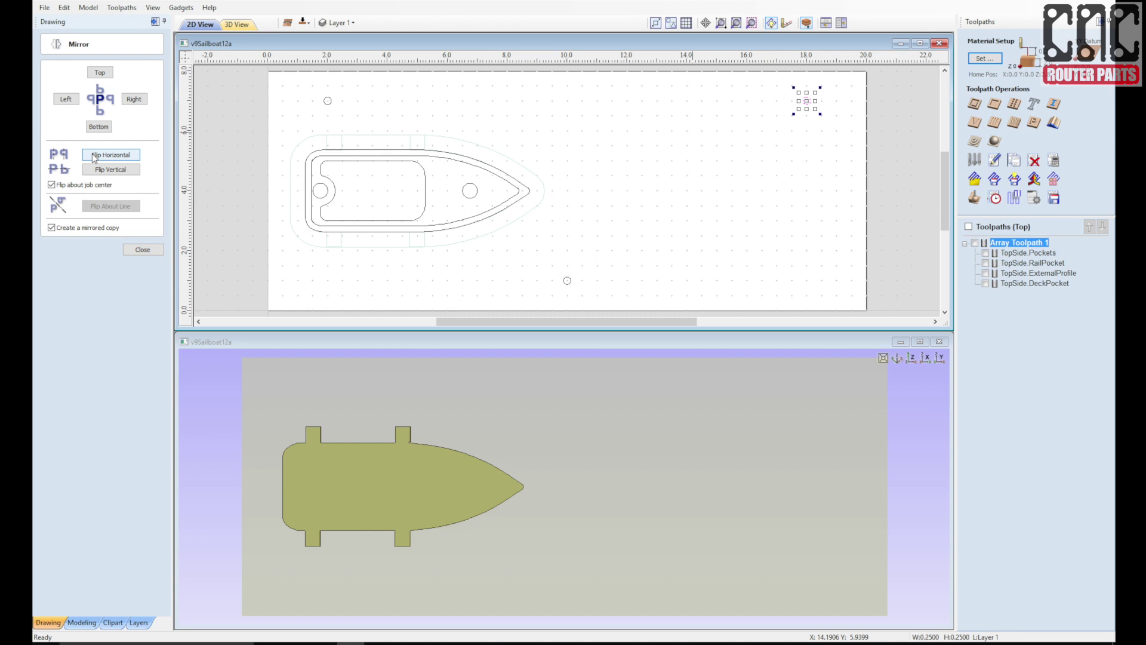
left_click(789, 180)
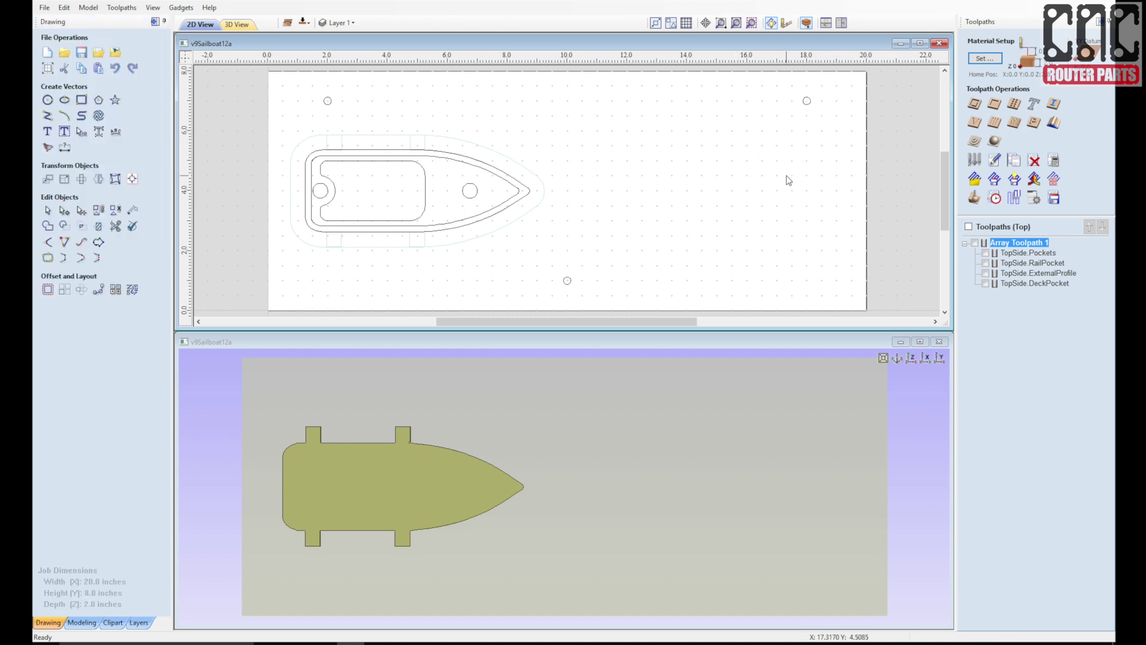
left_click(1013, 106)
Step: Create and calculate a 'Drill Locating Features' drilling toolpath on the three small circles
left_click(328, 101)
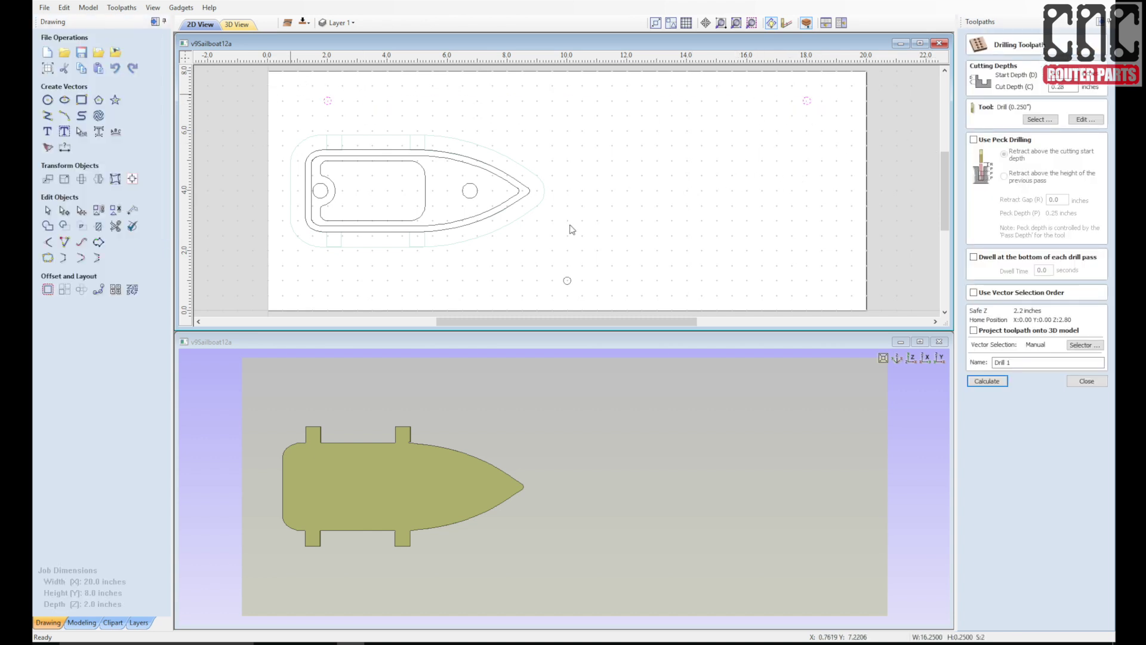
left_click(567, 281, "shift")
double_click(1006, 362)
type("Drill Locating")
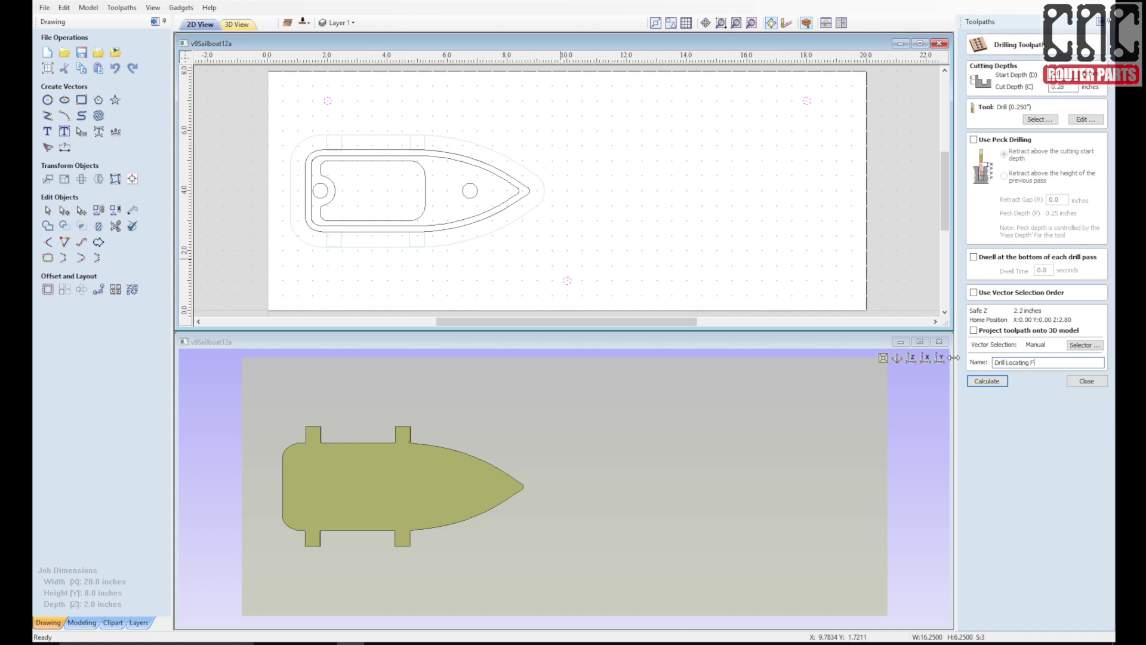
type("Features")
left_click(987, 381)
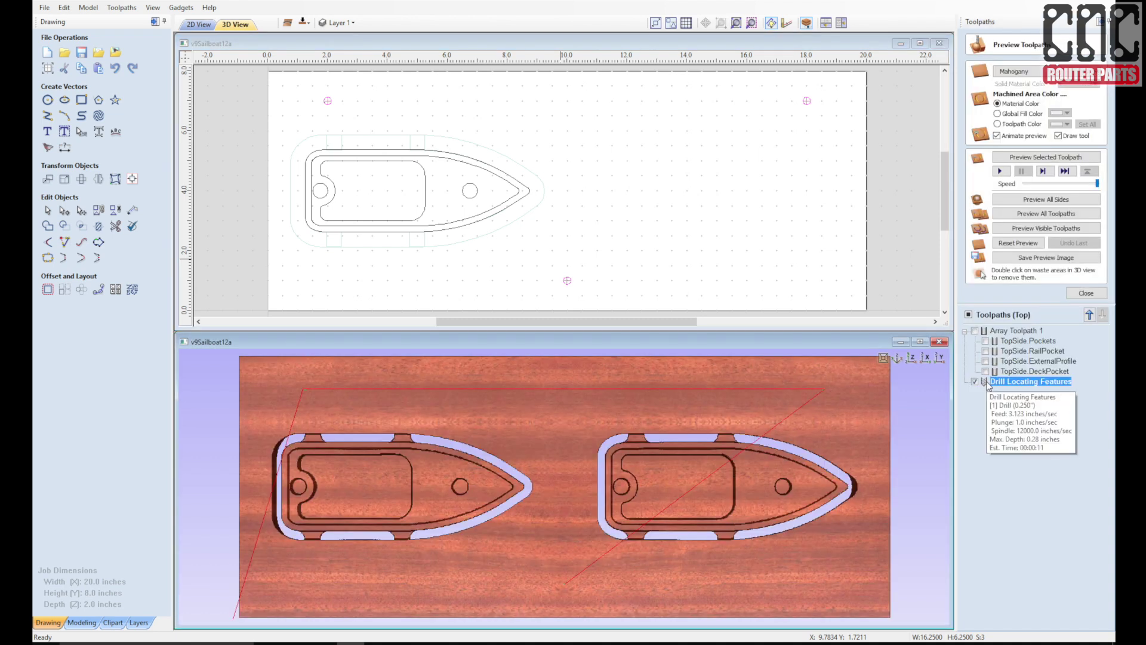
Step: Preview the visible toolpaths to check the three locating holes around the hulls
left_click(1019, 227)
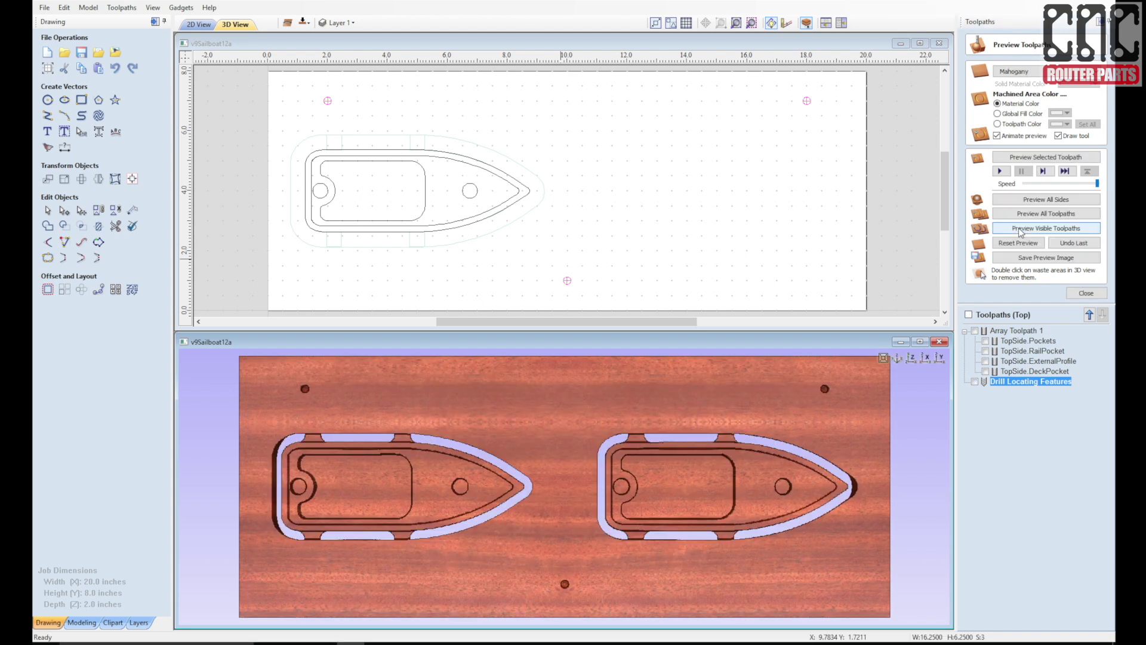
left_click(975, 381)
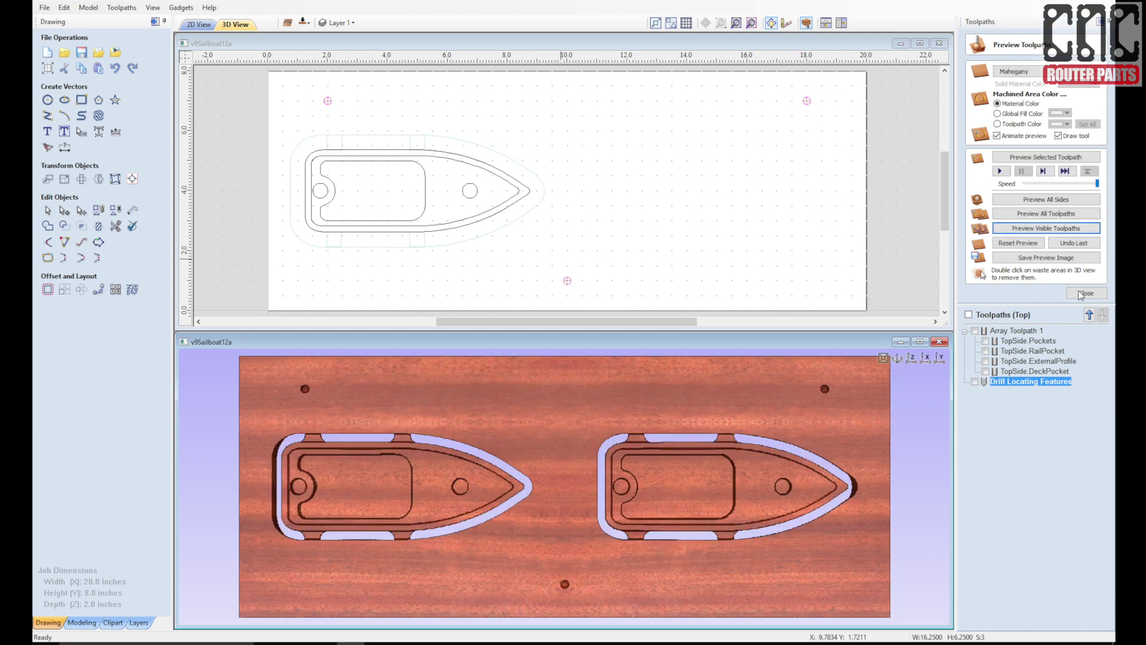
left_click(1083, 293)
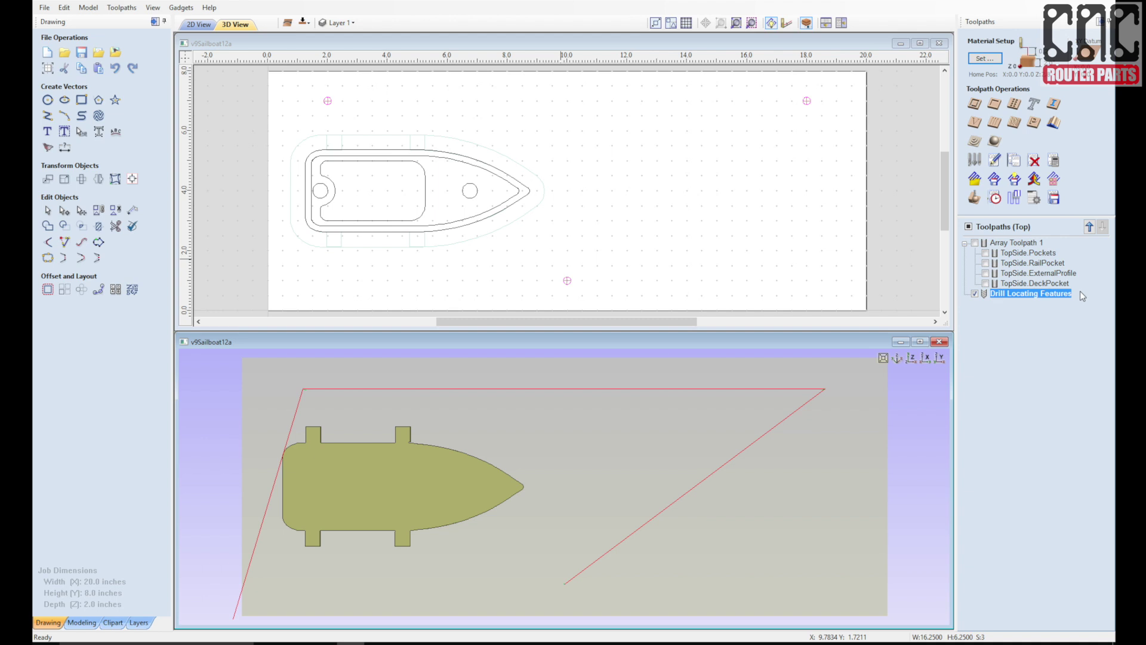
Step: Save the Drill Locating Features toolpath as Drill Locating Features.txt in the GCode folder
left_click(1055, 199)
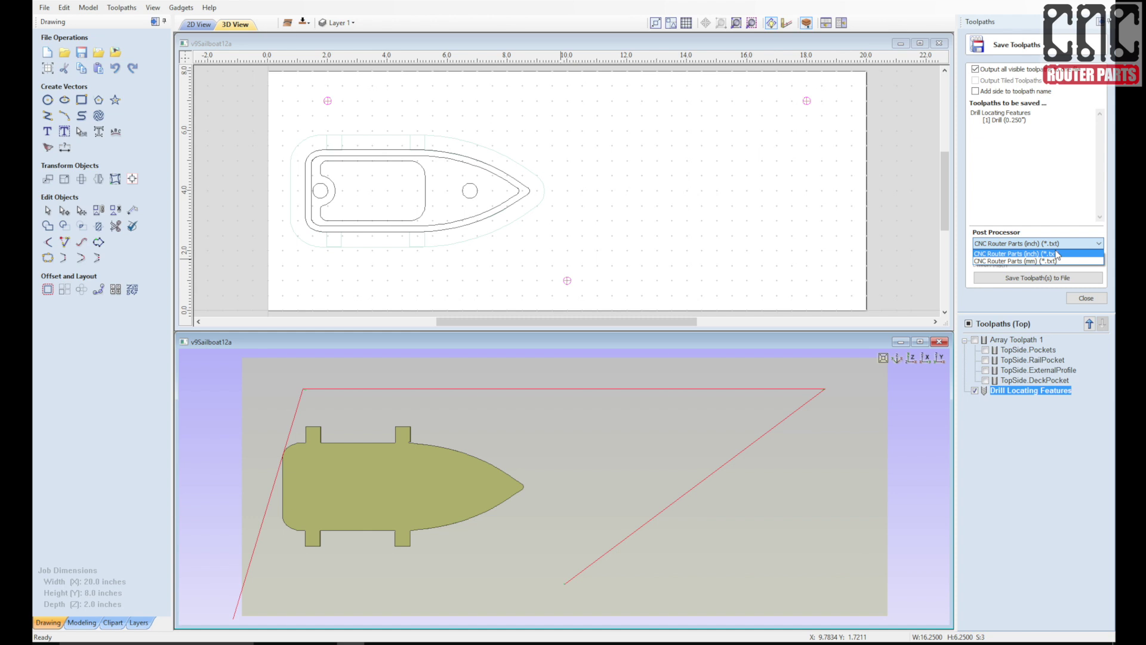
left_click(1065, 280)
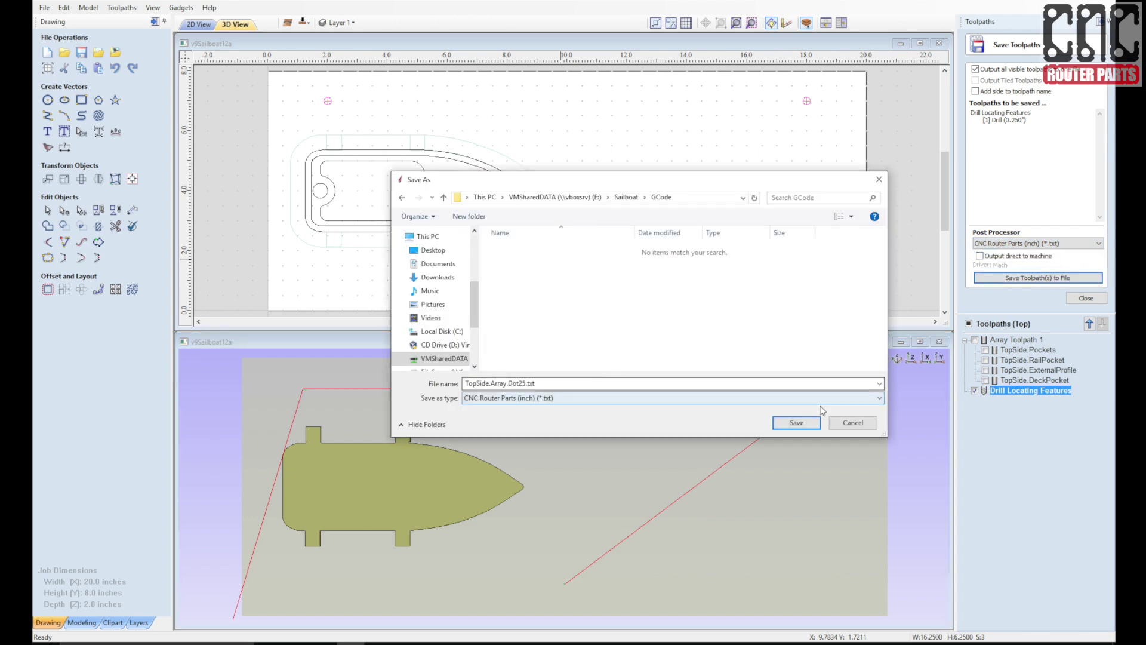
left_click(805, 425)
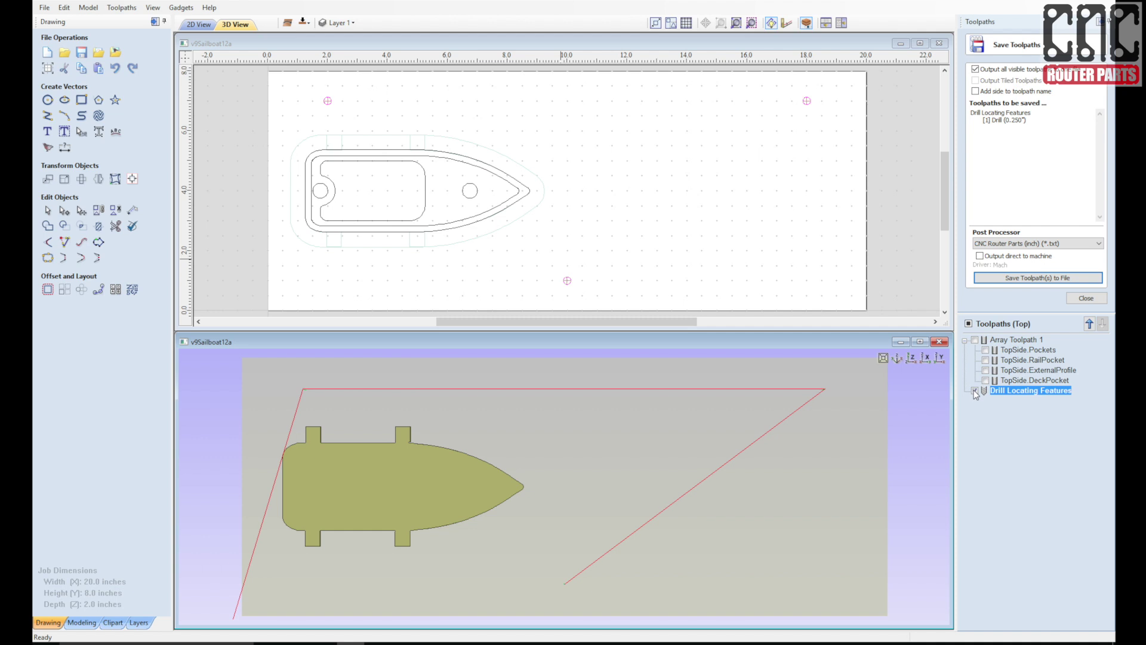
Step: Show only Array Toolpath 1 and save it as TopSide.Array.Dot25.txt
left_click(975, 340)
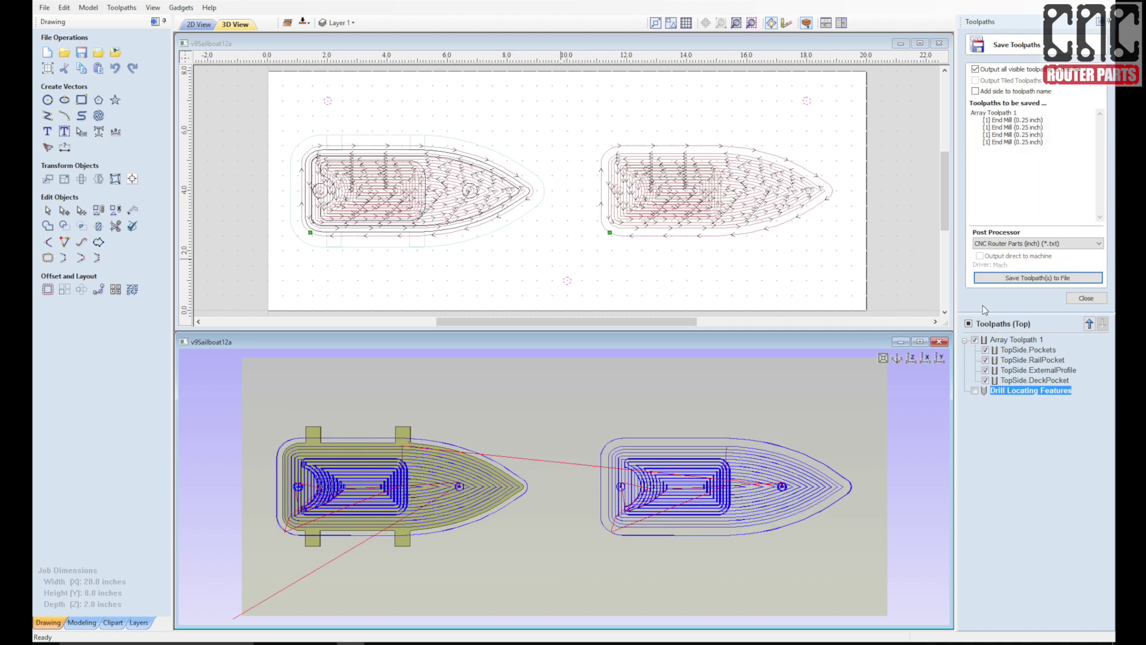
left_click(992, 279)
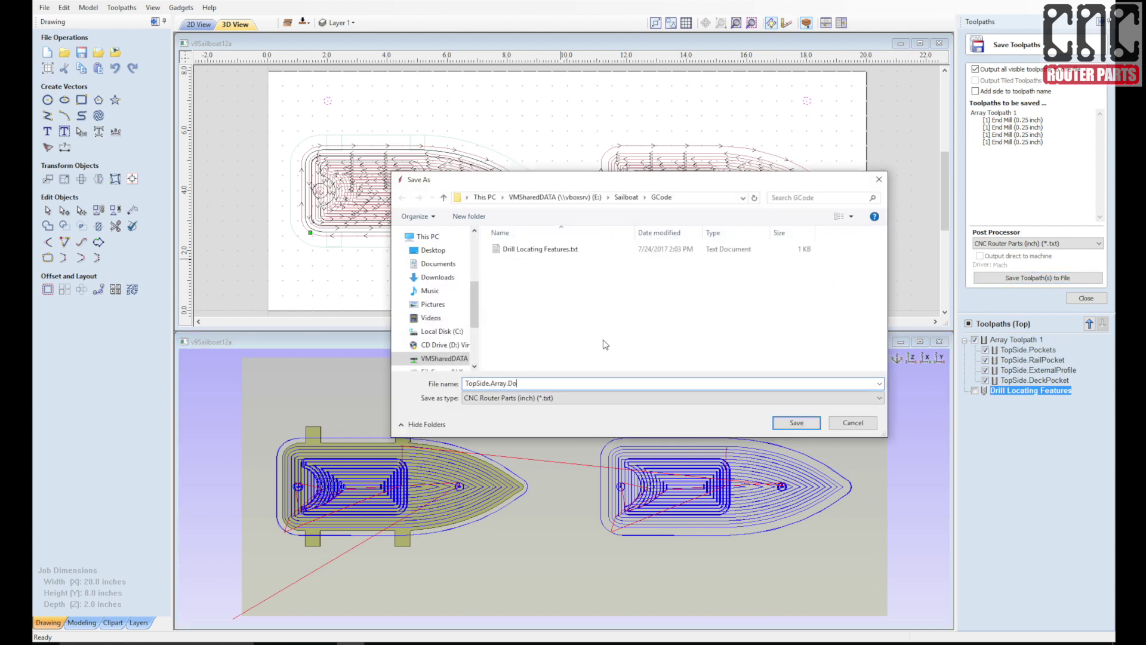
key("Return")
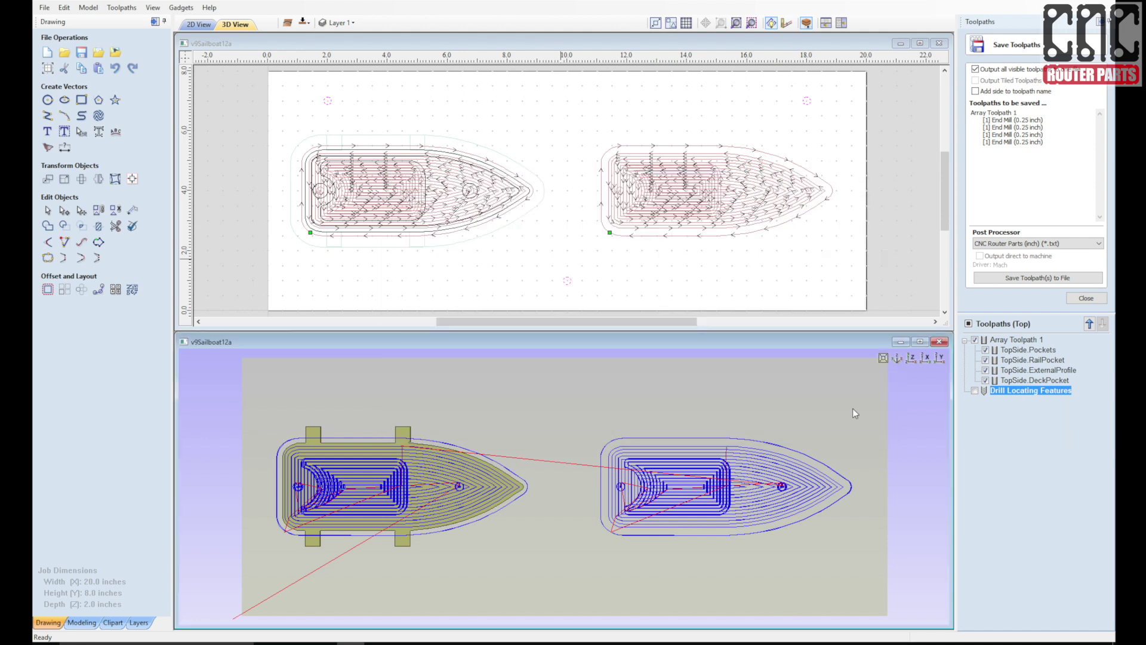
Step: Hide the top array, flip to the bottom side, and begin saving Array Toolpath 2
left_click(976, 339)
left_click(304, 24)
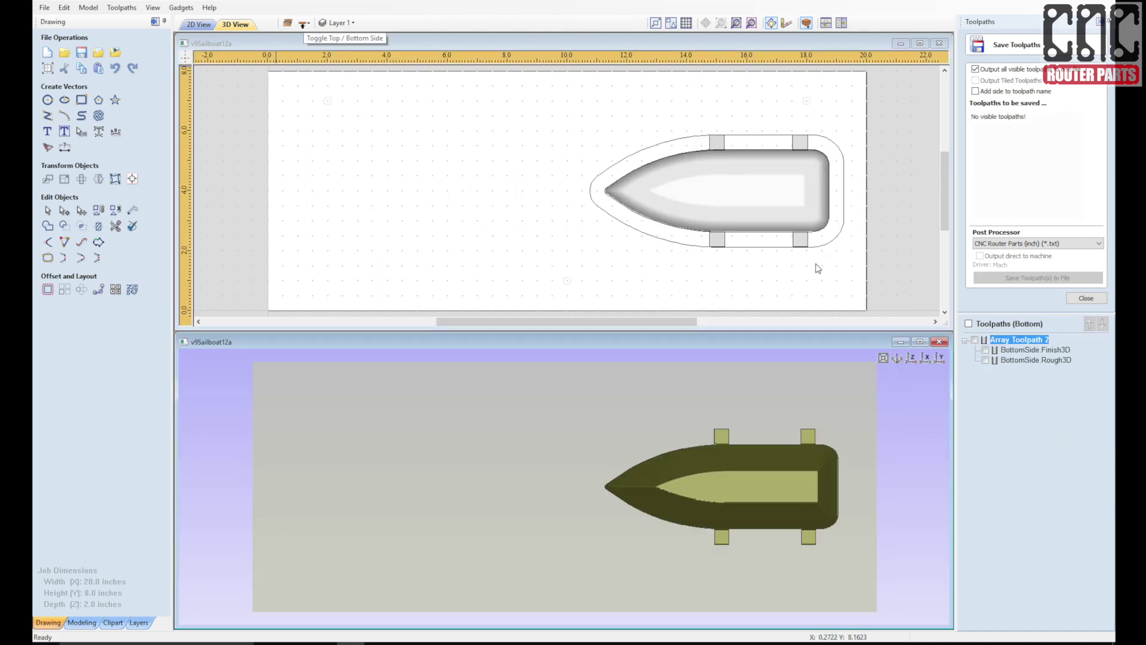
left_click(976, 340)
left_click(1007, 279)
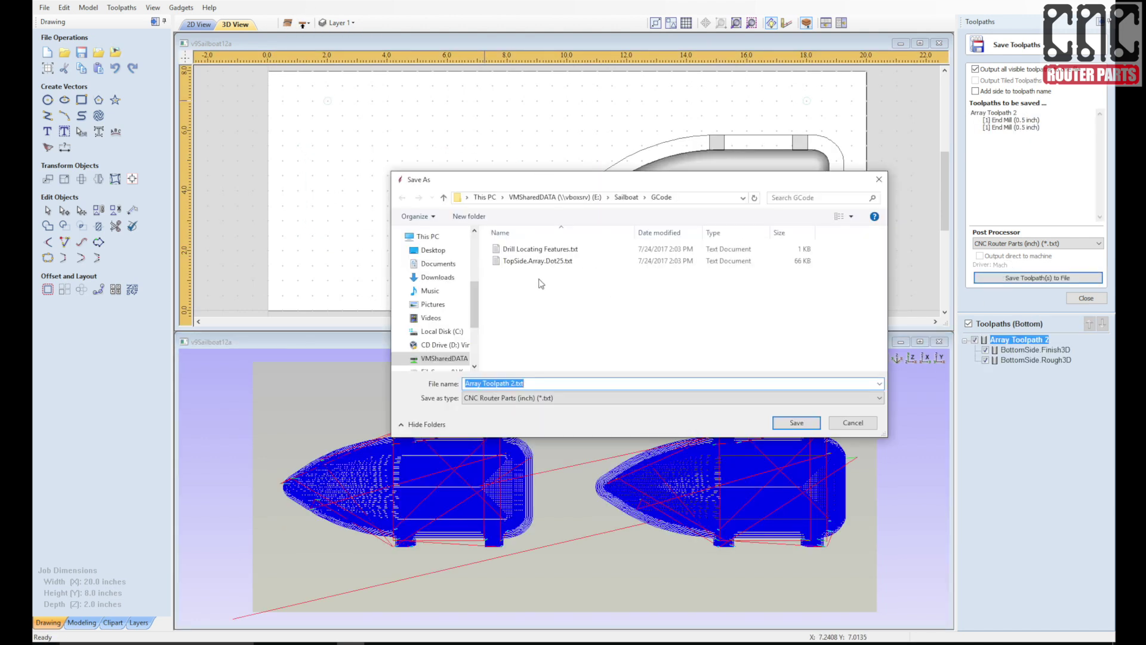